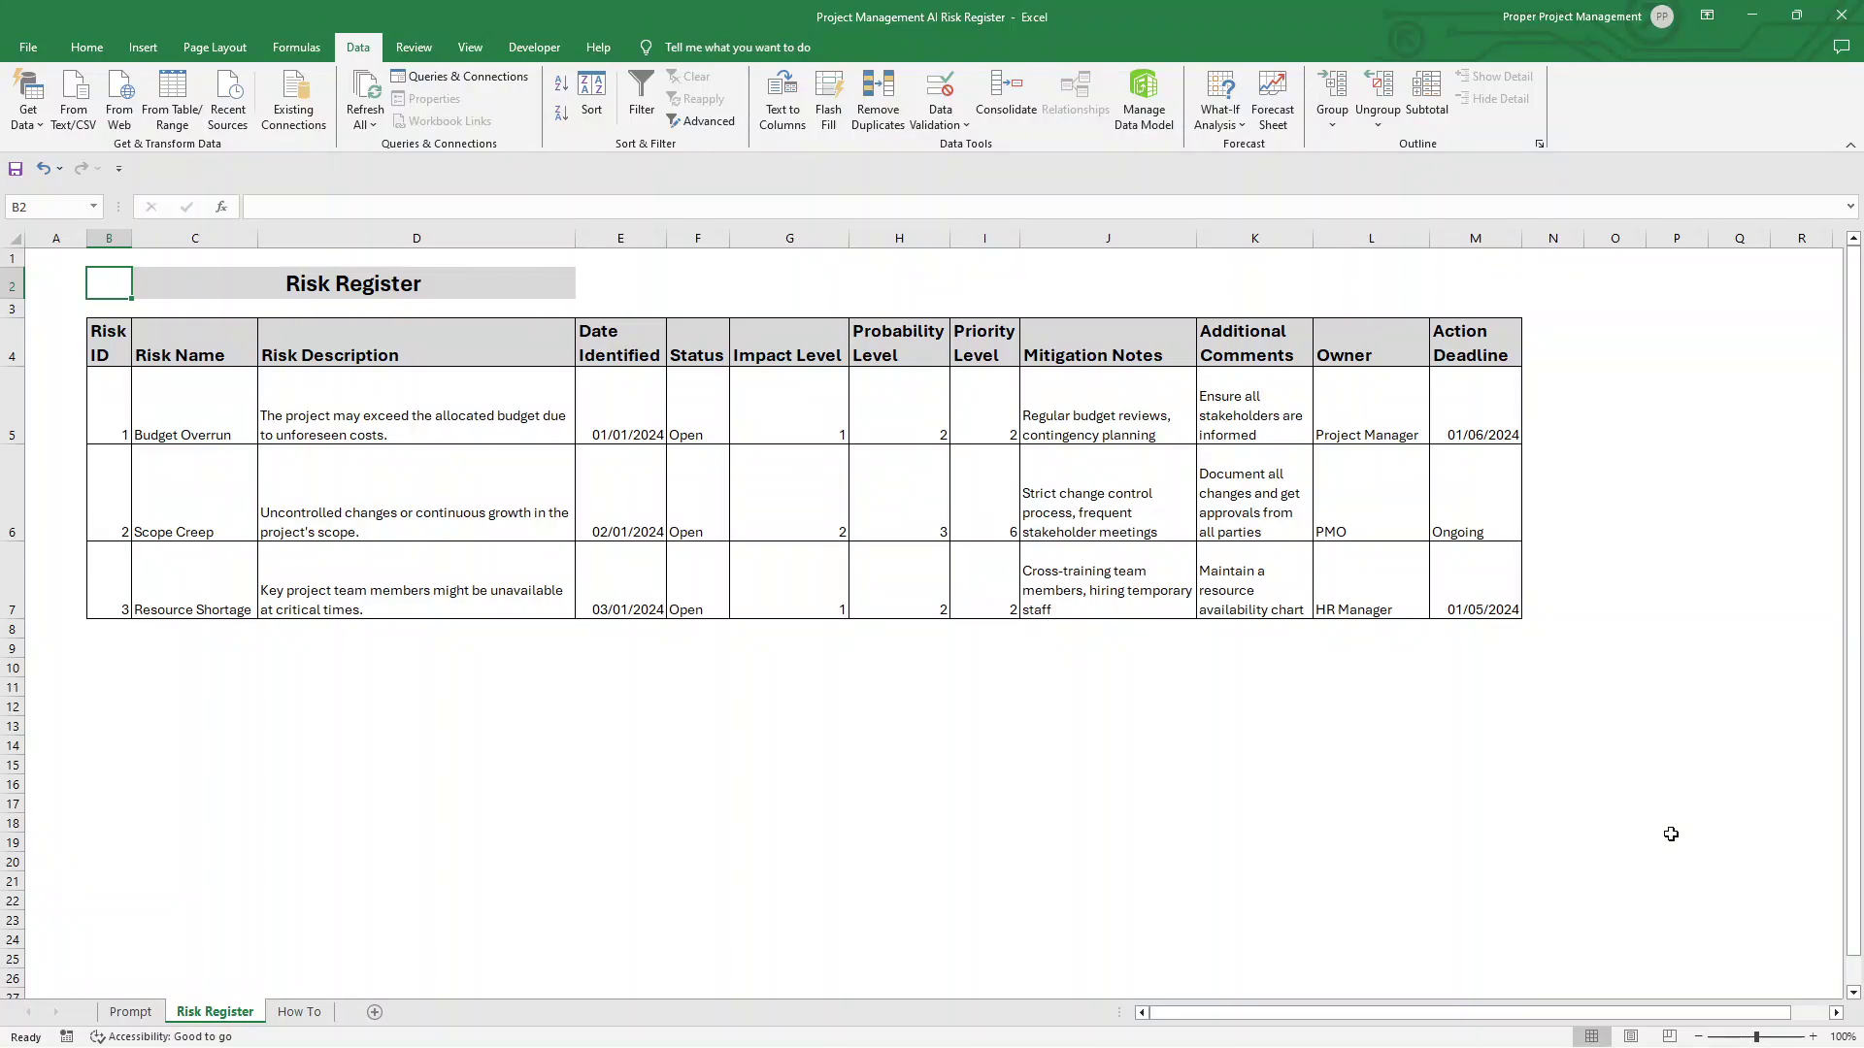
Copy the full risk register prompt text from cell B2 of the Prompt sheet
drag(122, 284, 1449, 610)
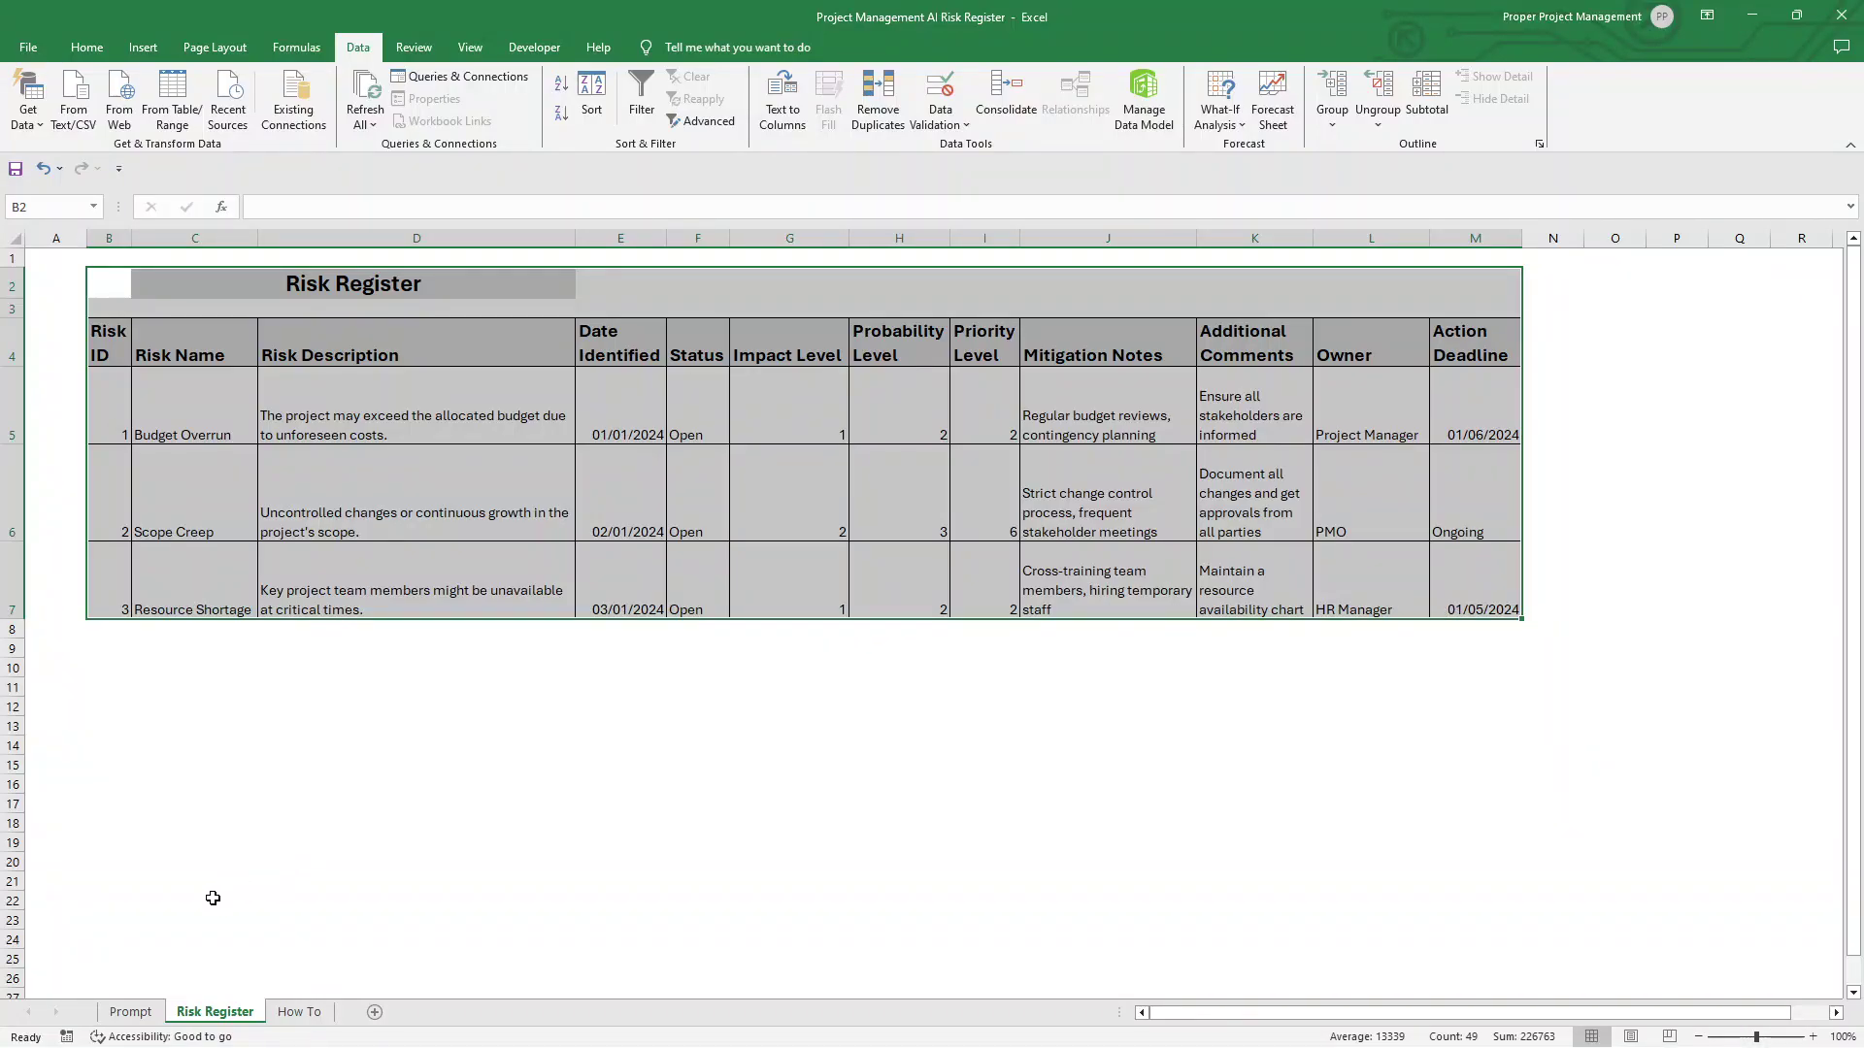
click(131, 1013)
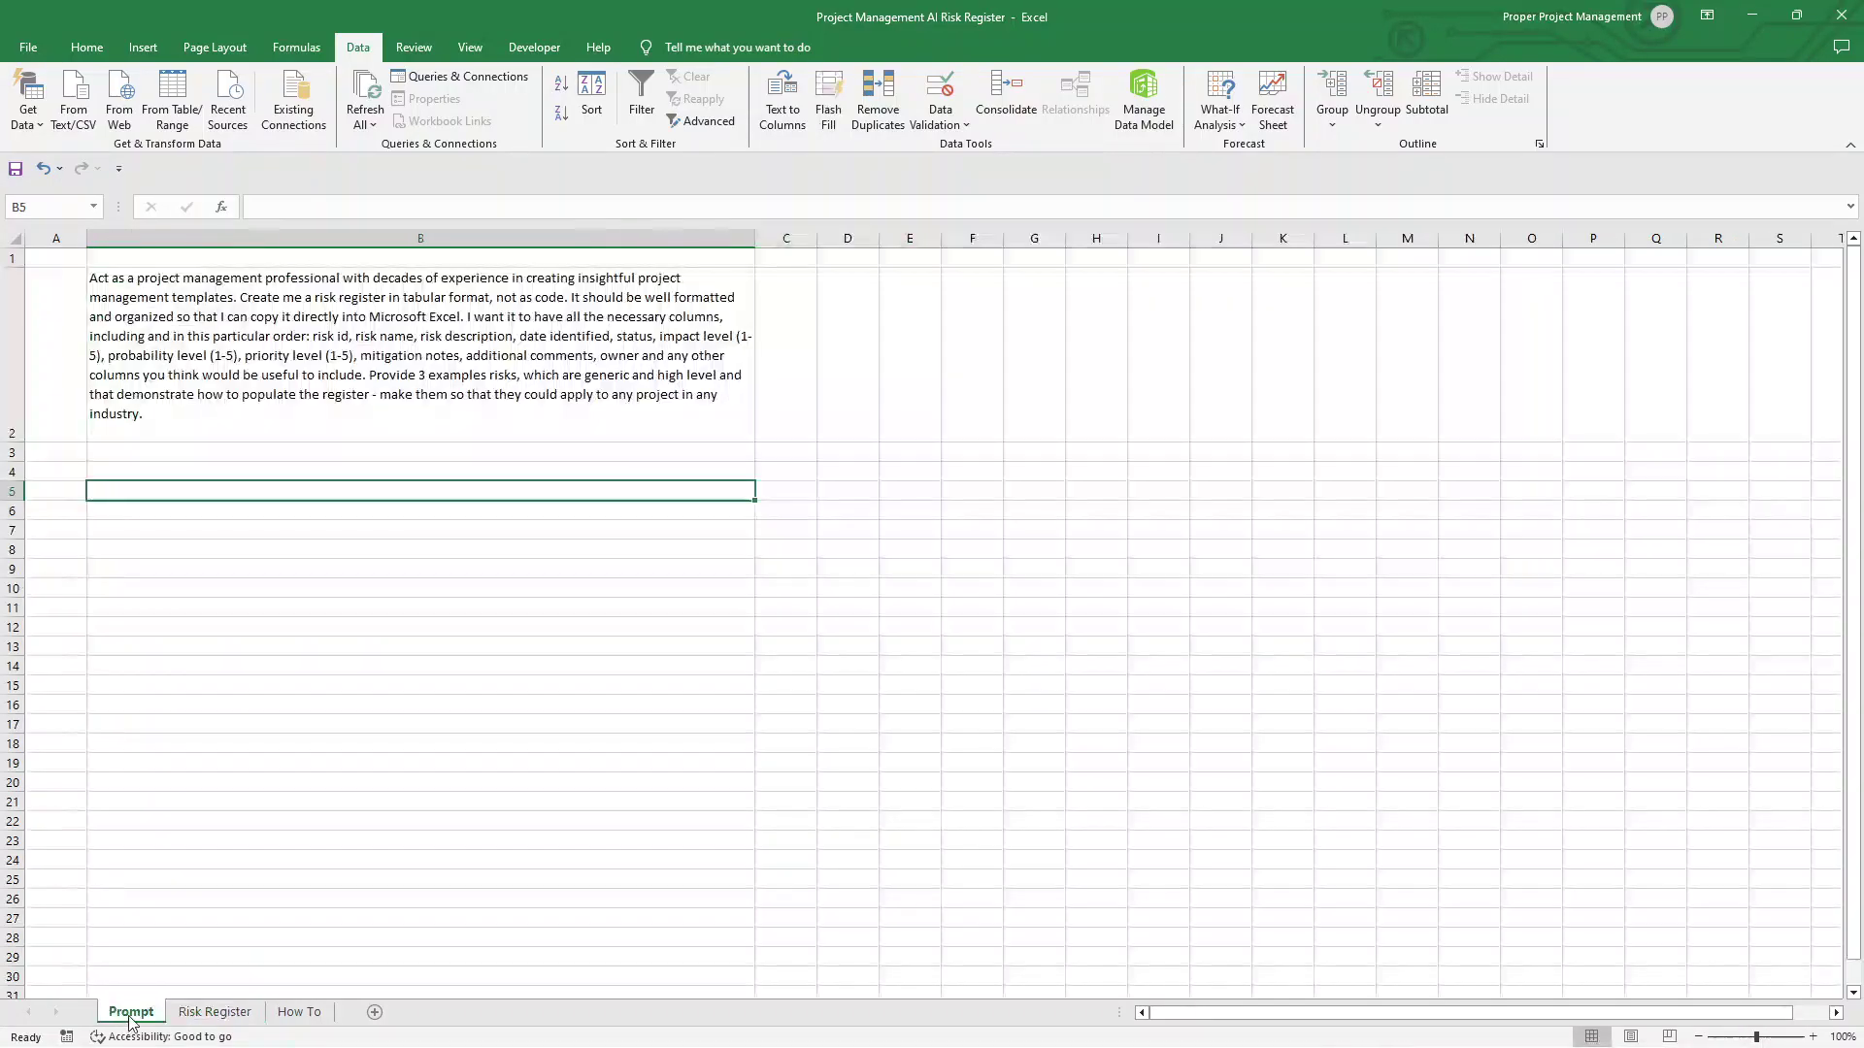
click(359, 377)
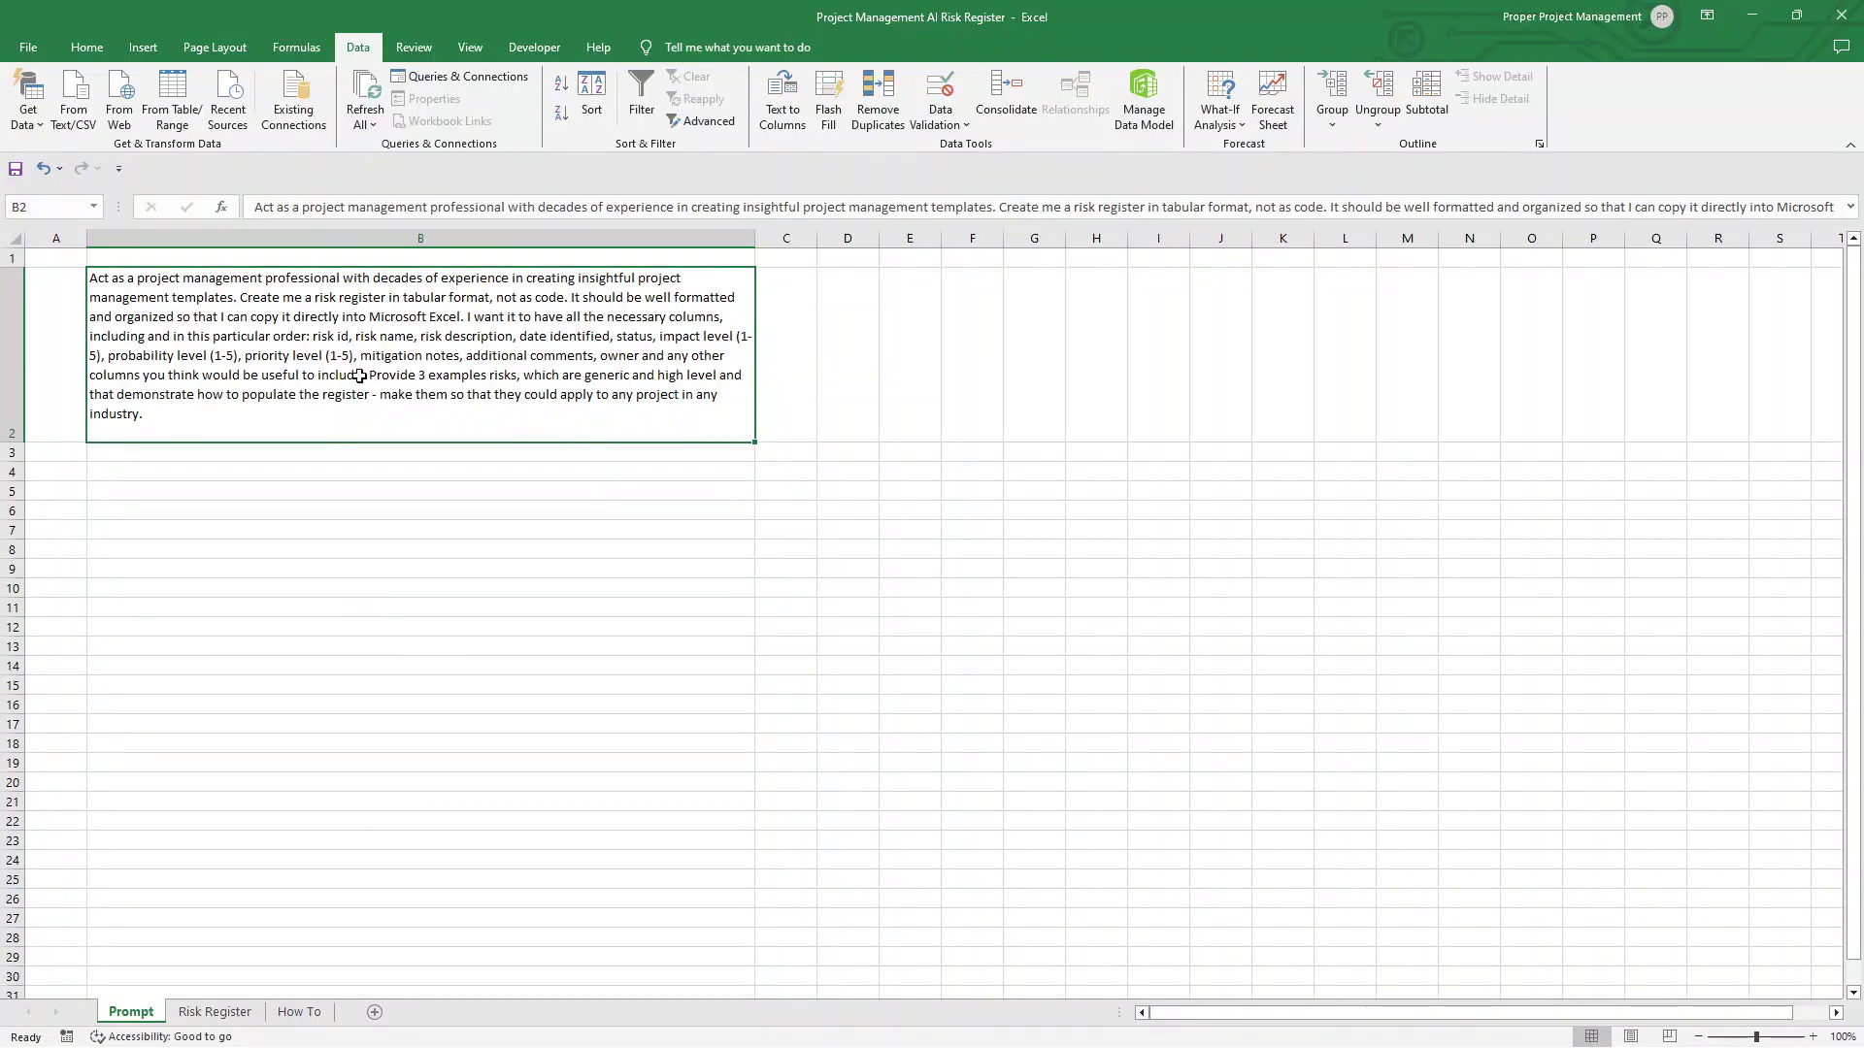
double_click(359, 377)
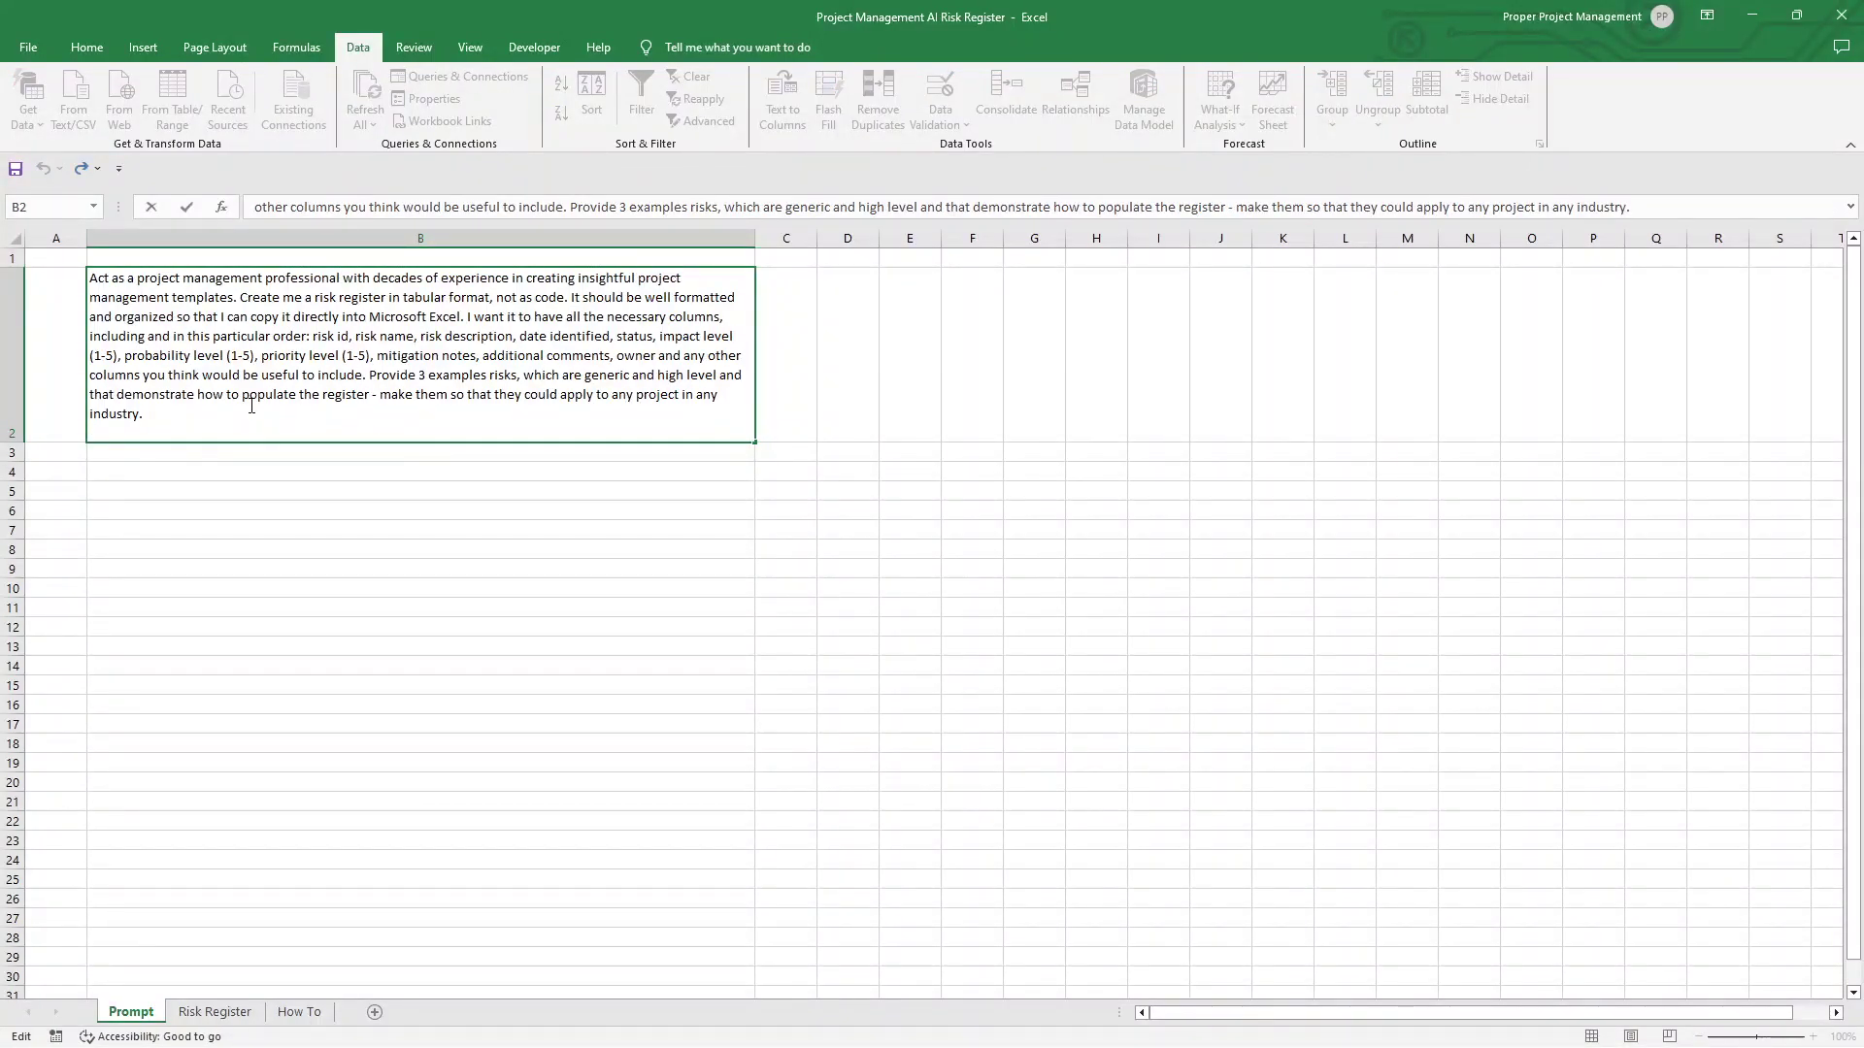
drag(251, 406, 90, 280)
key(ctrl+c)
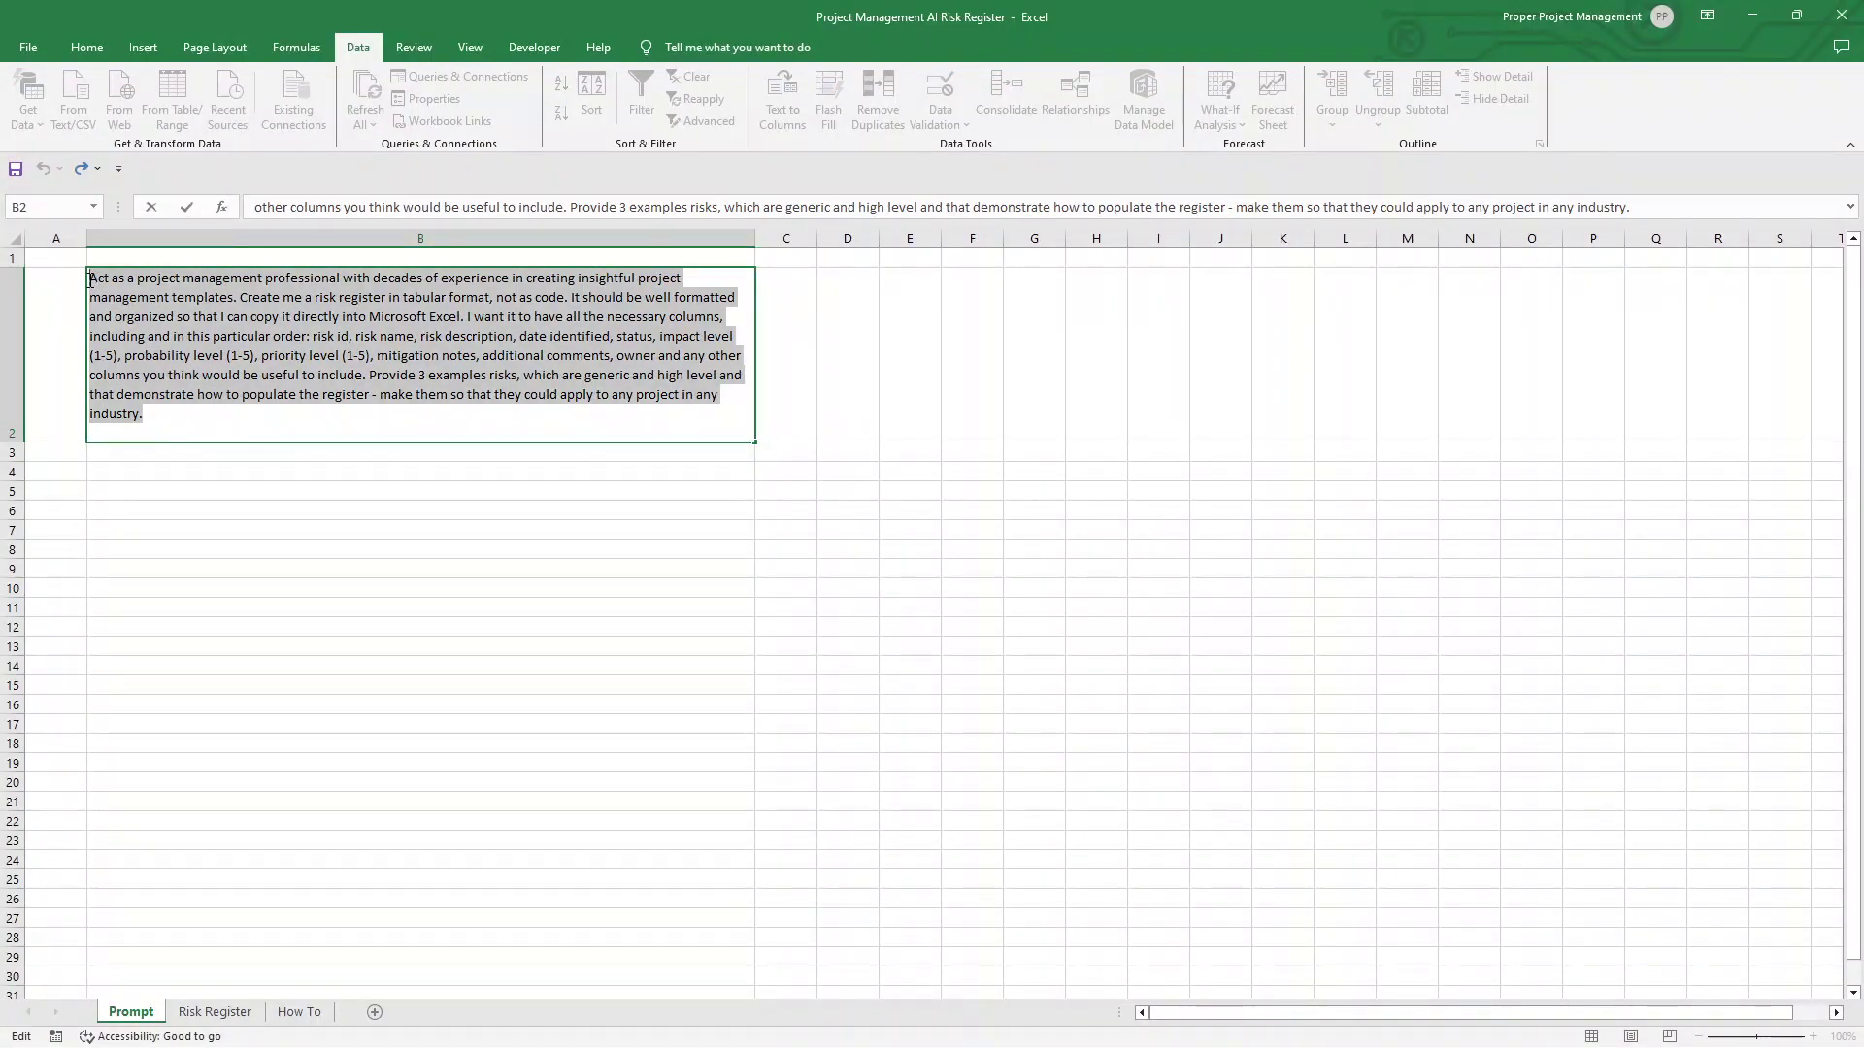
click(536, 574)
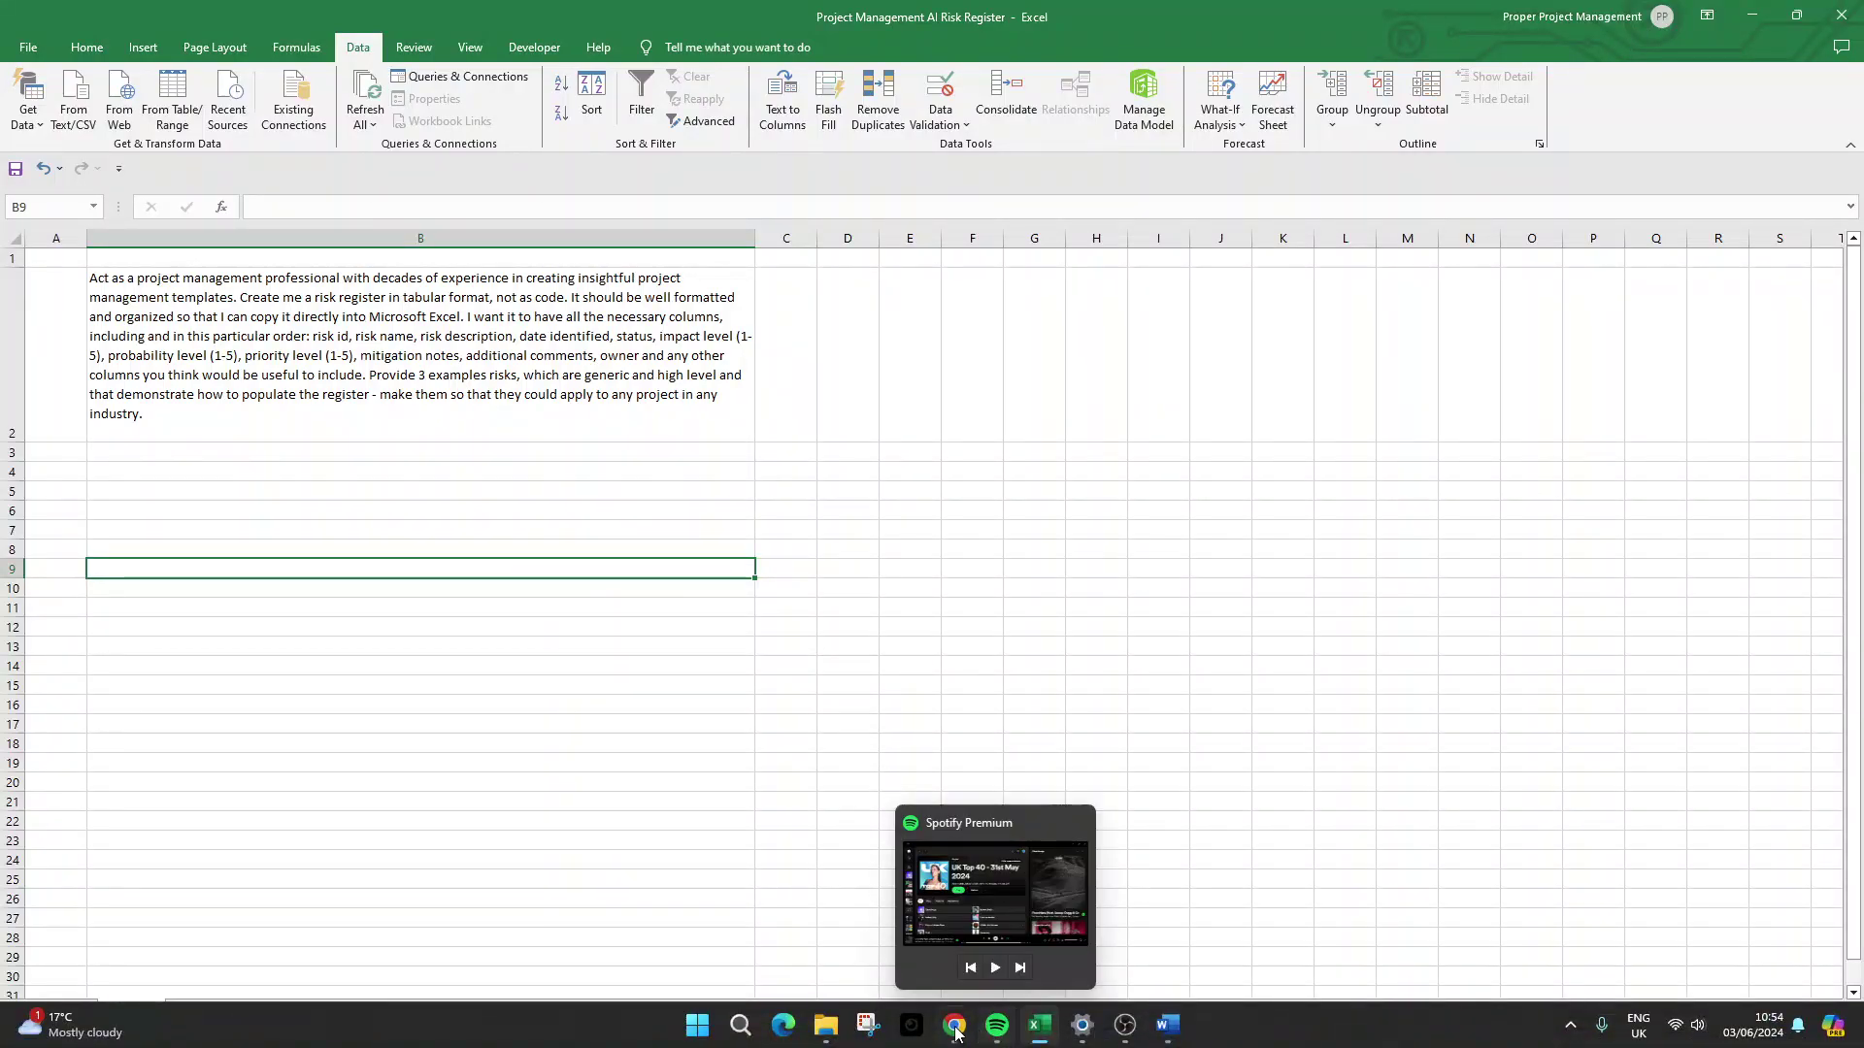
Switch to ChatGPT in Chrome, check the available models, and paste the copied prompt into the message box
mouse_move(956, 1031)
click(1048, 908)
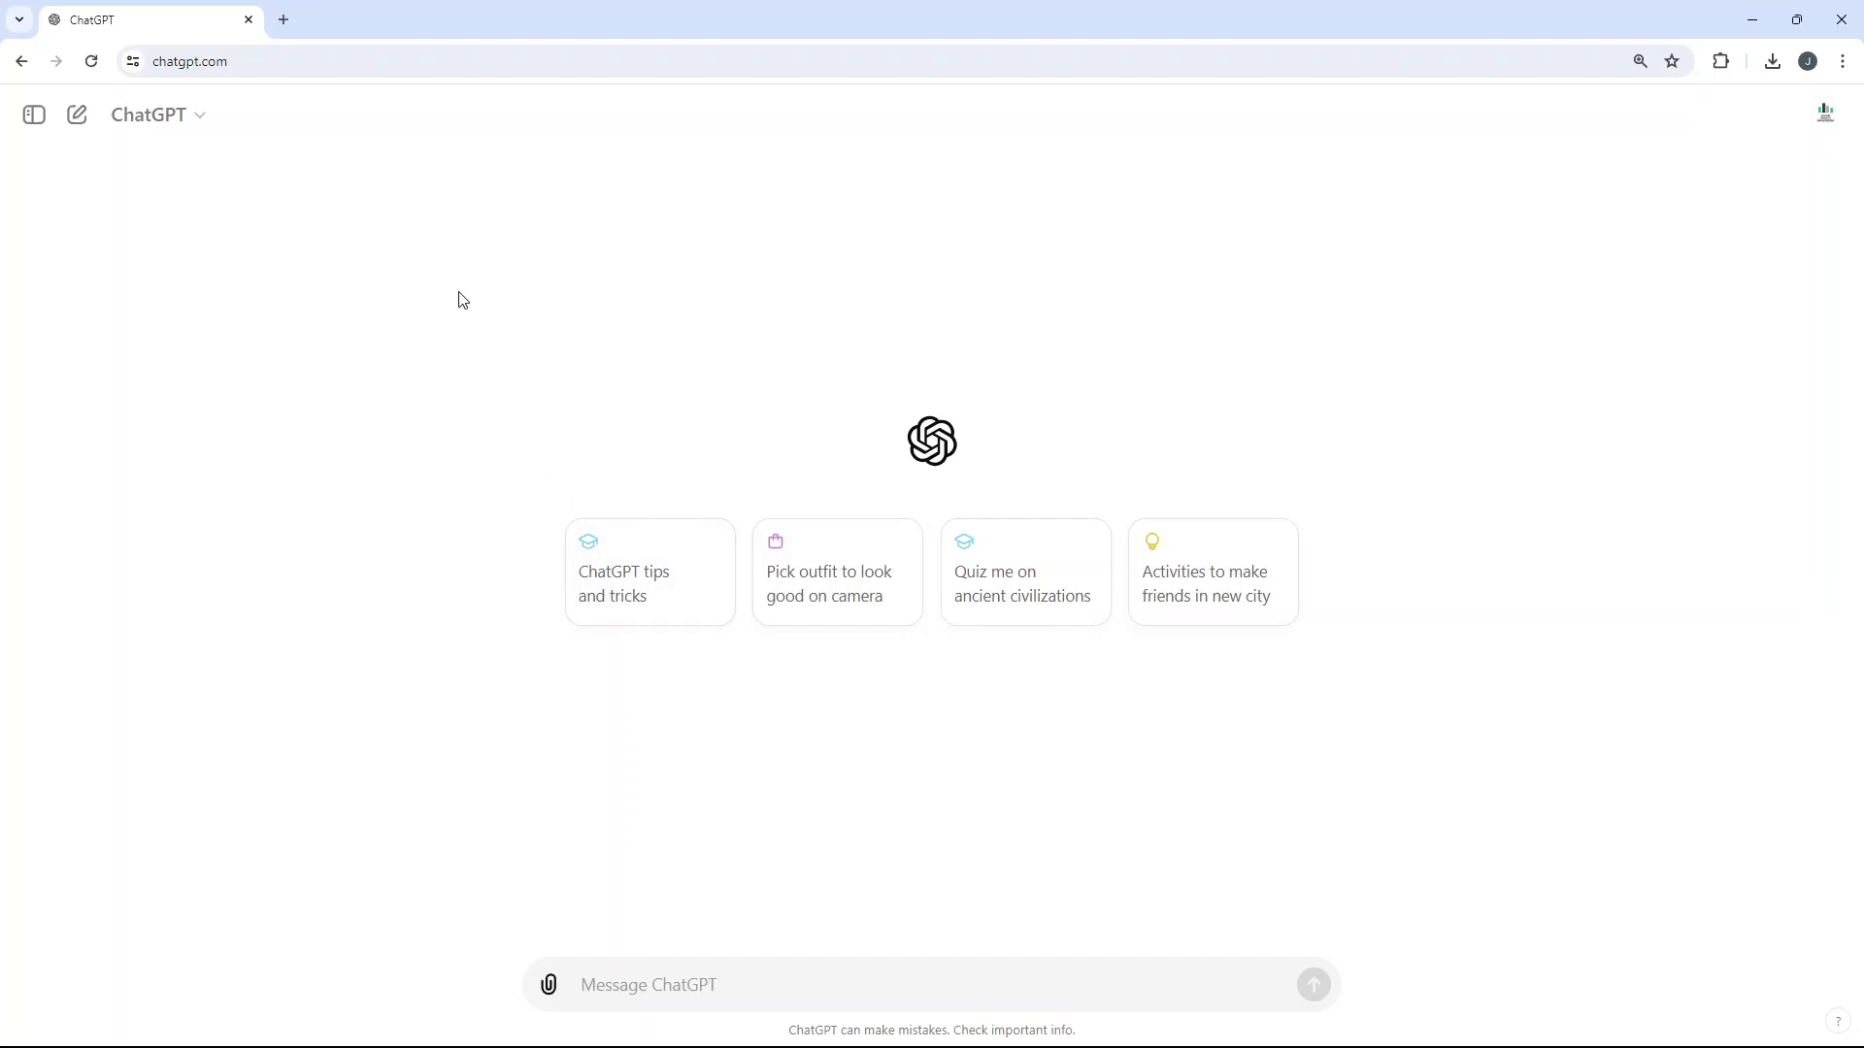
click(197, 118)
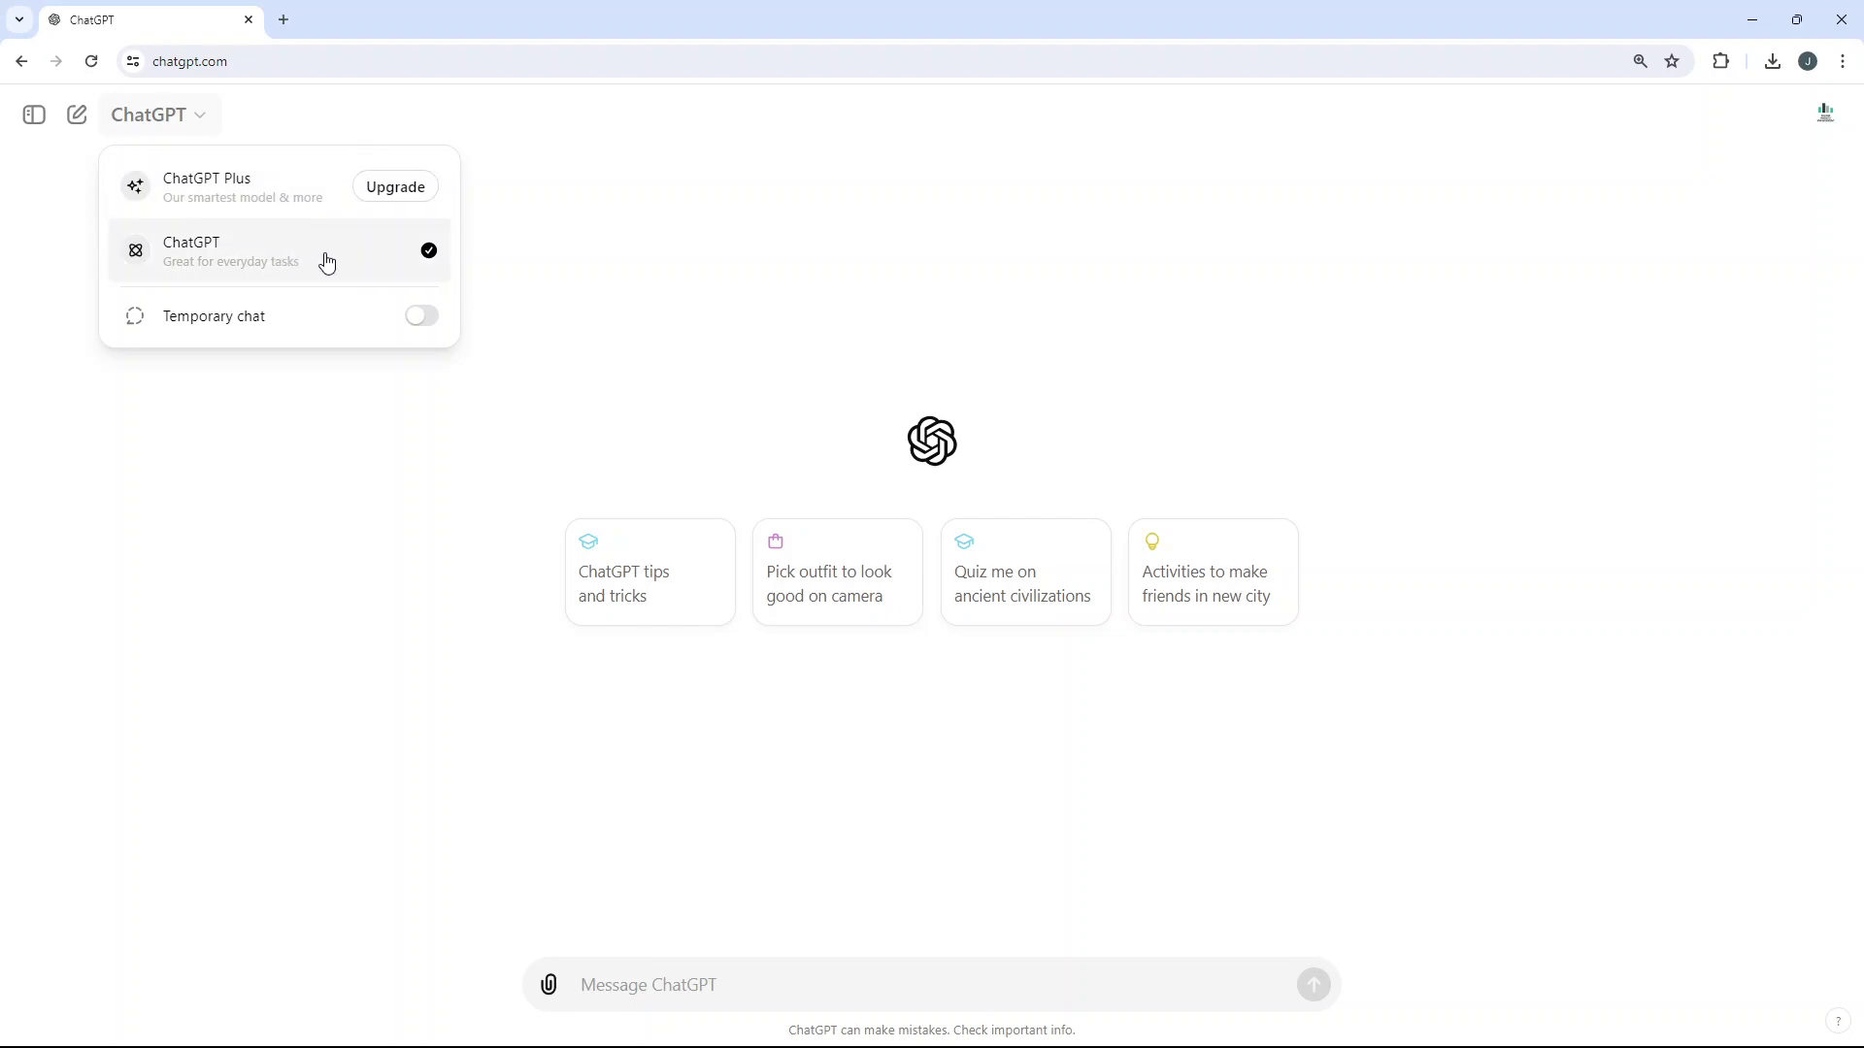
click(348, 522)
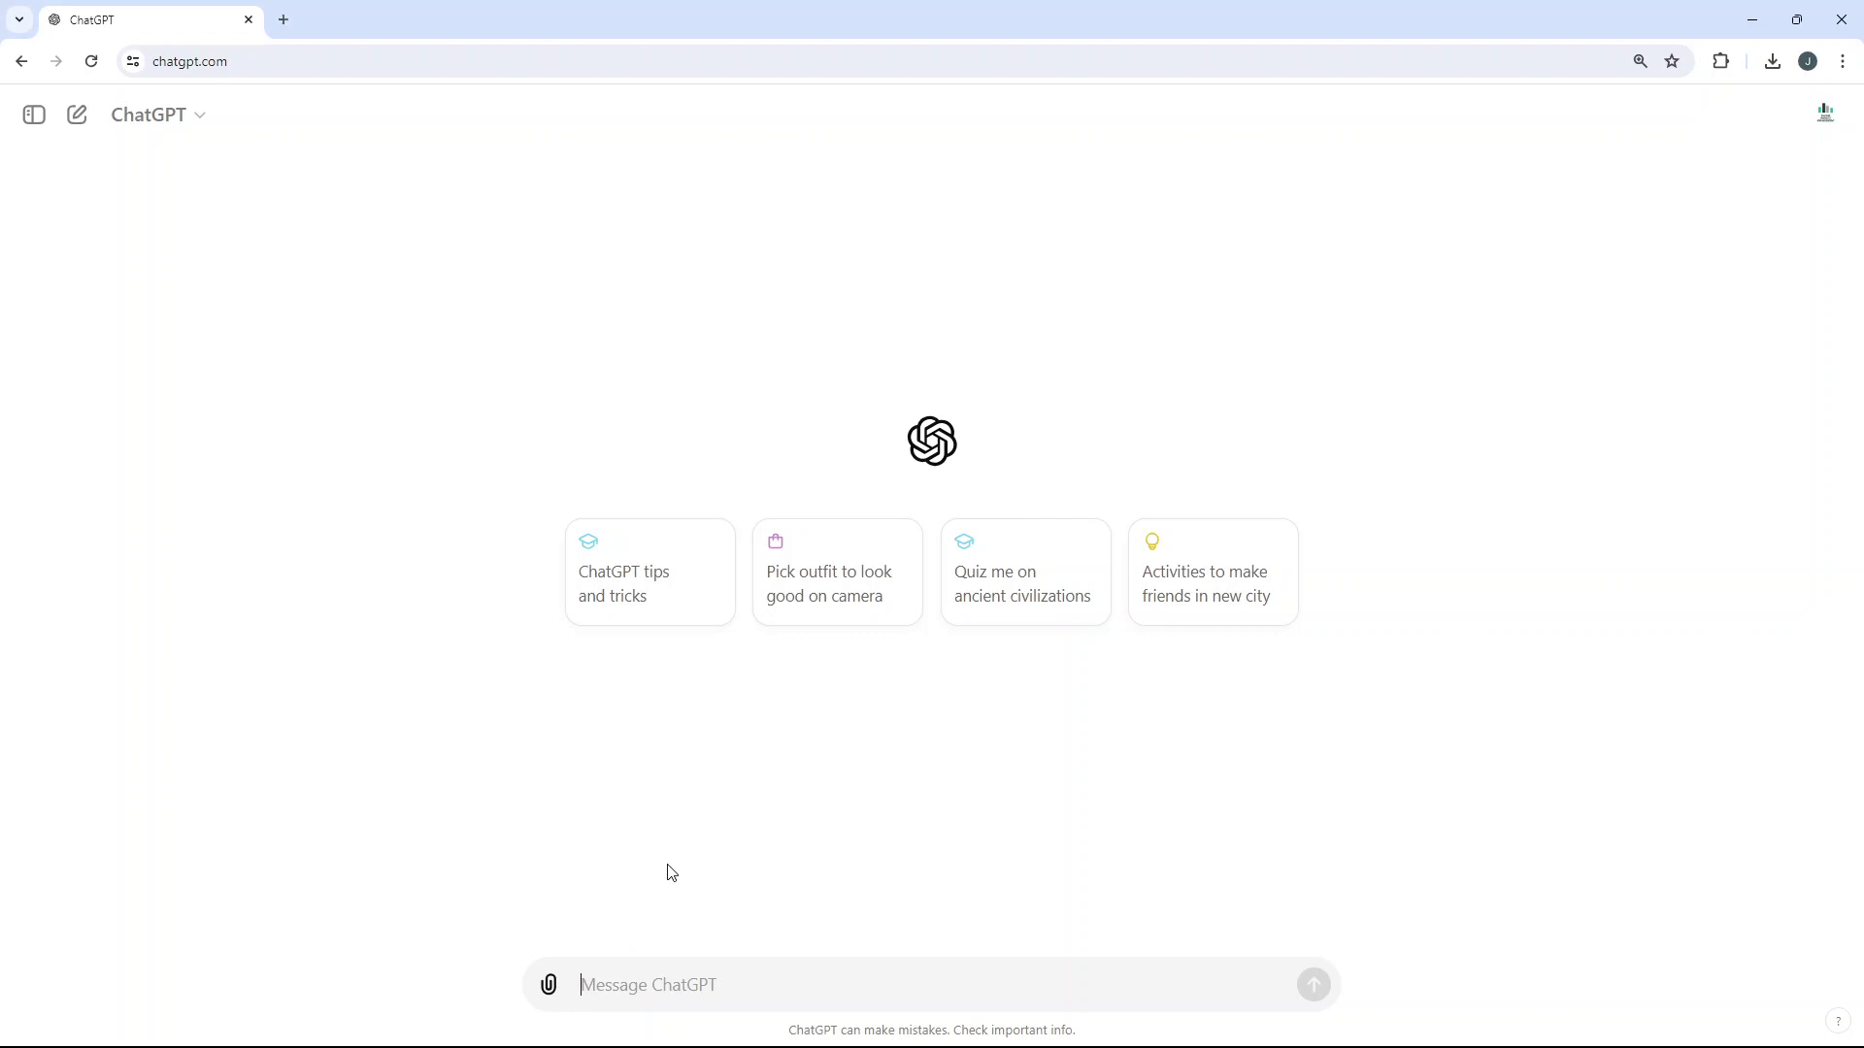
key(ctrl+v)
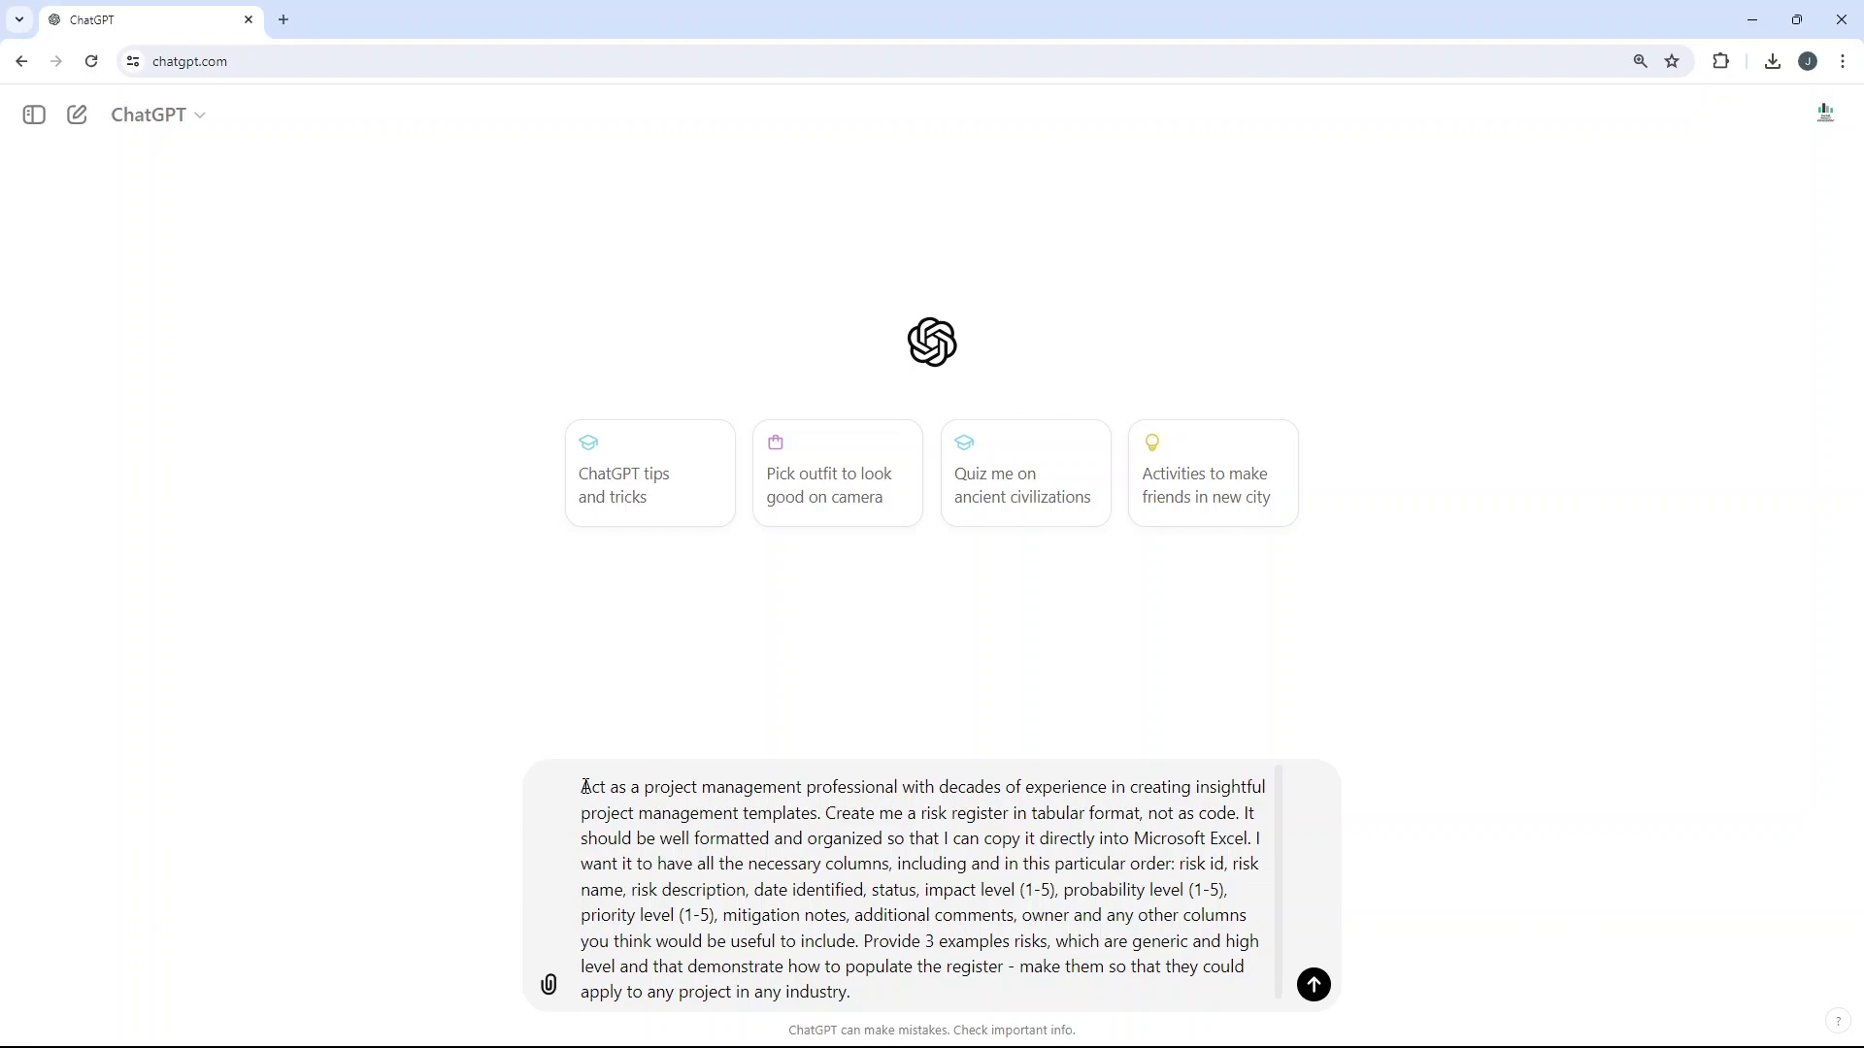
Review the pasted prompt section by section: role, table format, required columns with 1-5 levels, extra columns and example risks
drag(585, 787, 818, 811)
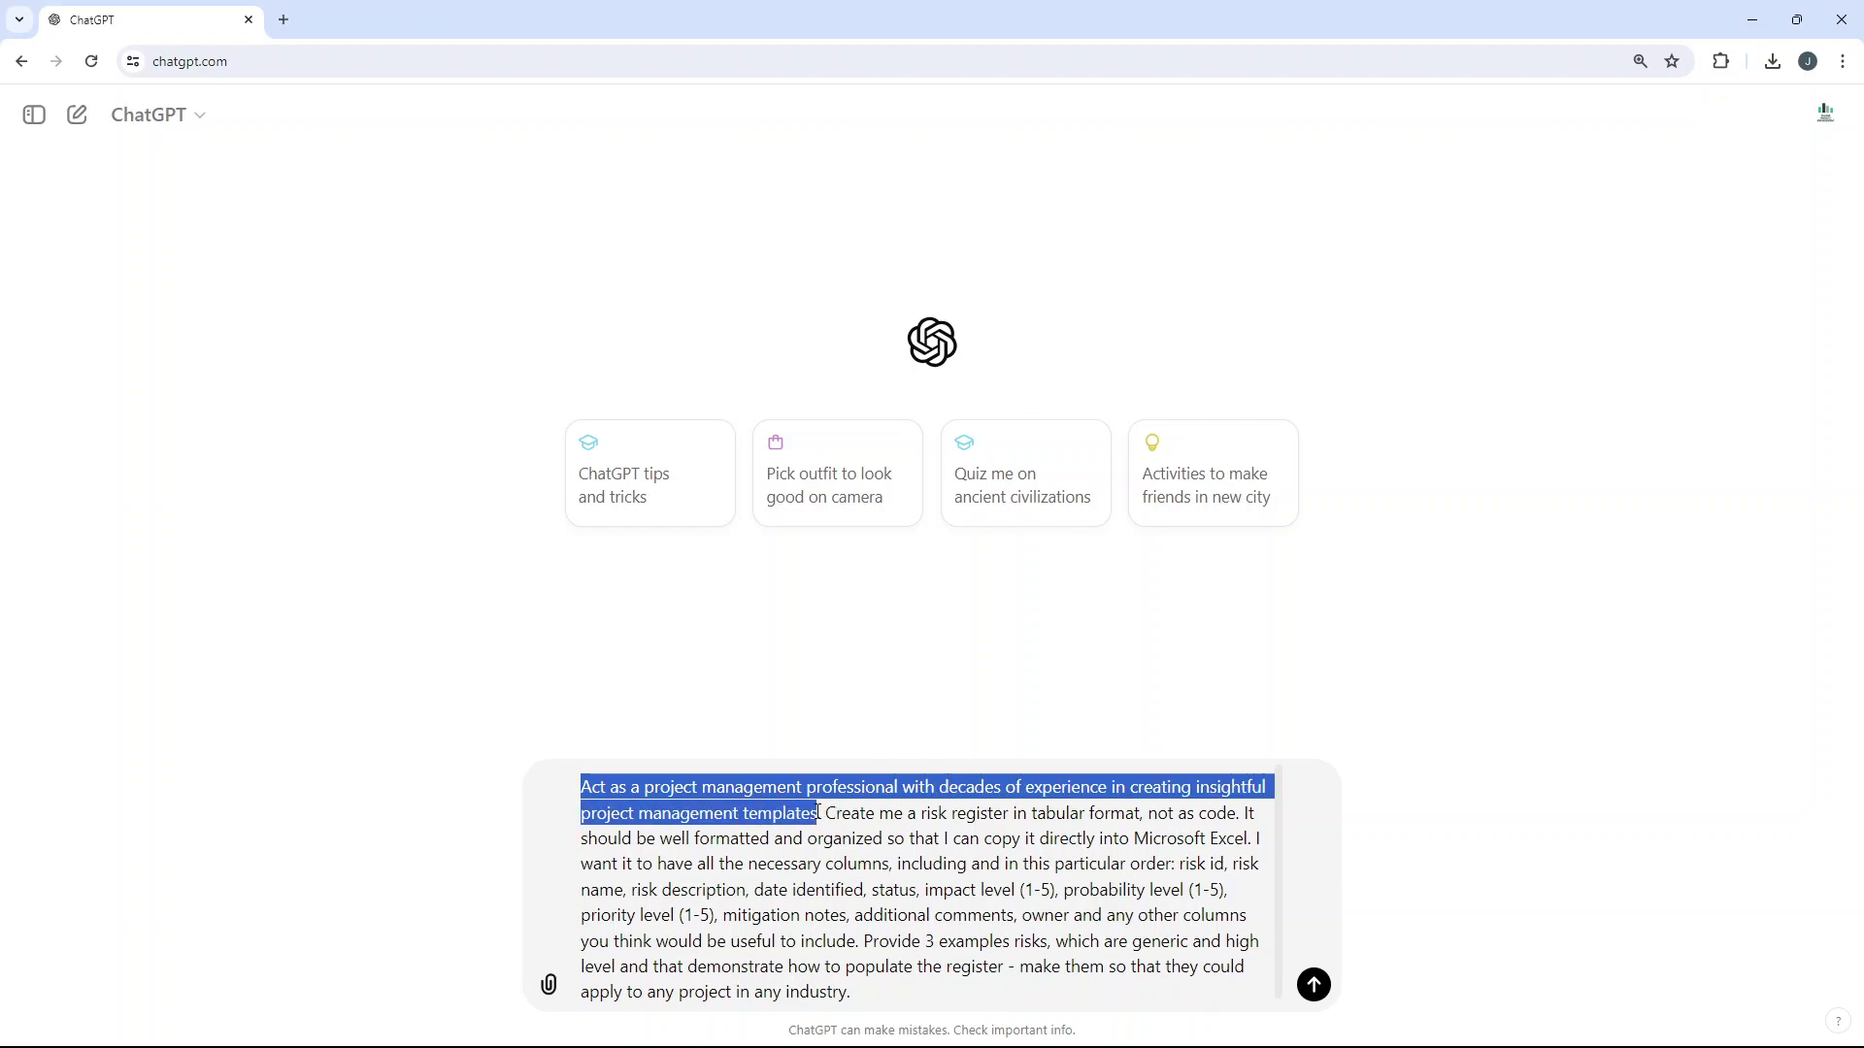
click(827, 812)
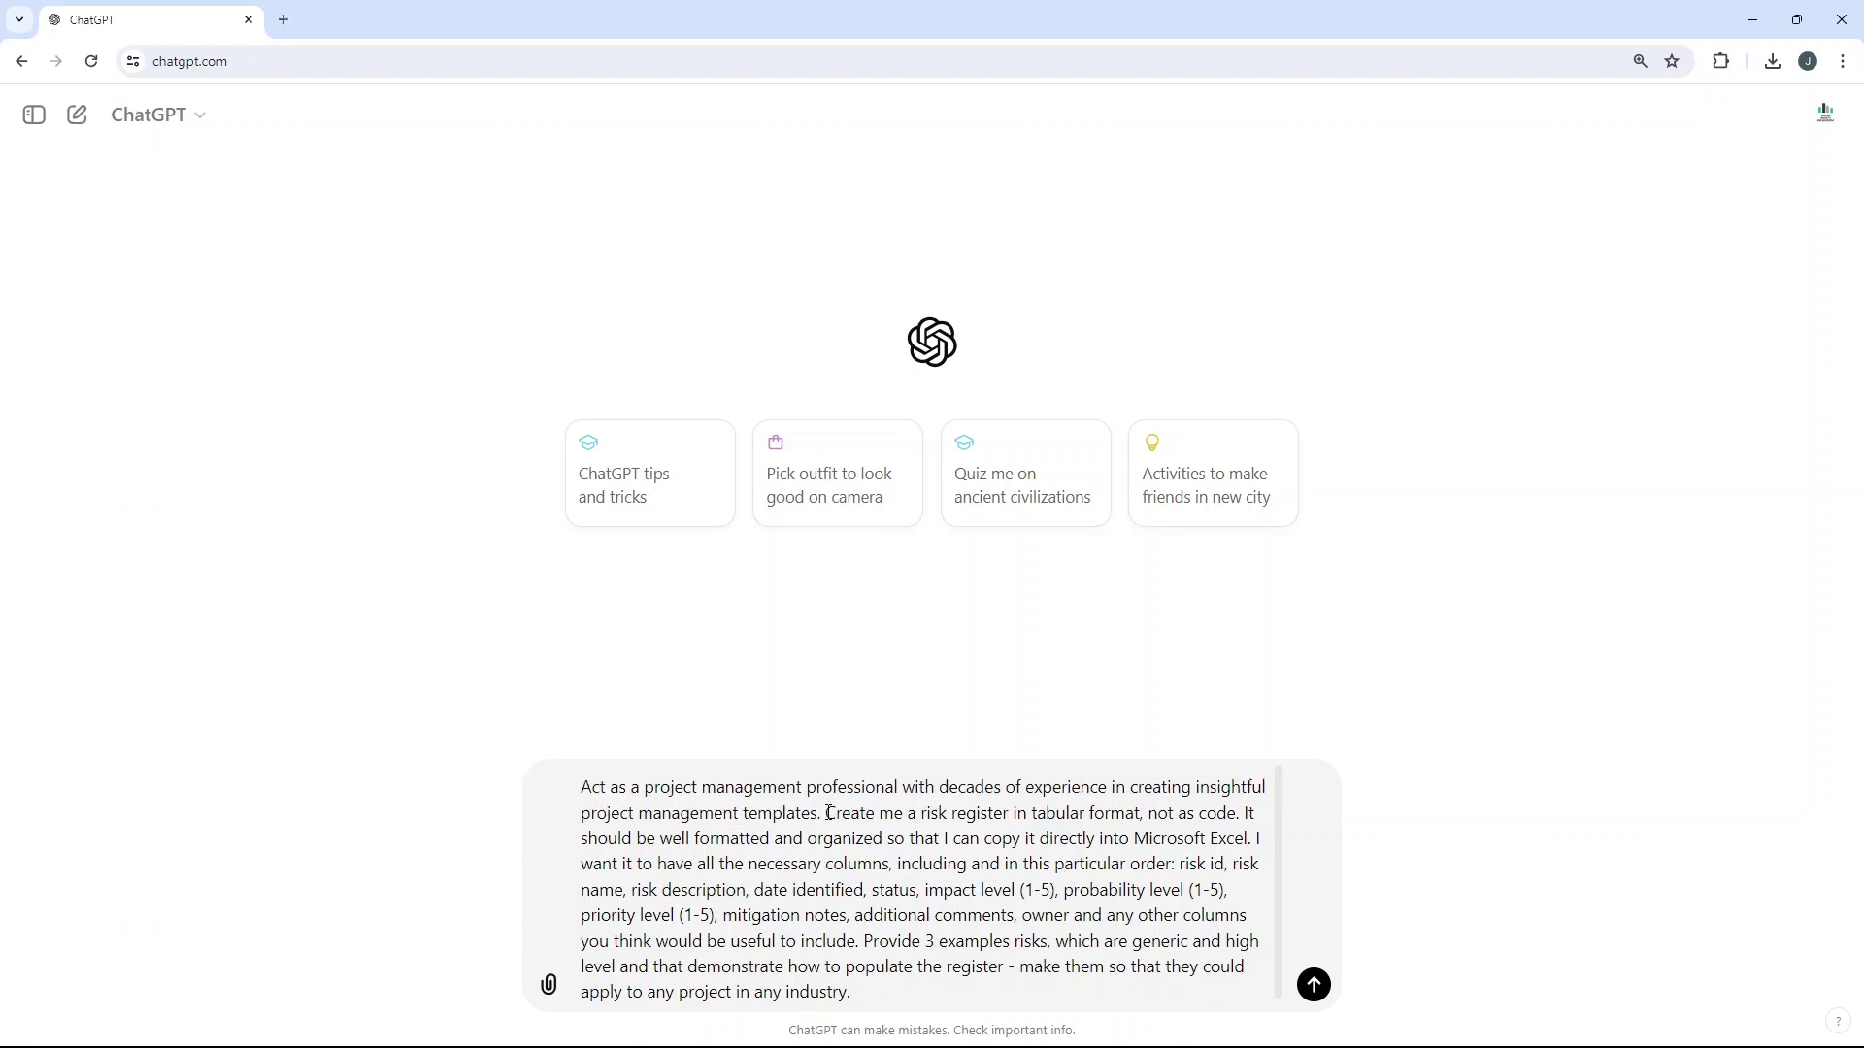
drag(827, 812, 1249, 840)
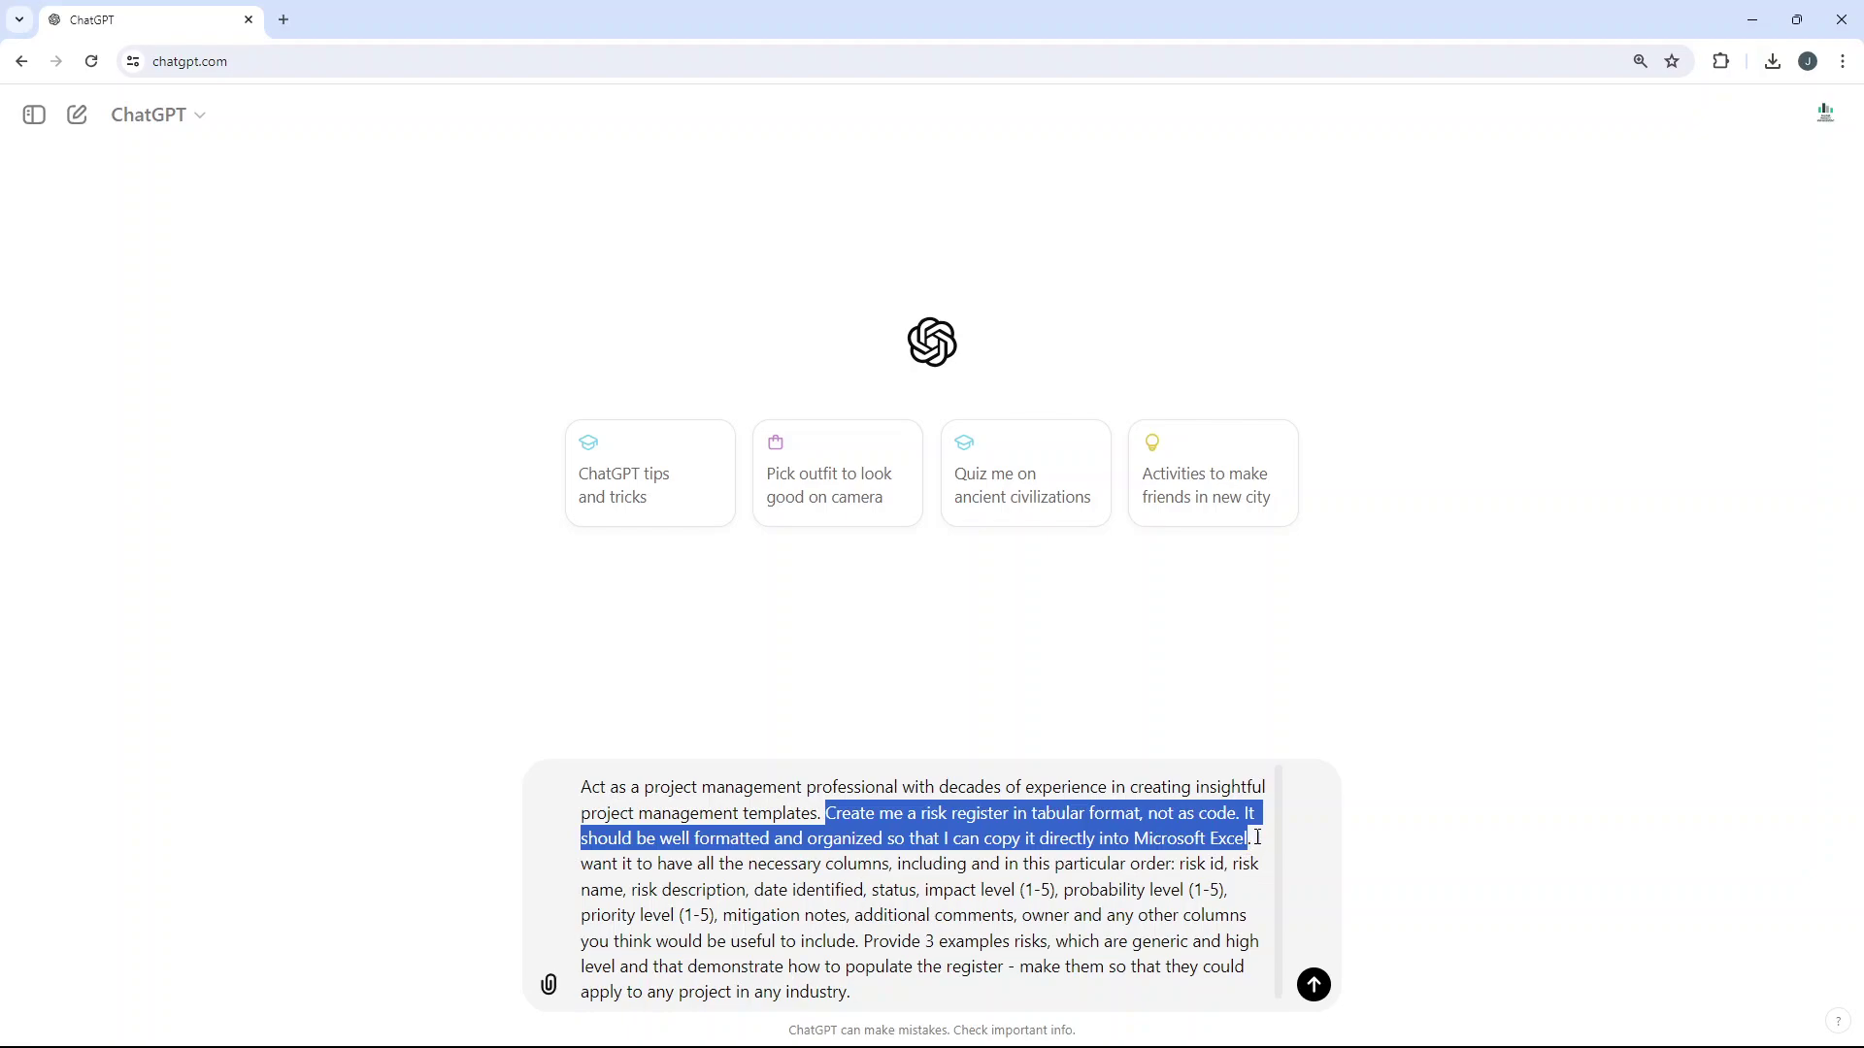
click(1257, 837)
drag(1257, 837, 1244, 862)
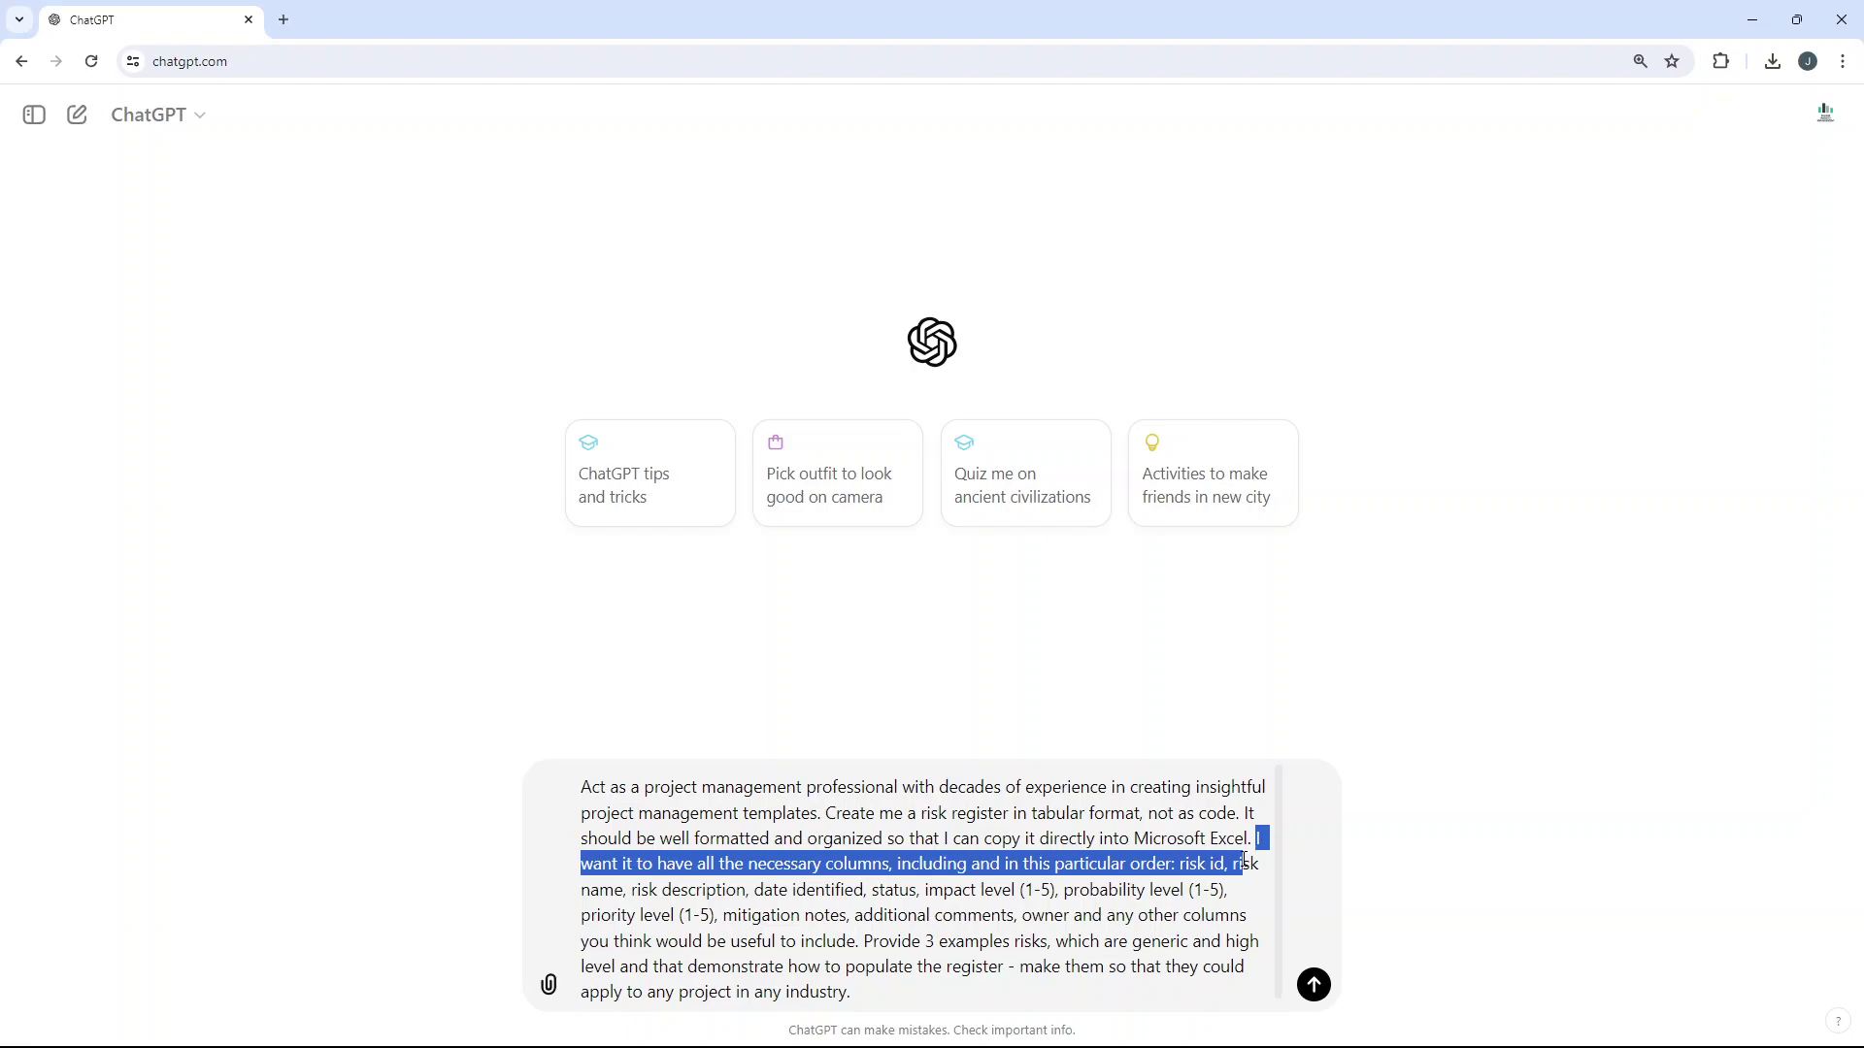
drag(1245, 862, 1241, 902)
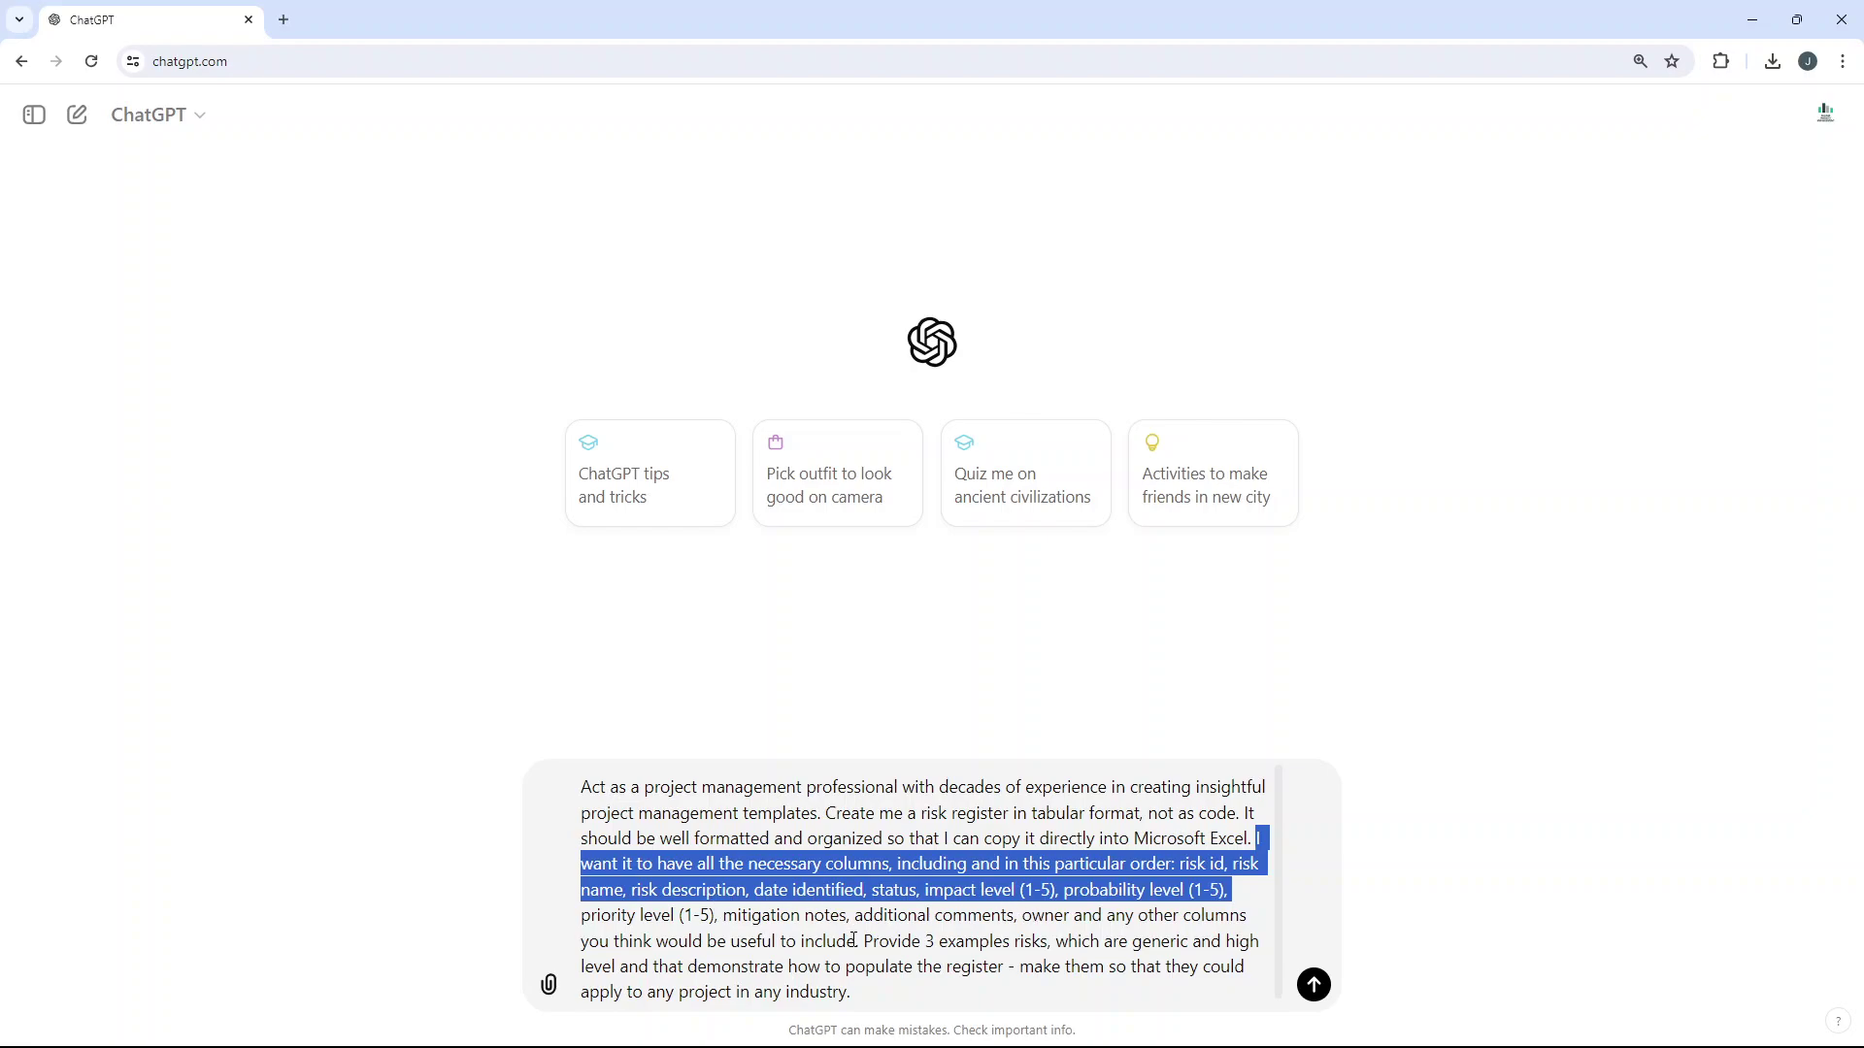
click(927, 888)
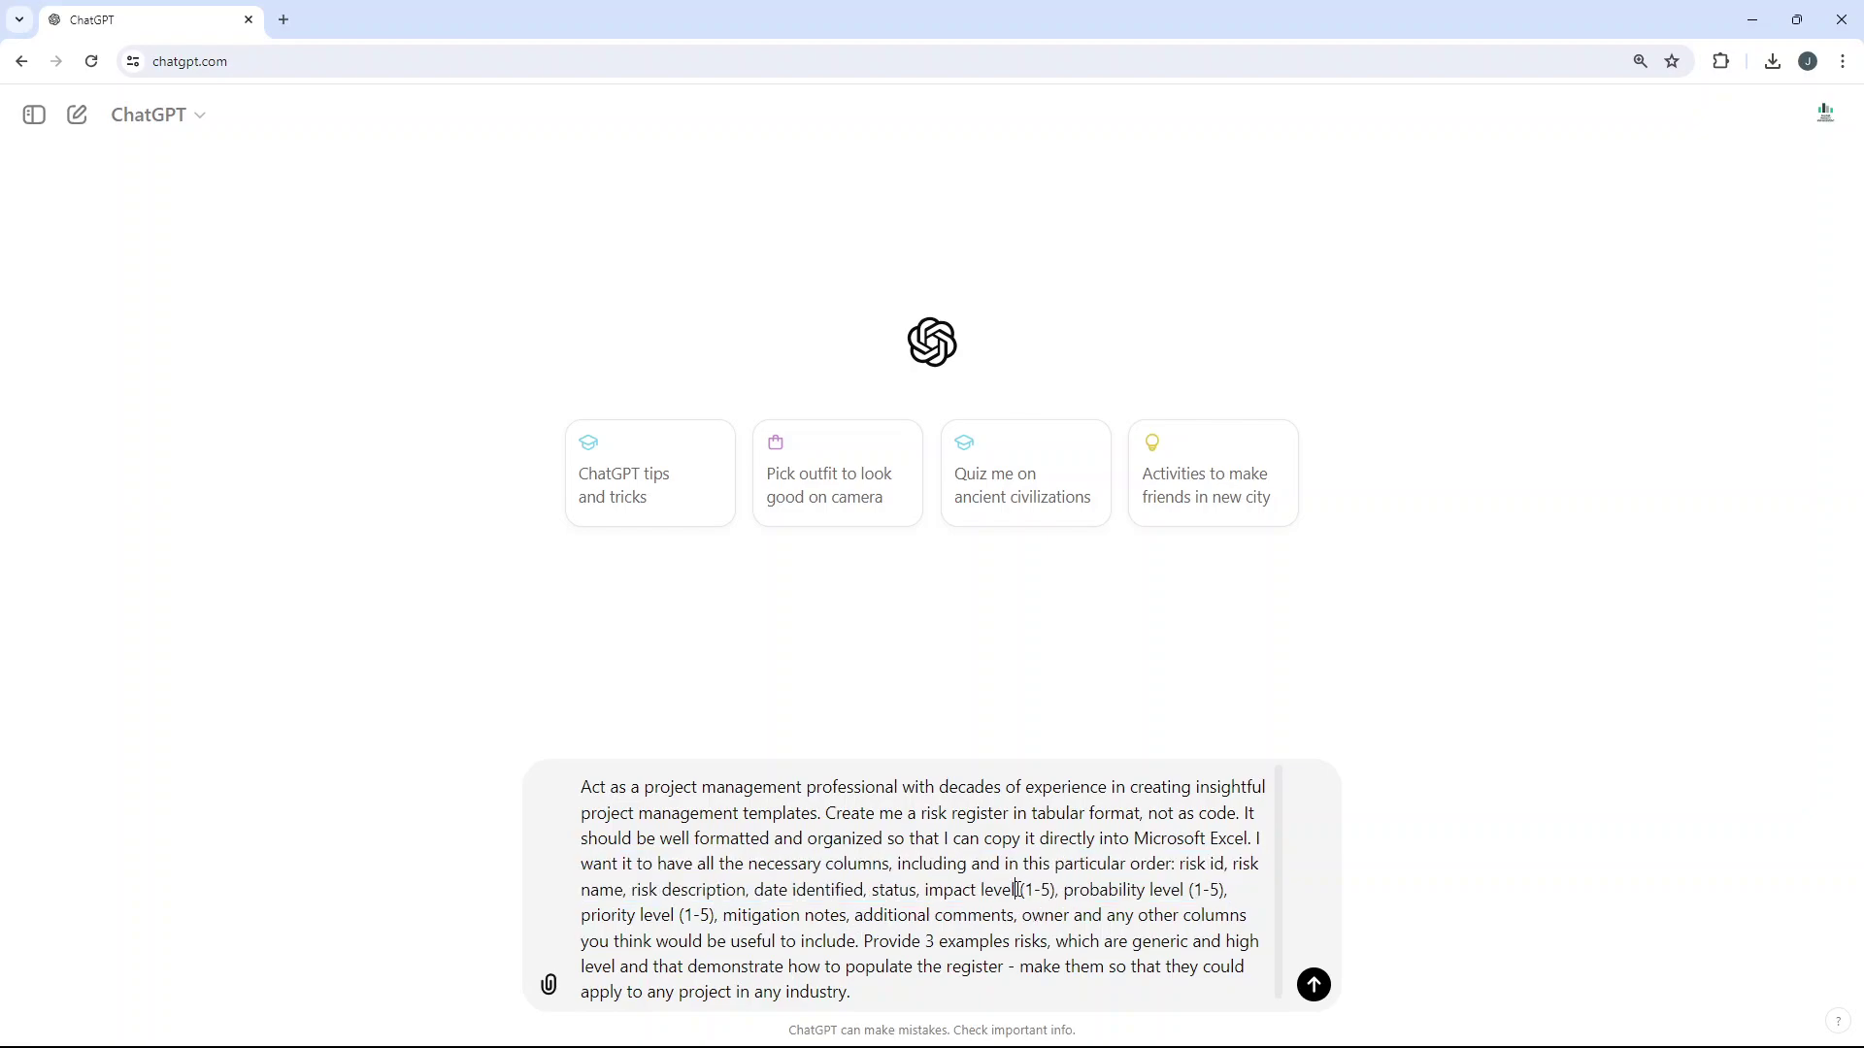
drag(1014, 887, 1065, 887)
click(1056, 883)
drag(1015, 887, 1057, 887)
drag(1106, 916, 857, 941)
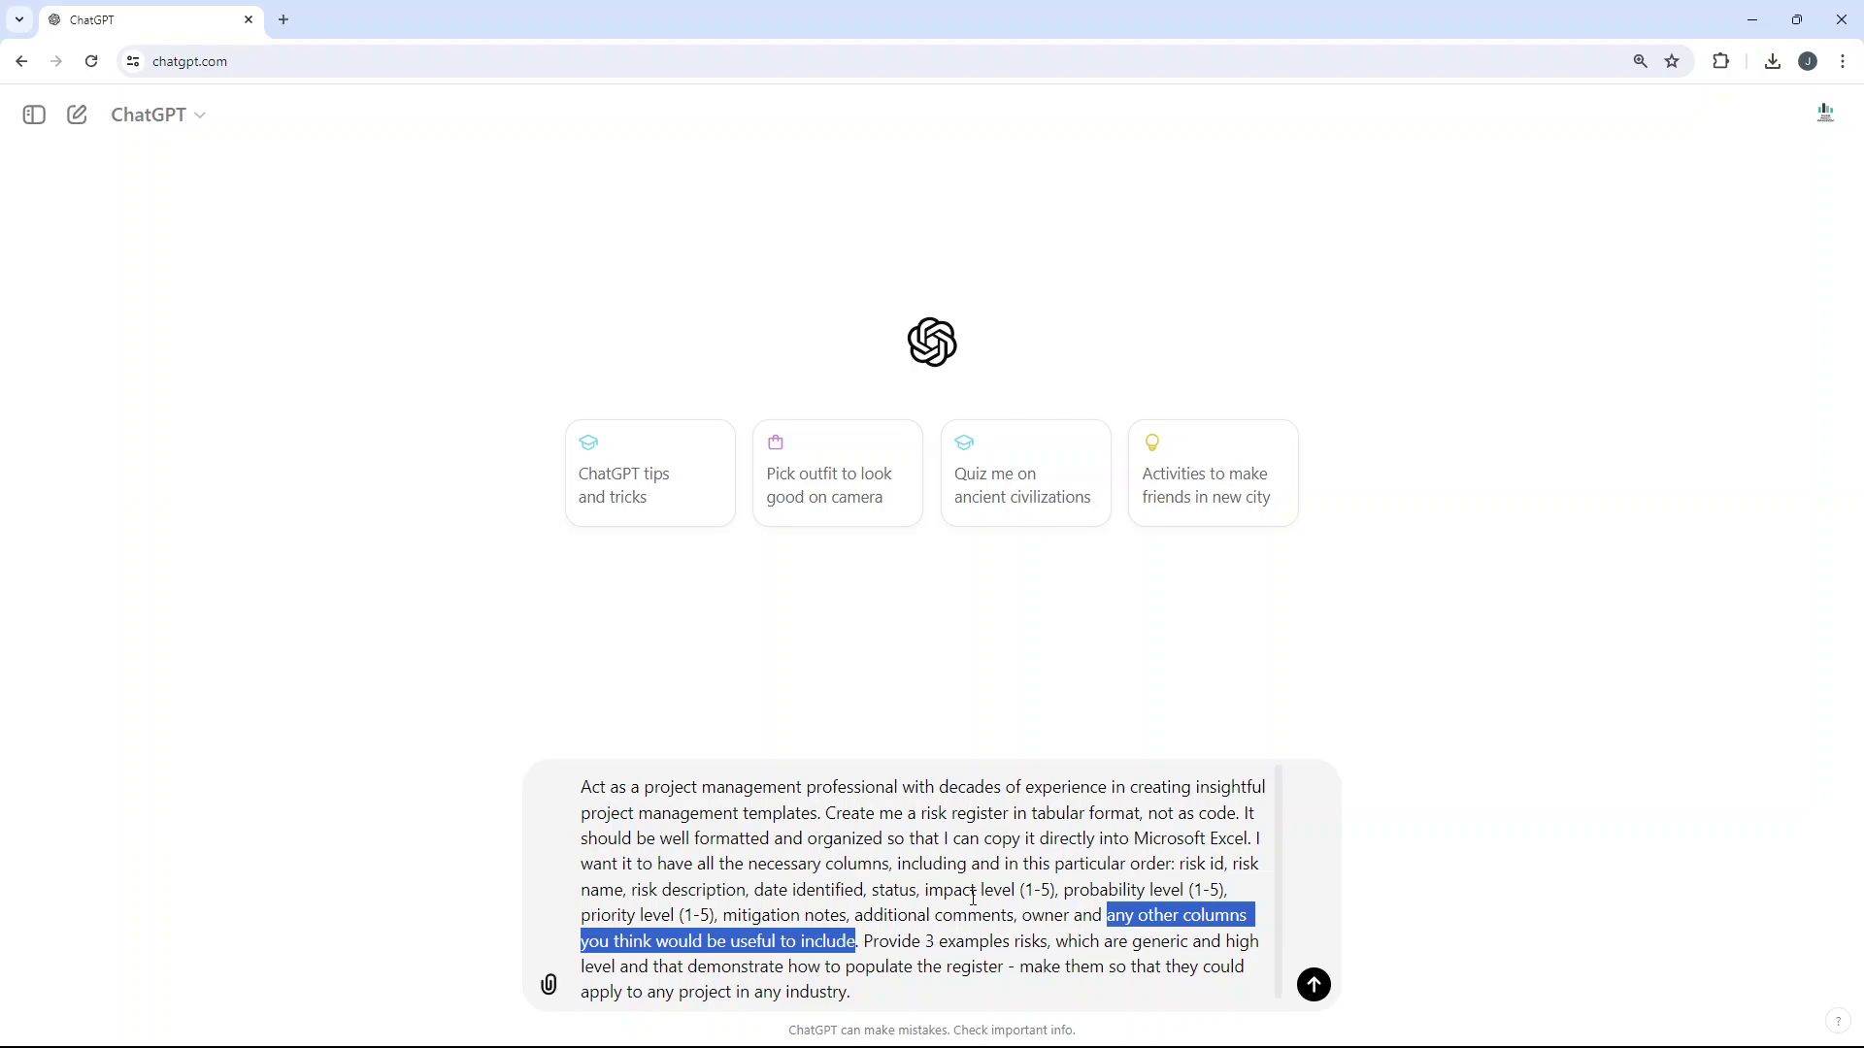
drag(864, 941, 879, 989)
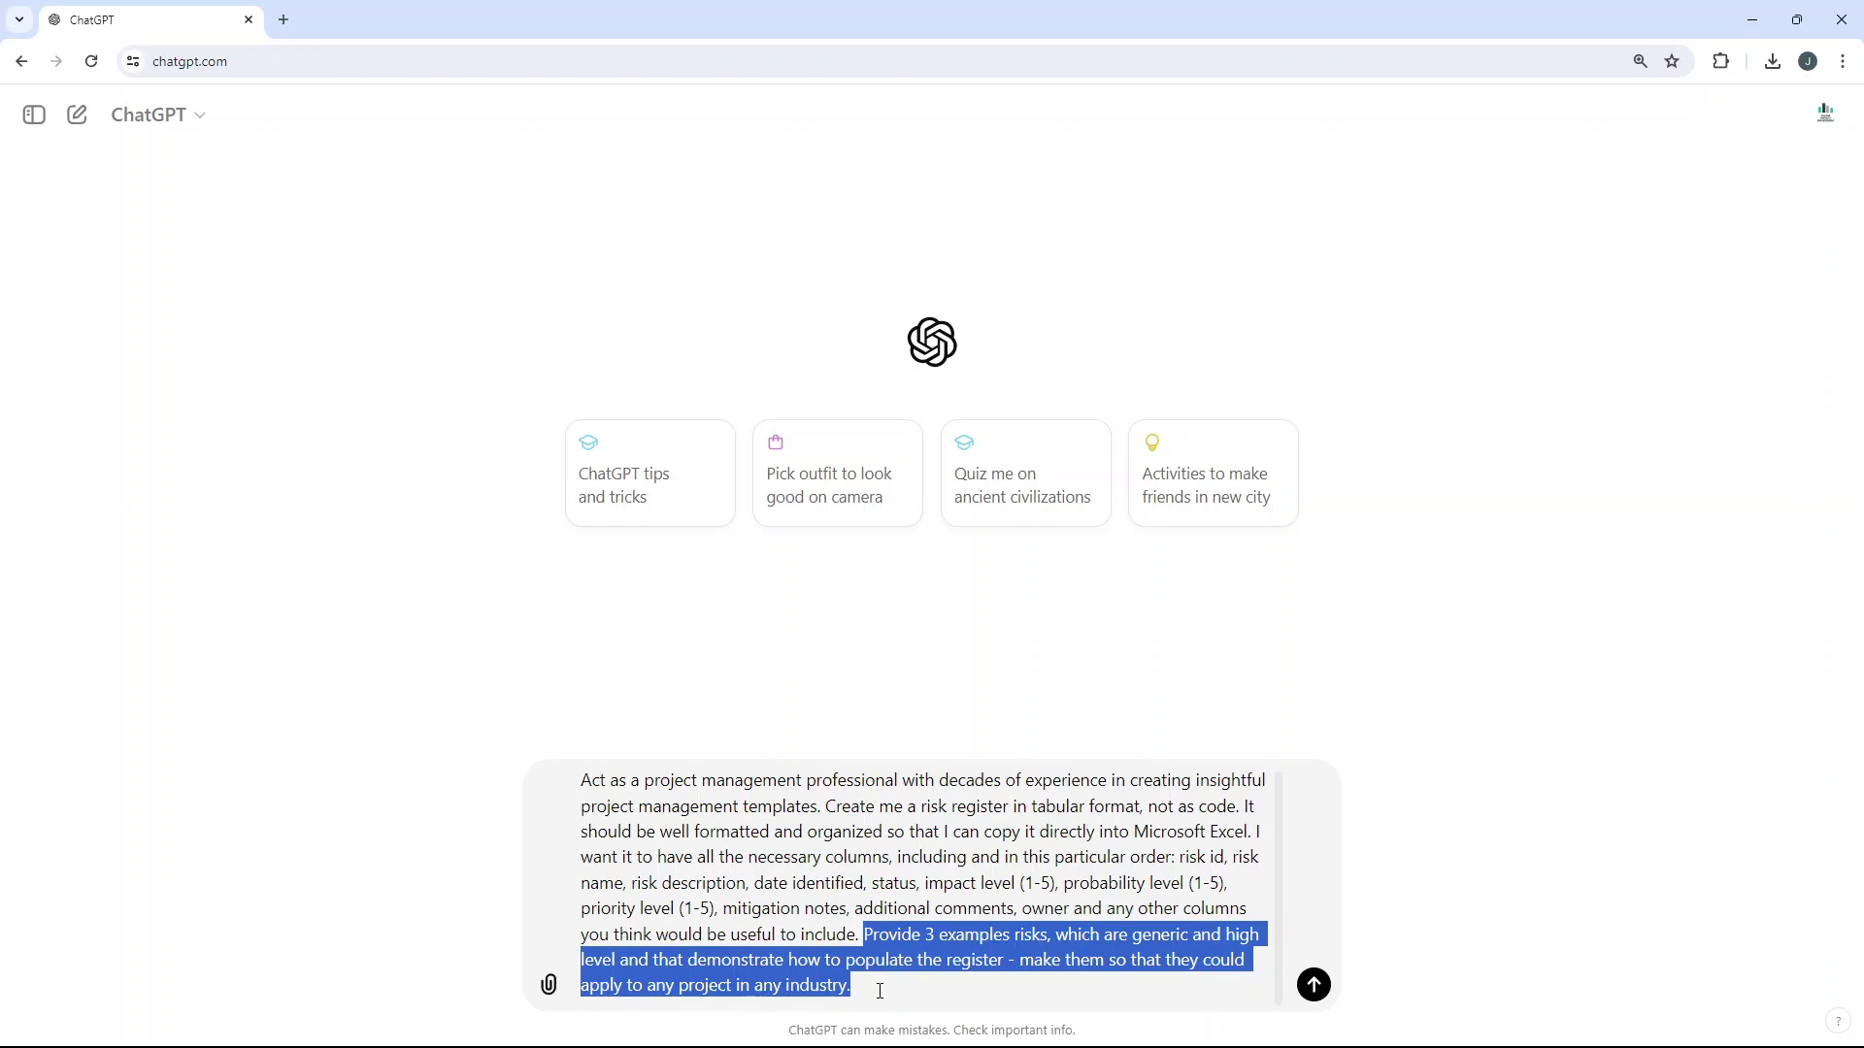
click(879, 956)
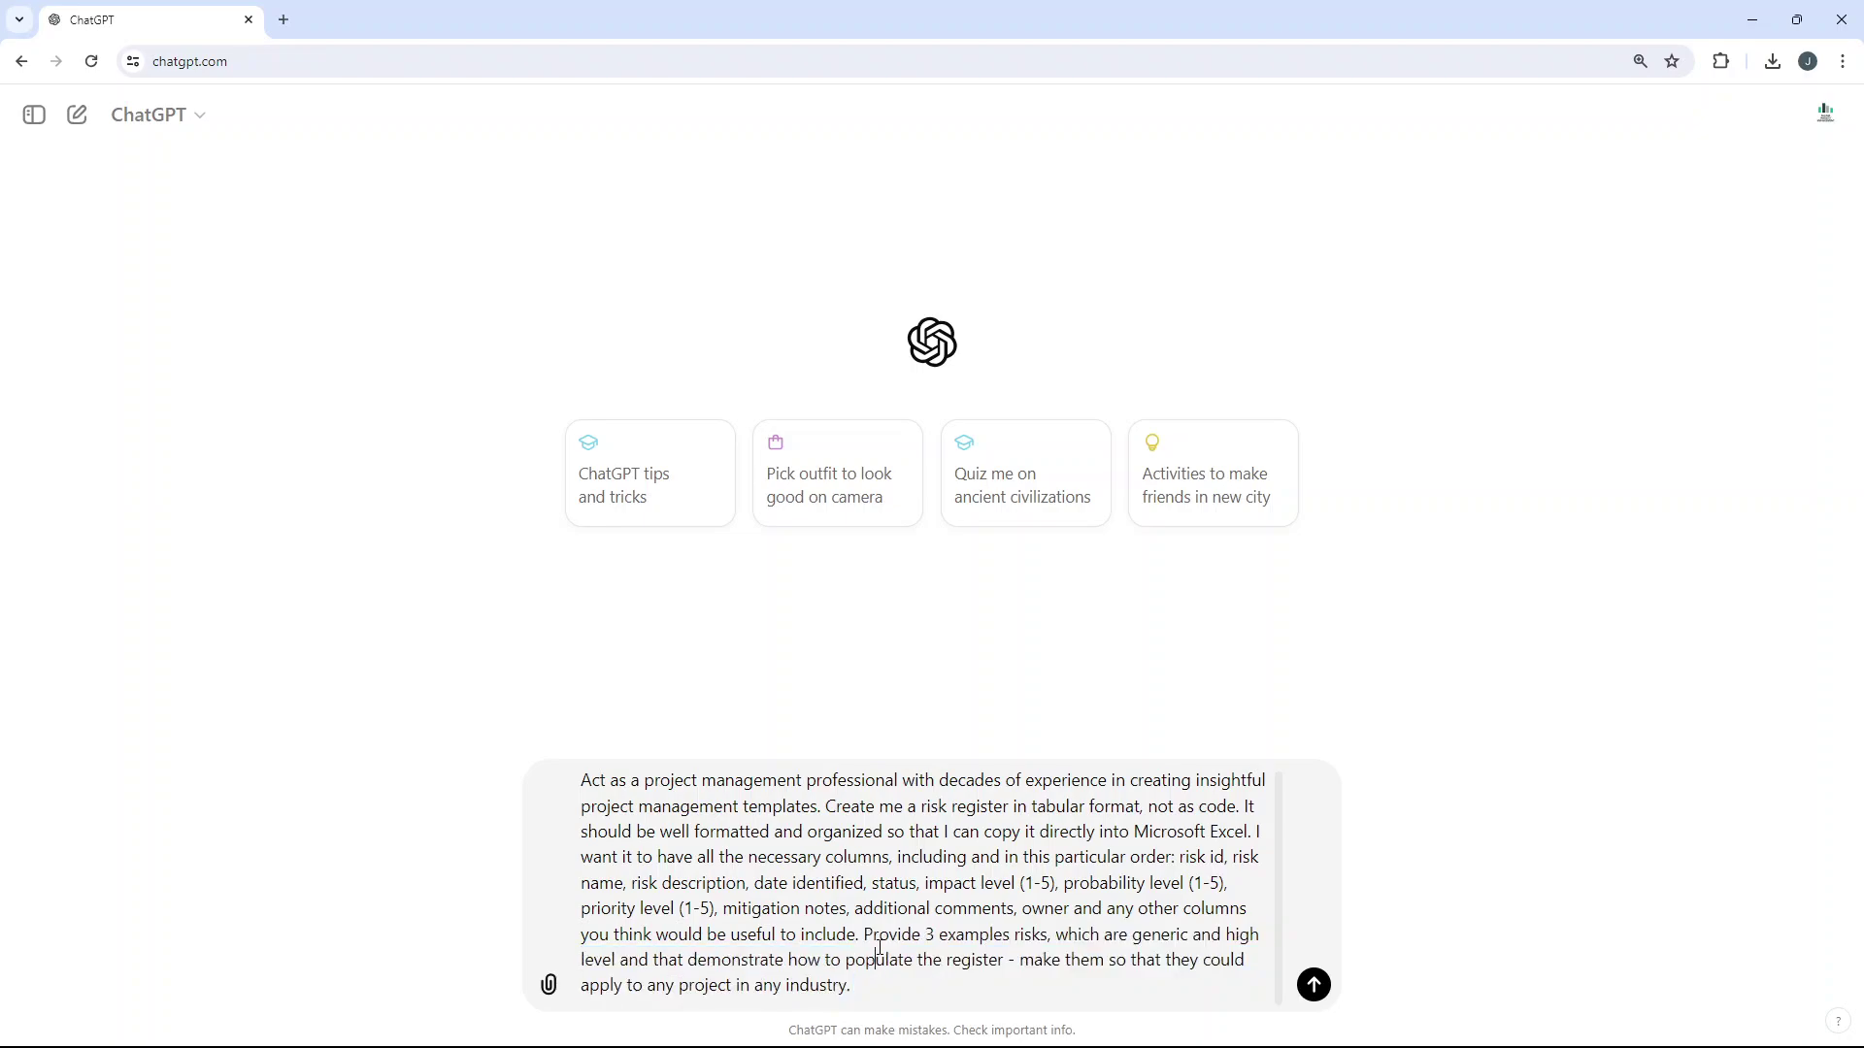
Submit the risk register prompt and review the generated answer, including the Impact Level explanation under Column Explanations
click(1314, 985)
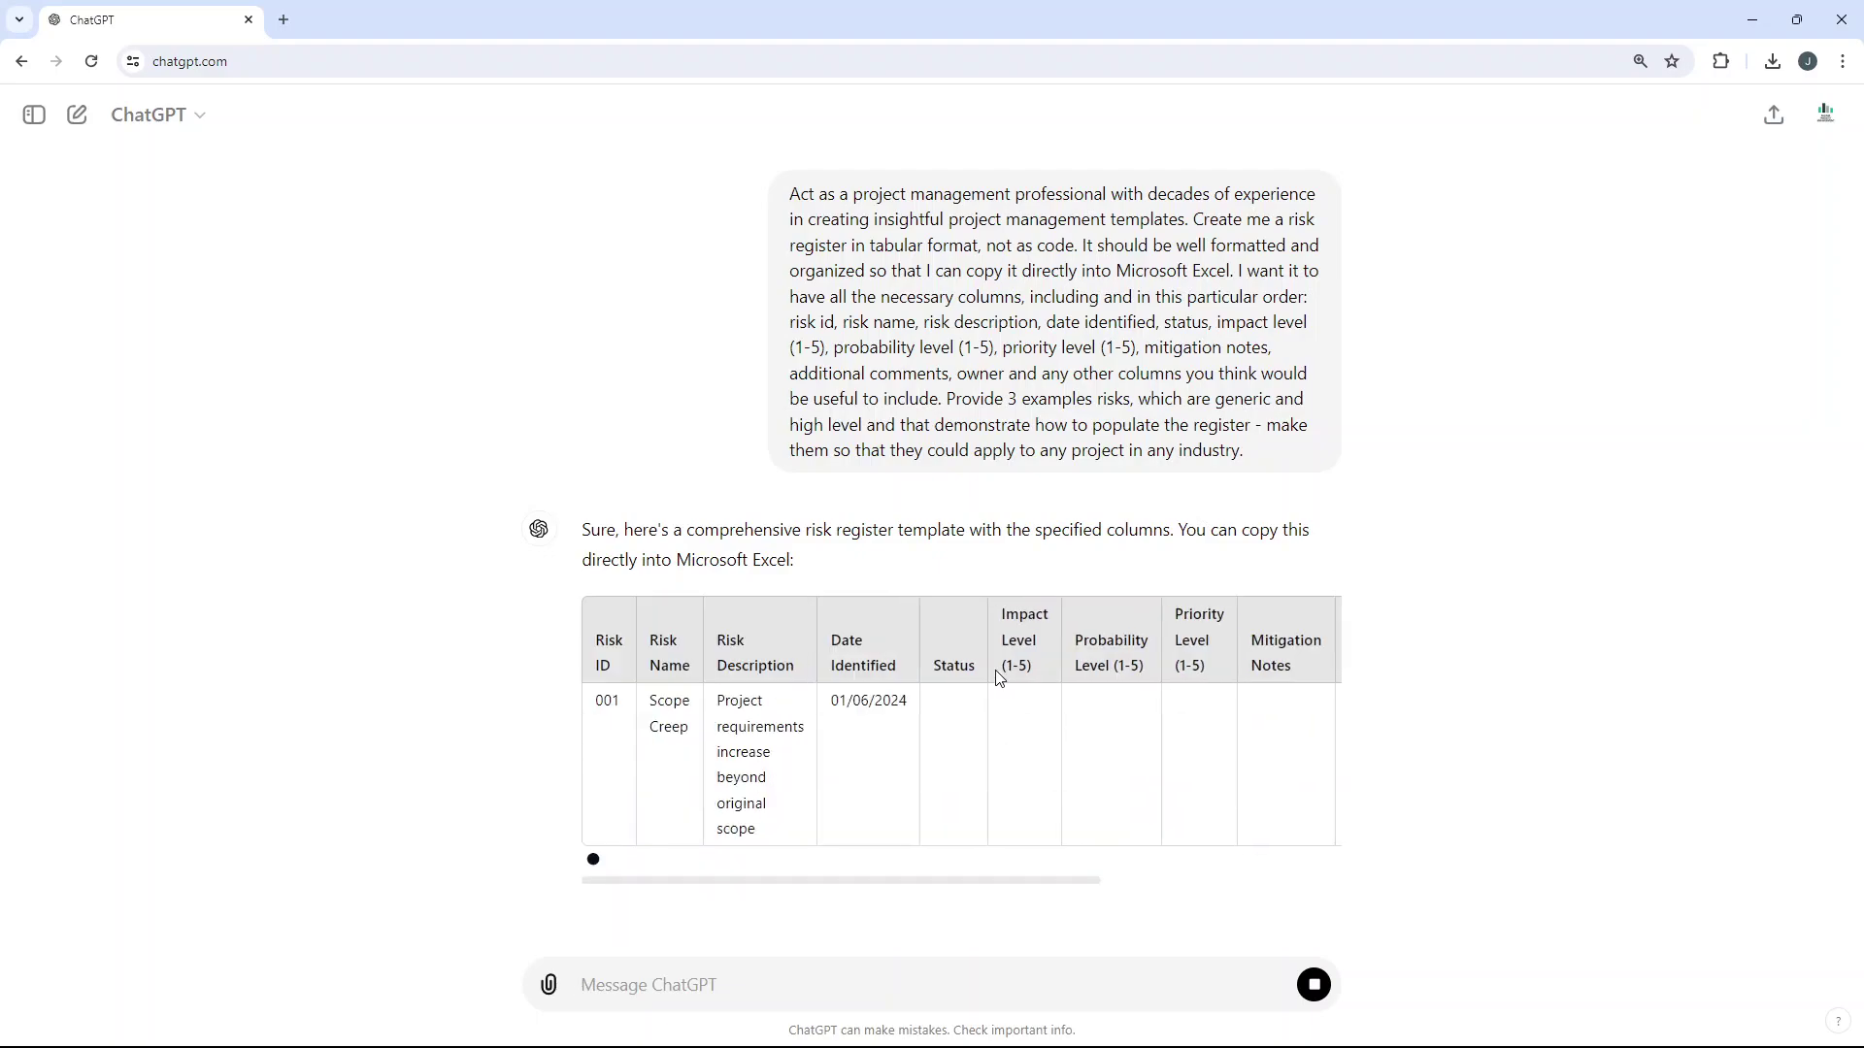
triple_click(977, 532)
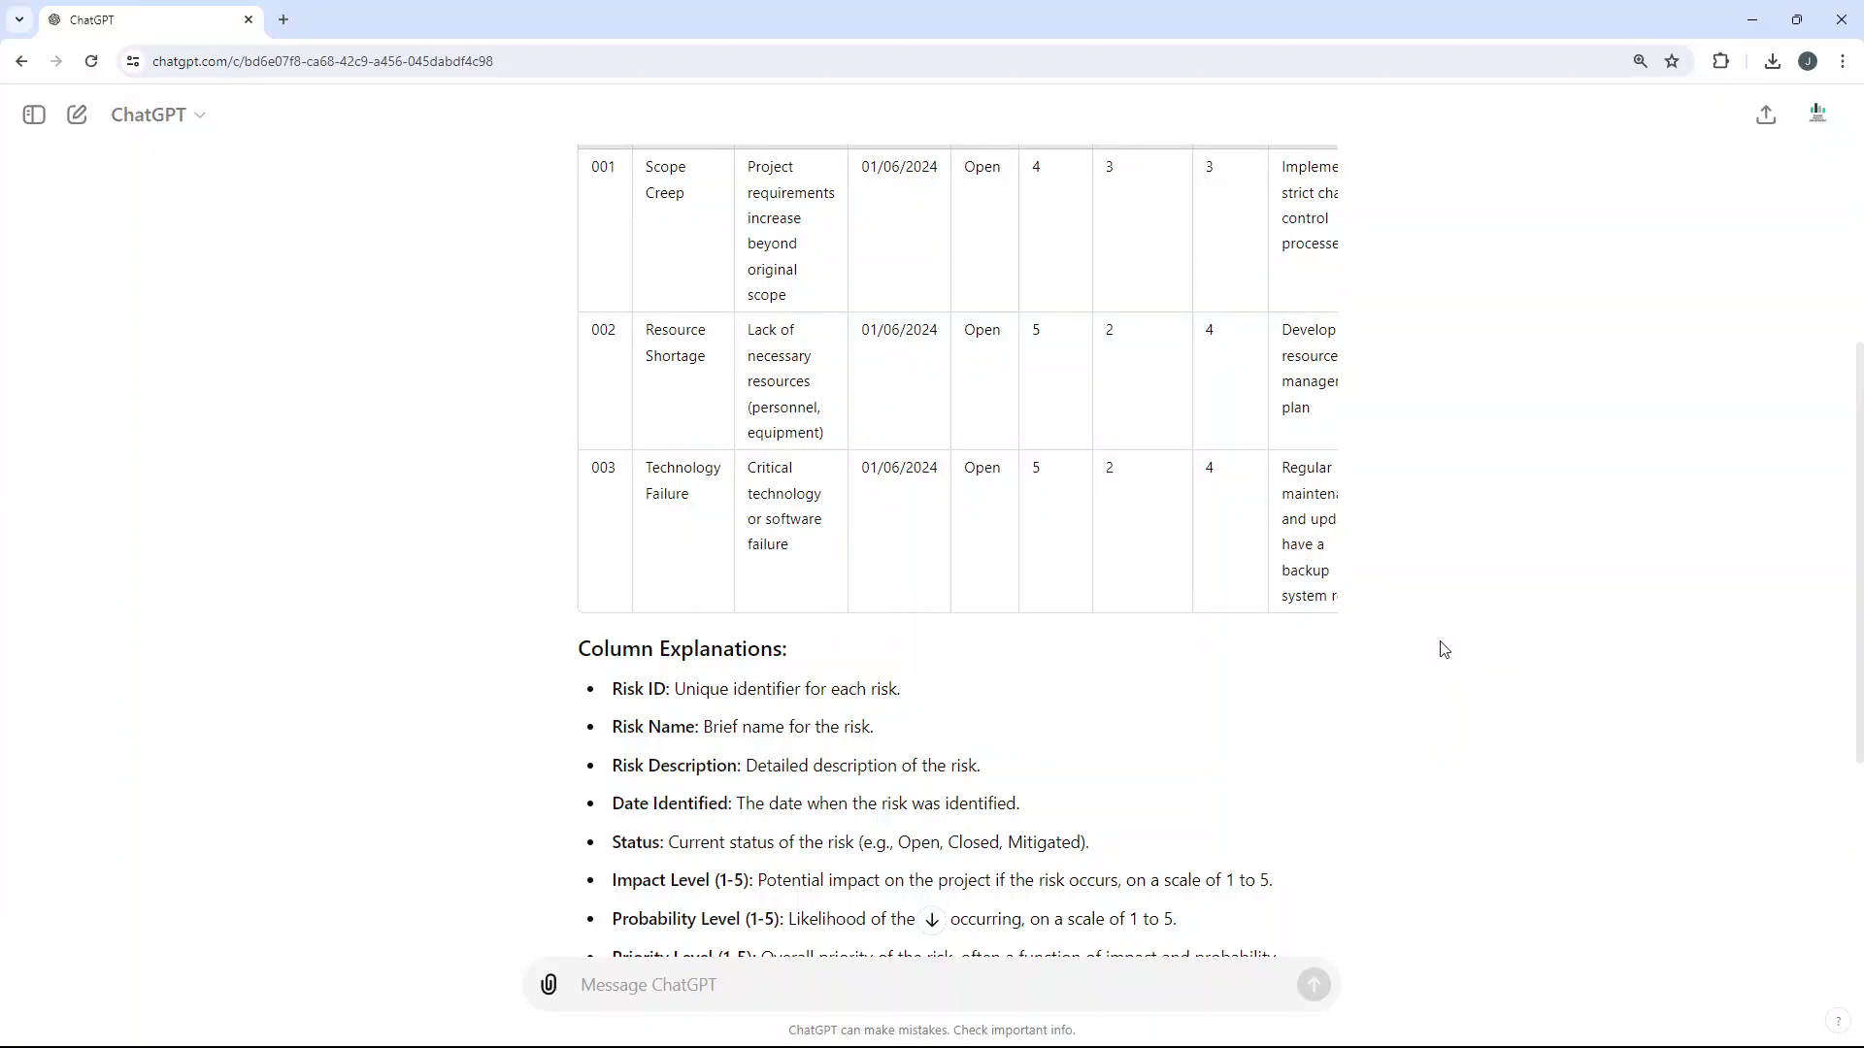
scroll(825, 580, down, 2)
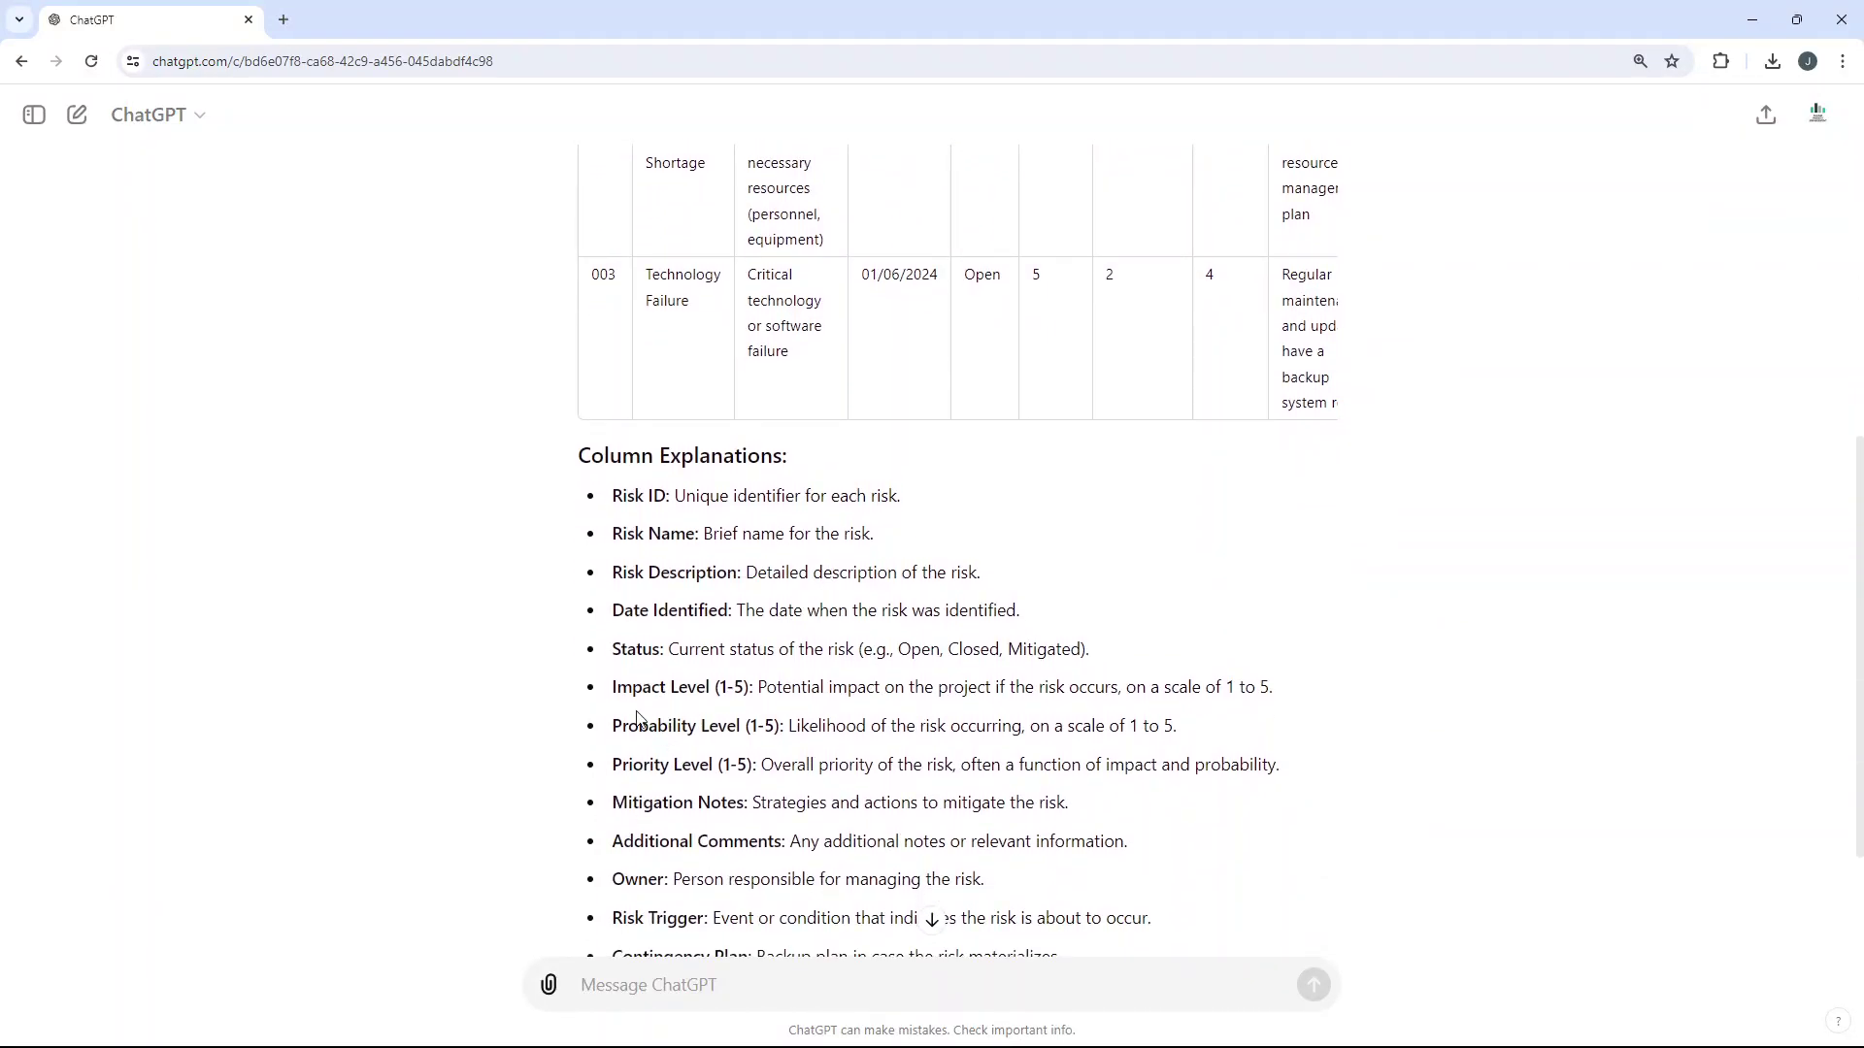
drag(615, 687, 1283, 691)
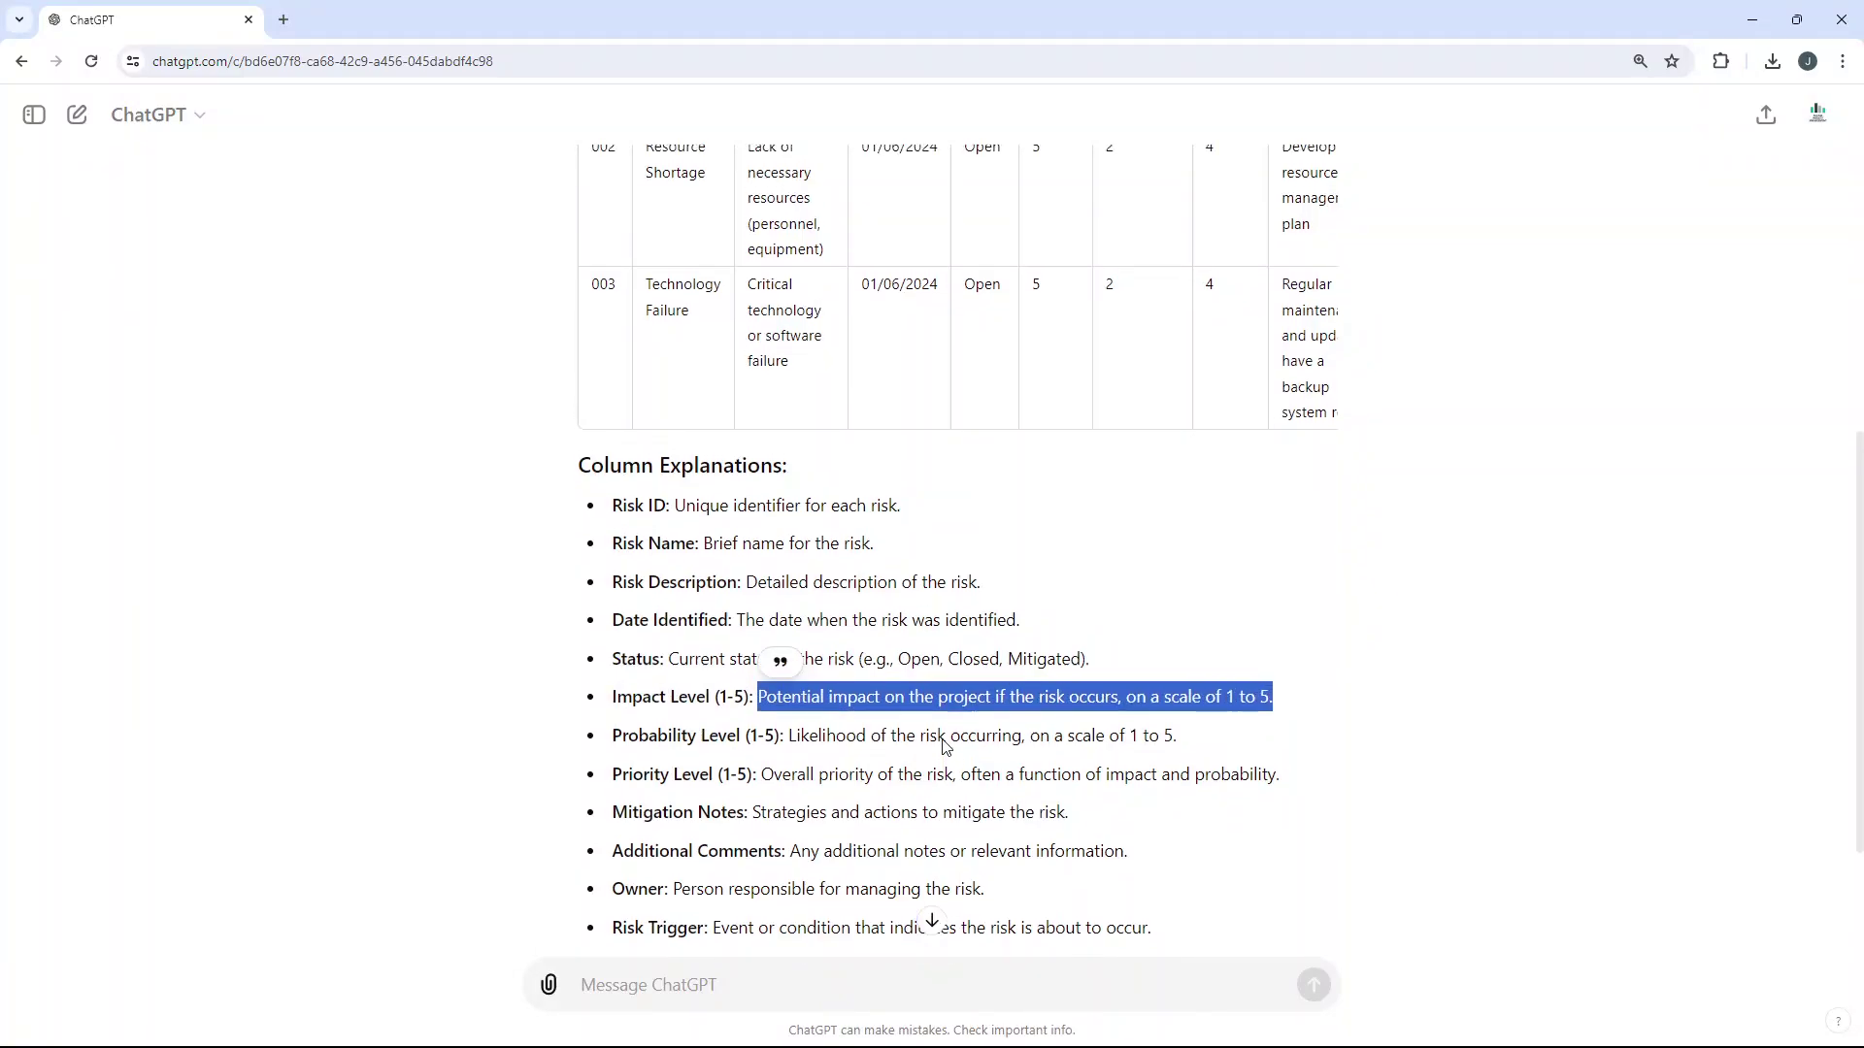
Copy the whole generated risk register table, from Risk ID through the last Contingency Plan entry, and switch to Excel
scroll(604, 447, up, 3)
click(596, 199)
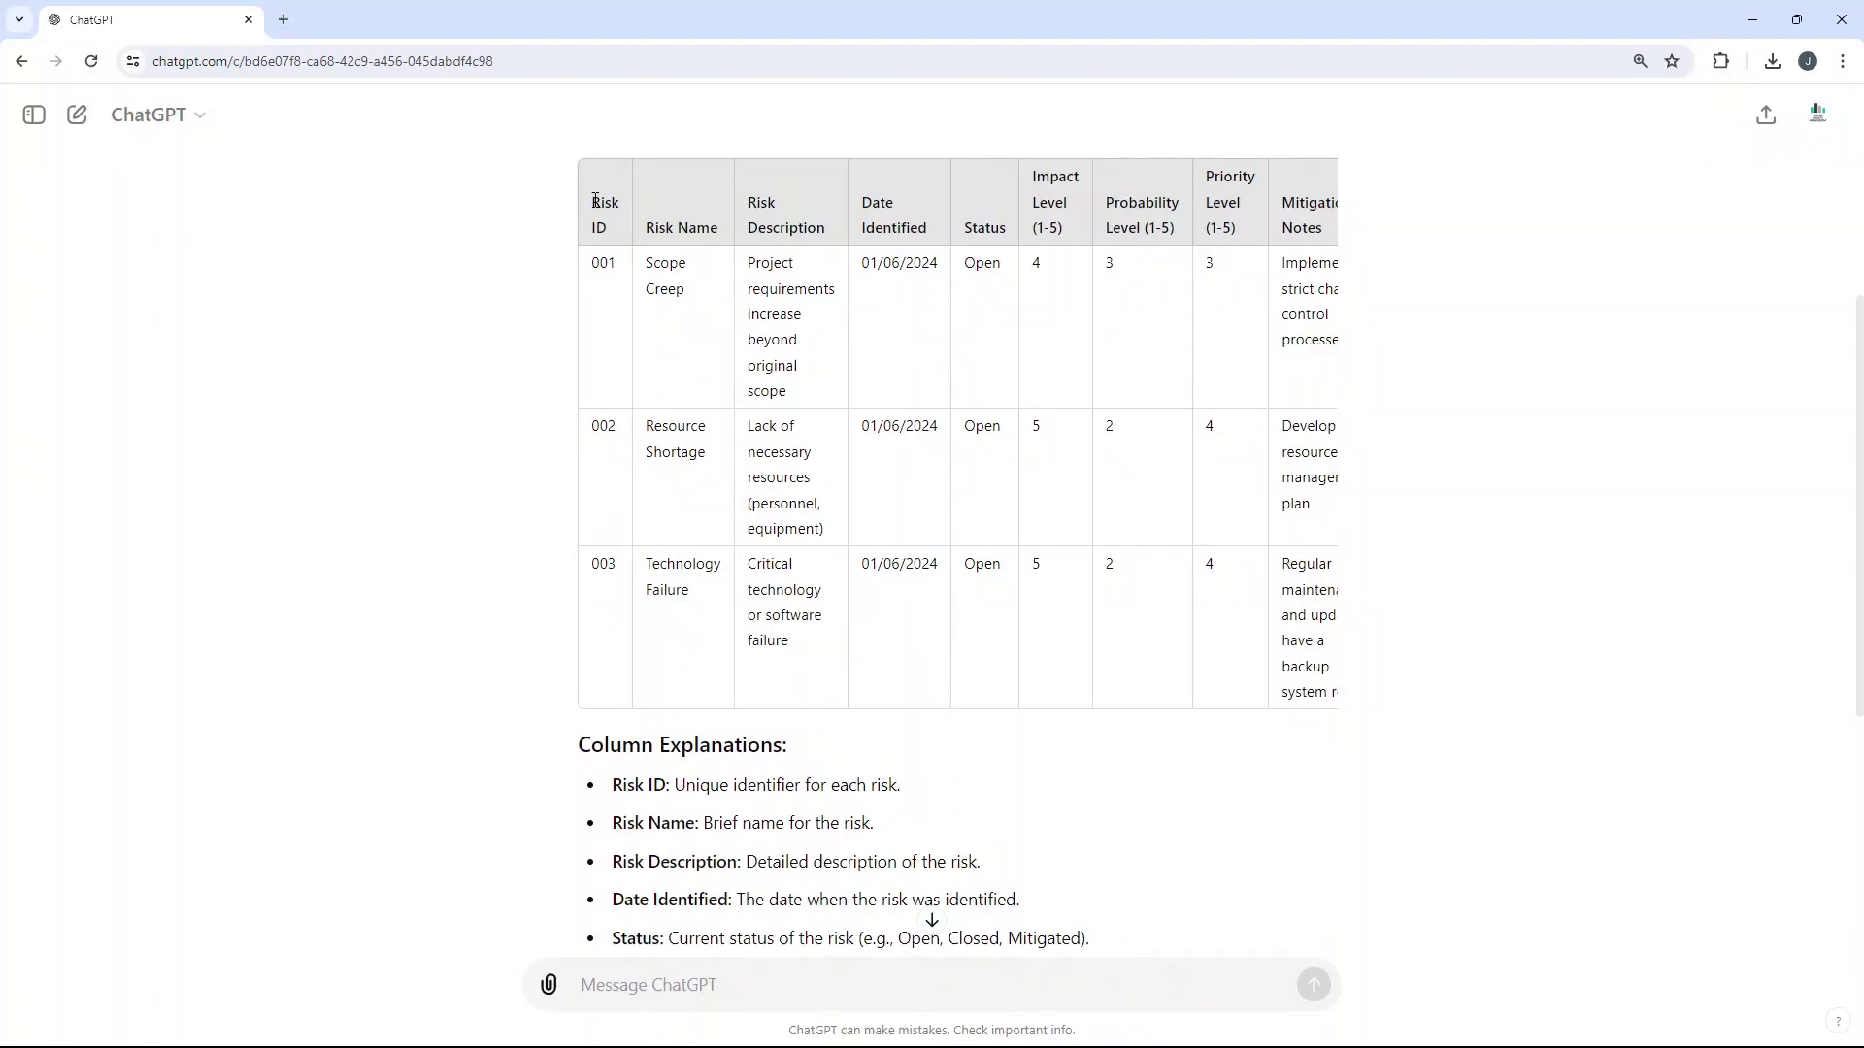
drag(596, 199, 1320, 670)
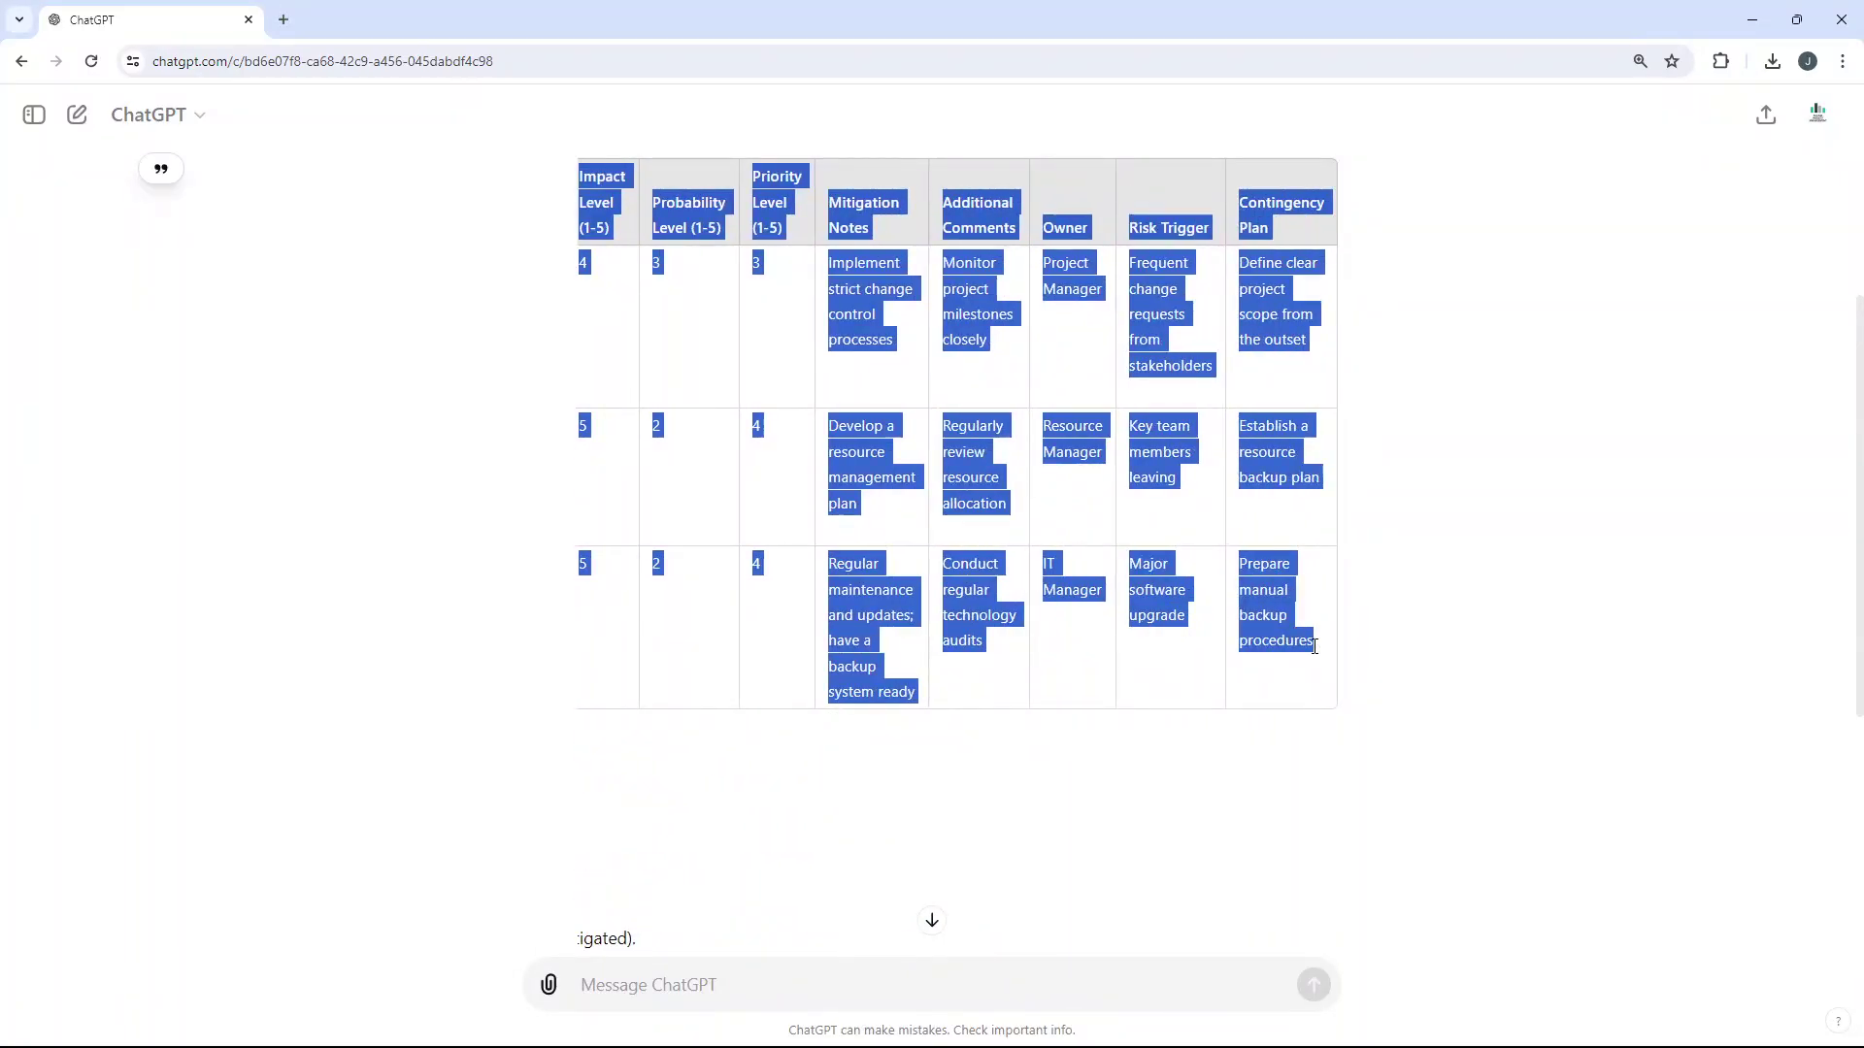
click(1038, 1040)
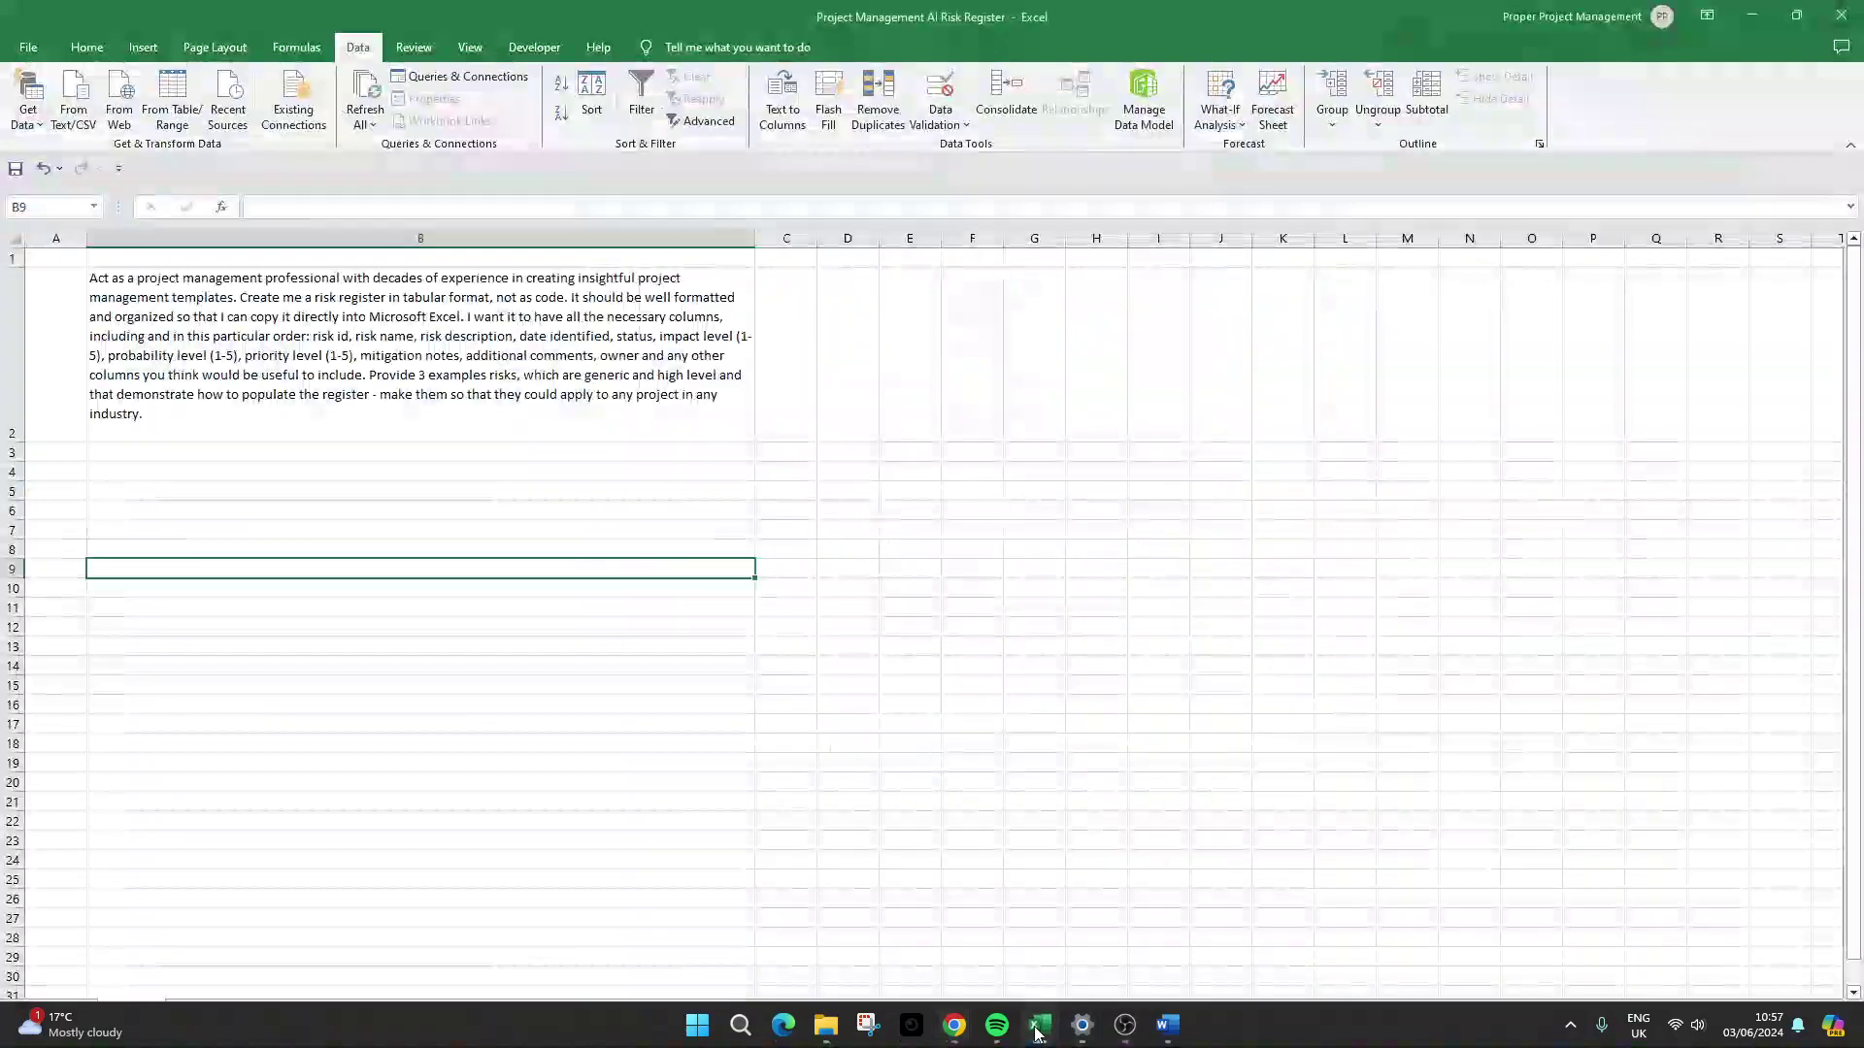
Paste the copied table into the How To sheet starting at cell B2, matching the destination formatting
click(299, 1011)
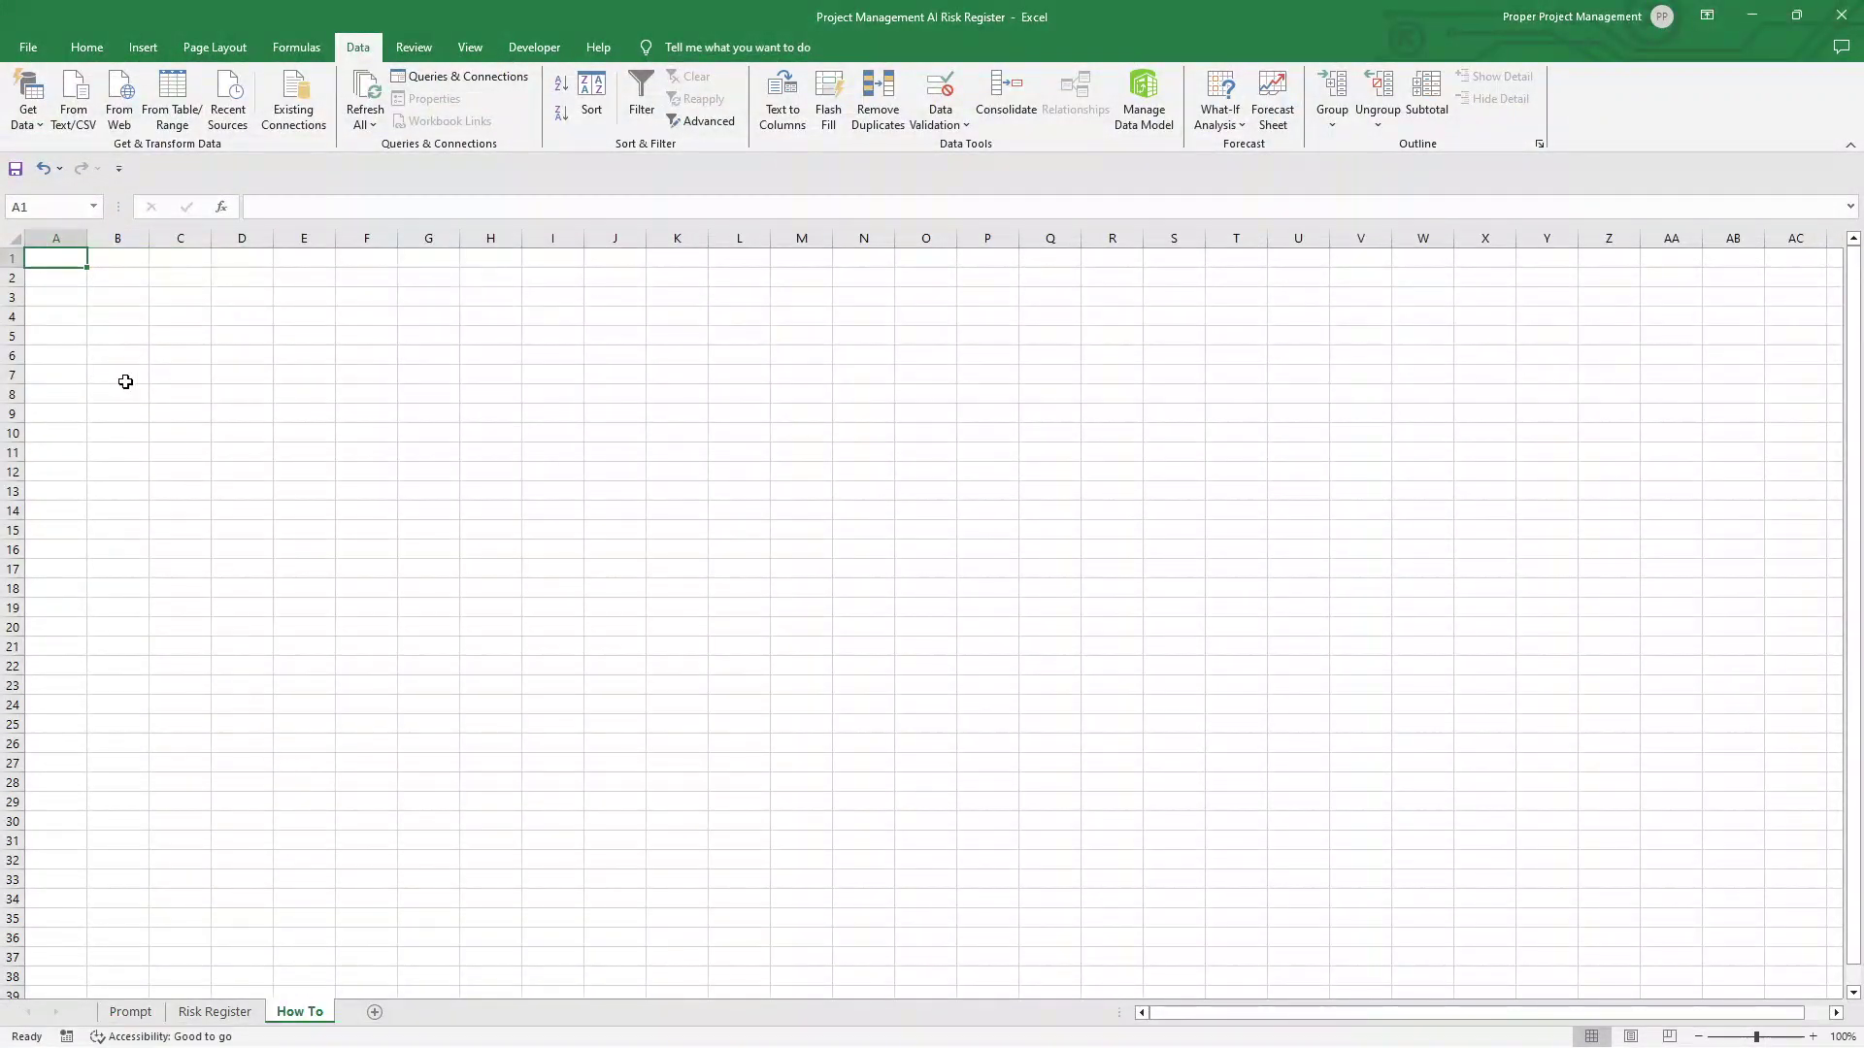
click(109, 278)
click(86, 47)
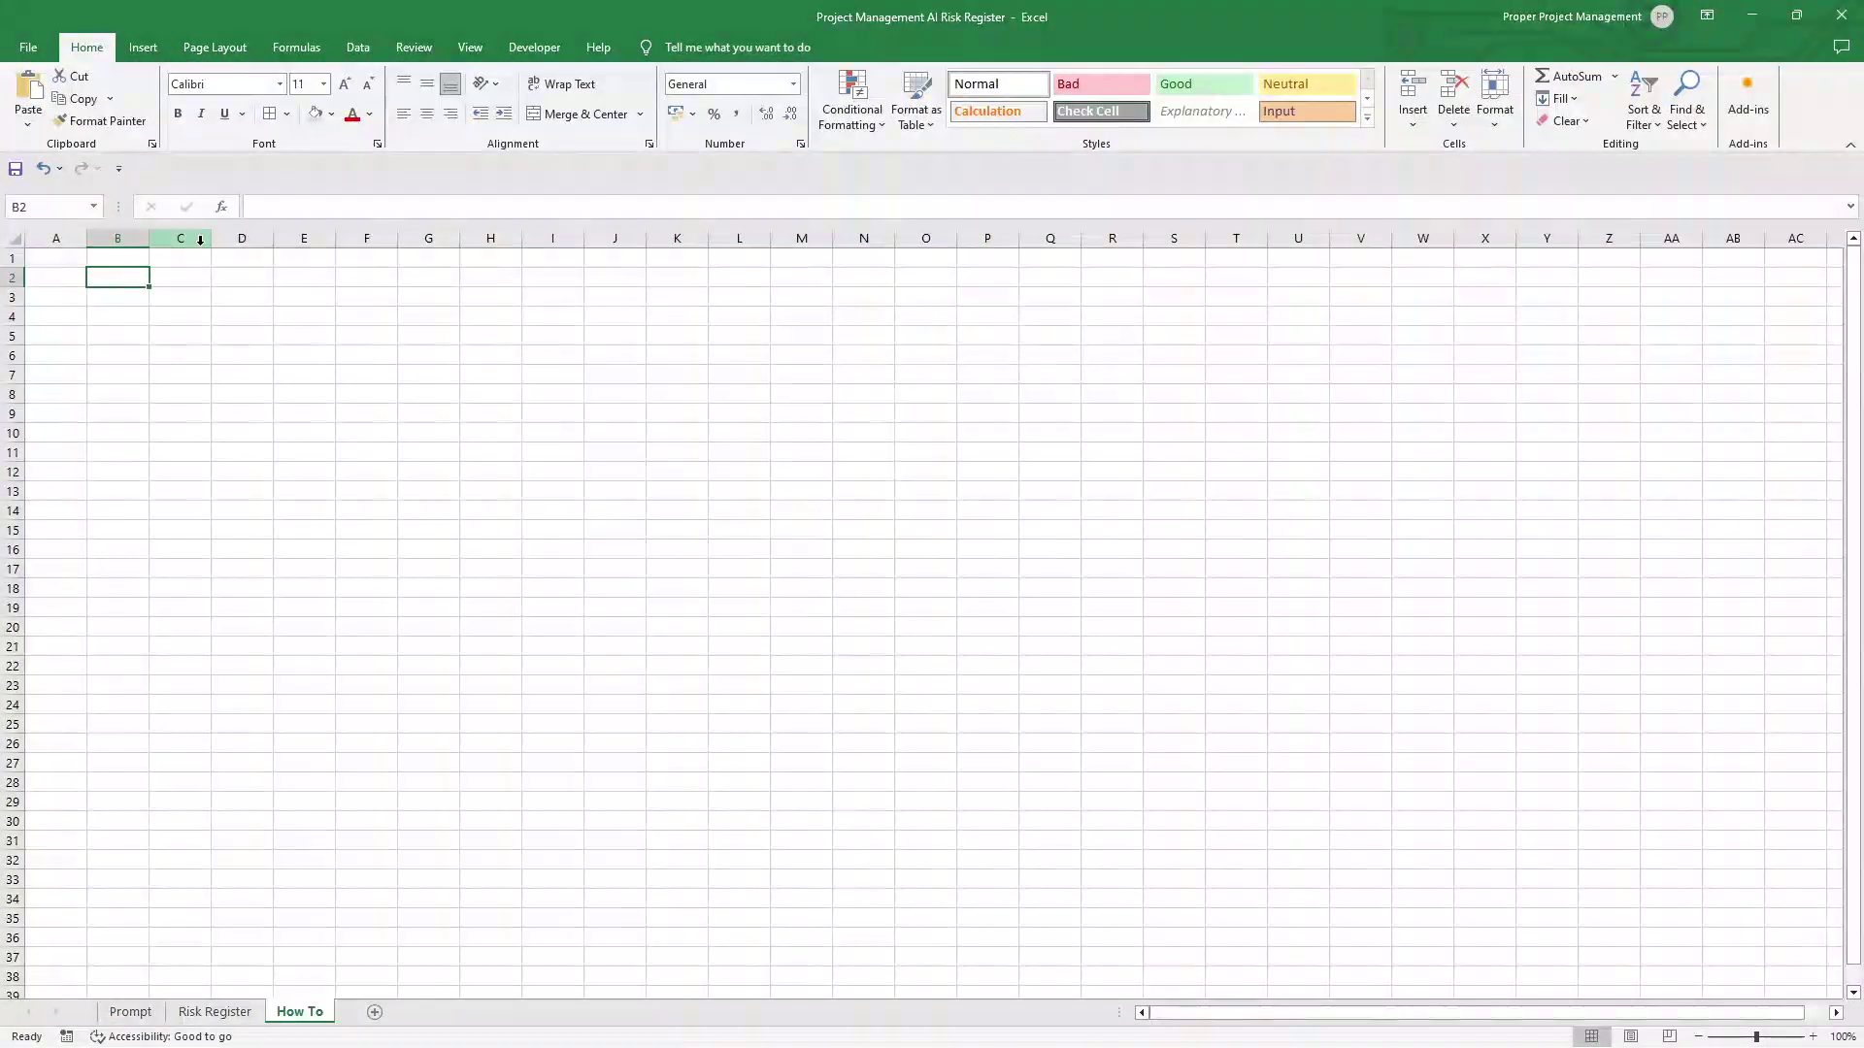
click(28, 125)
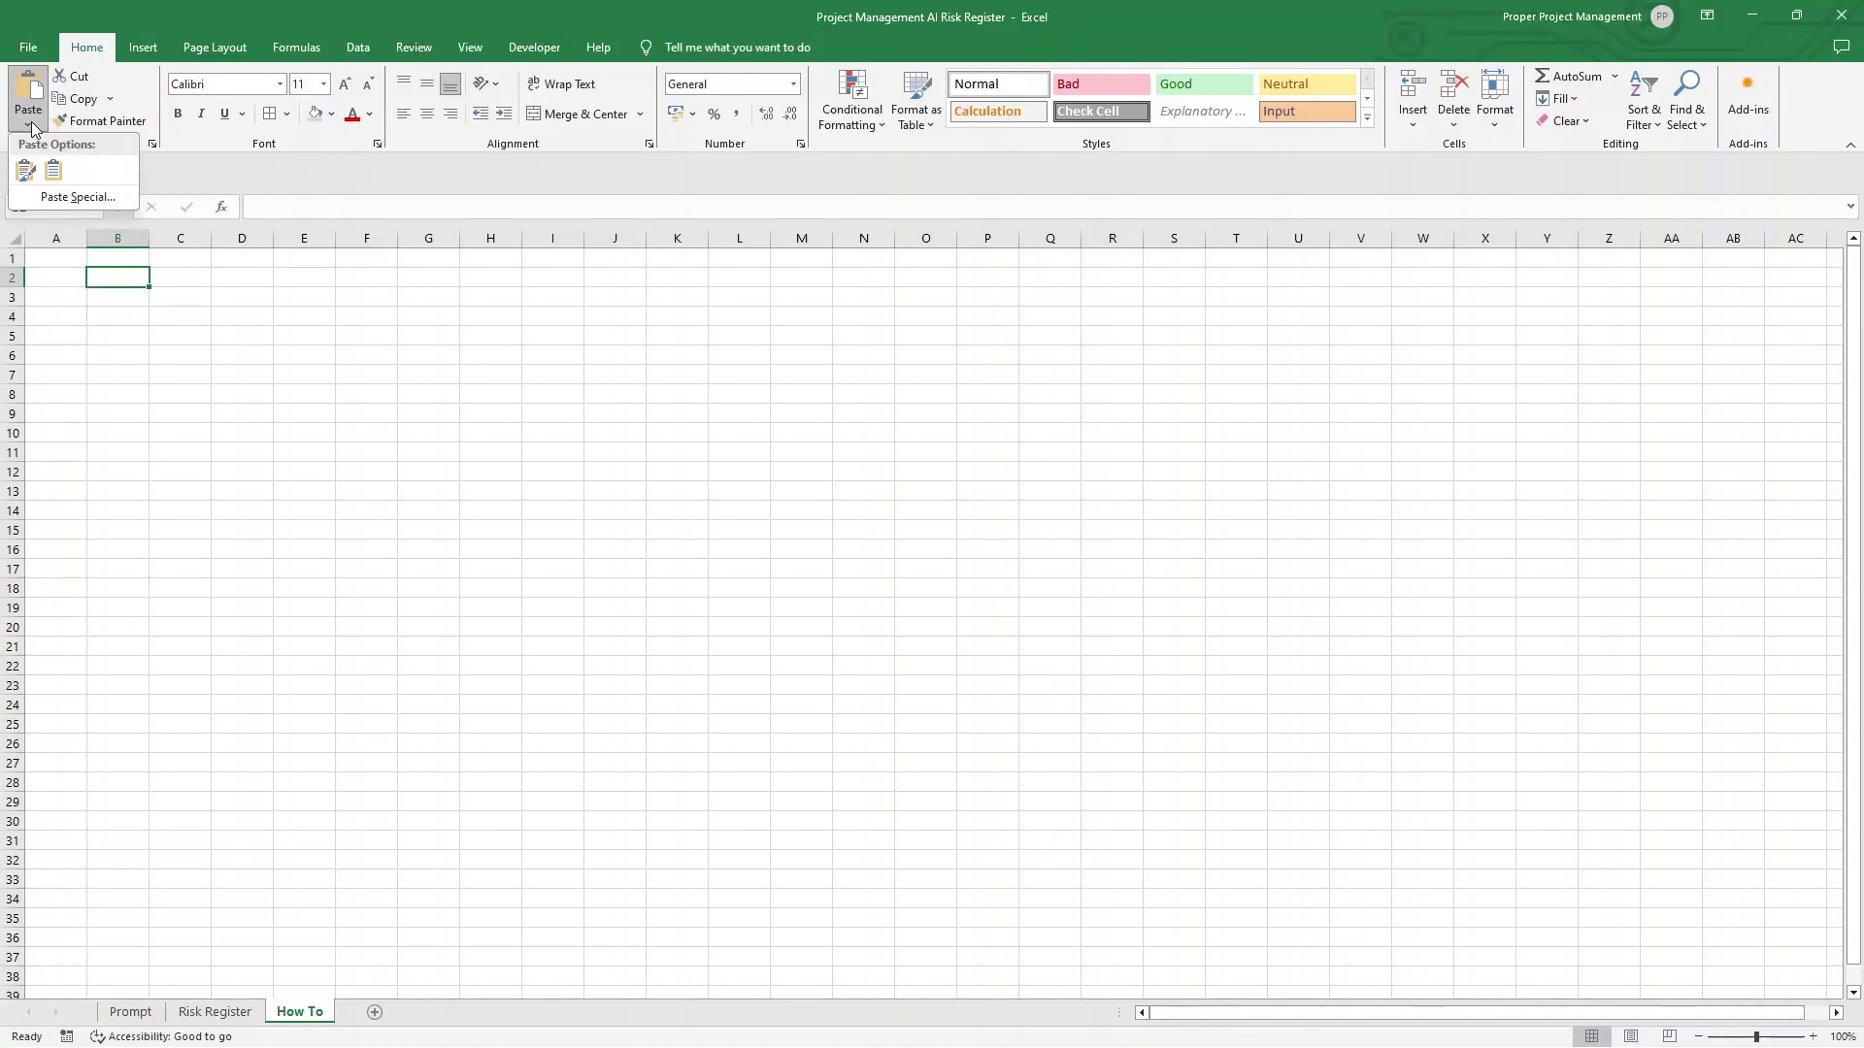
click(54, 173)
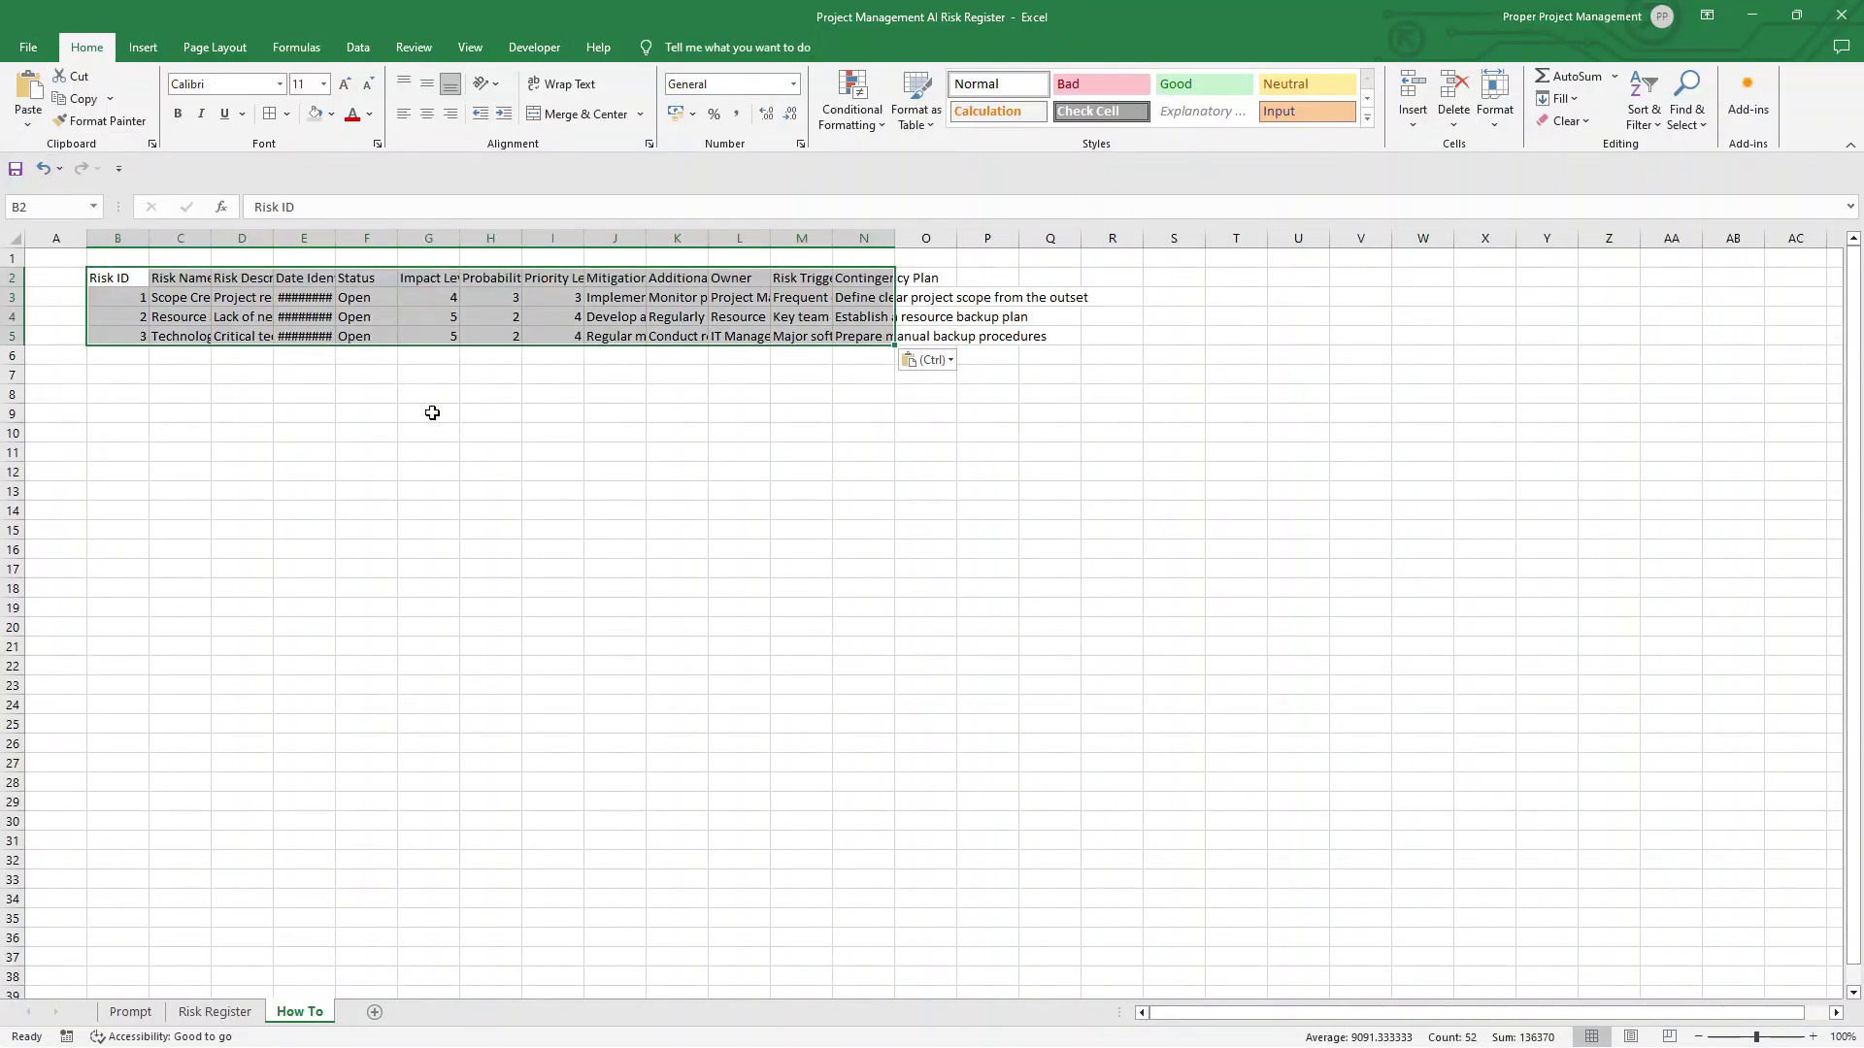
Apply all borders to the pasted table and set the font of the entire How To sheet to Aptos
click(269, 115)
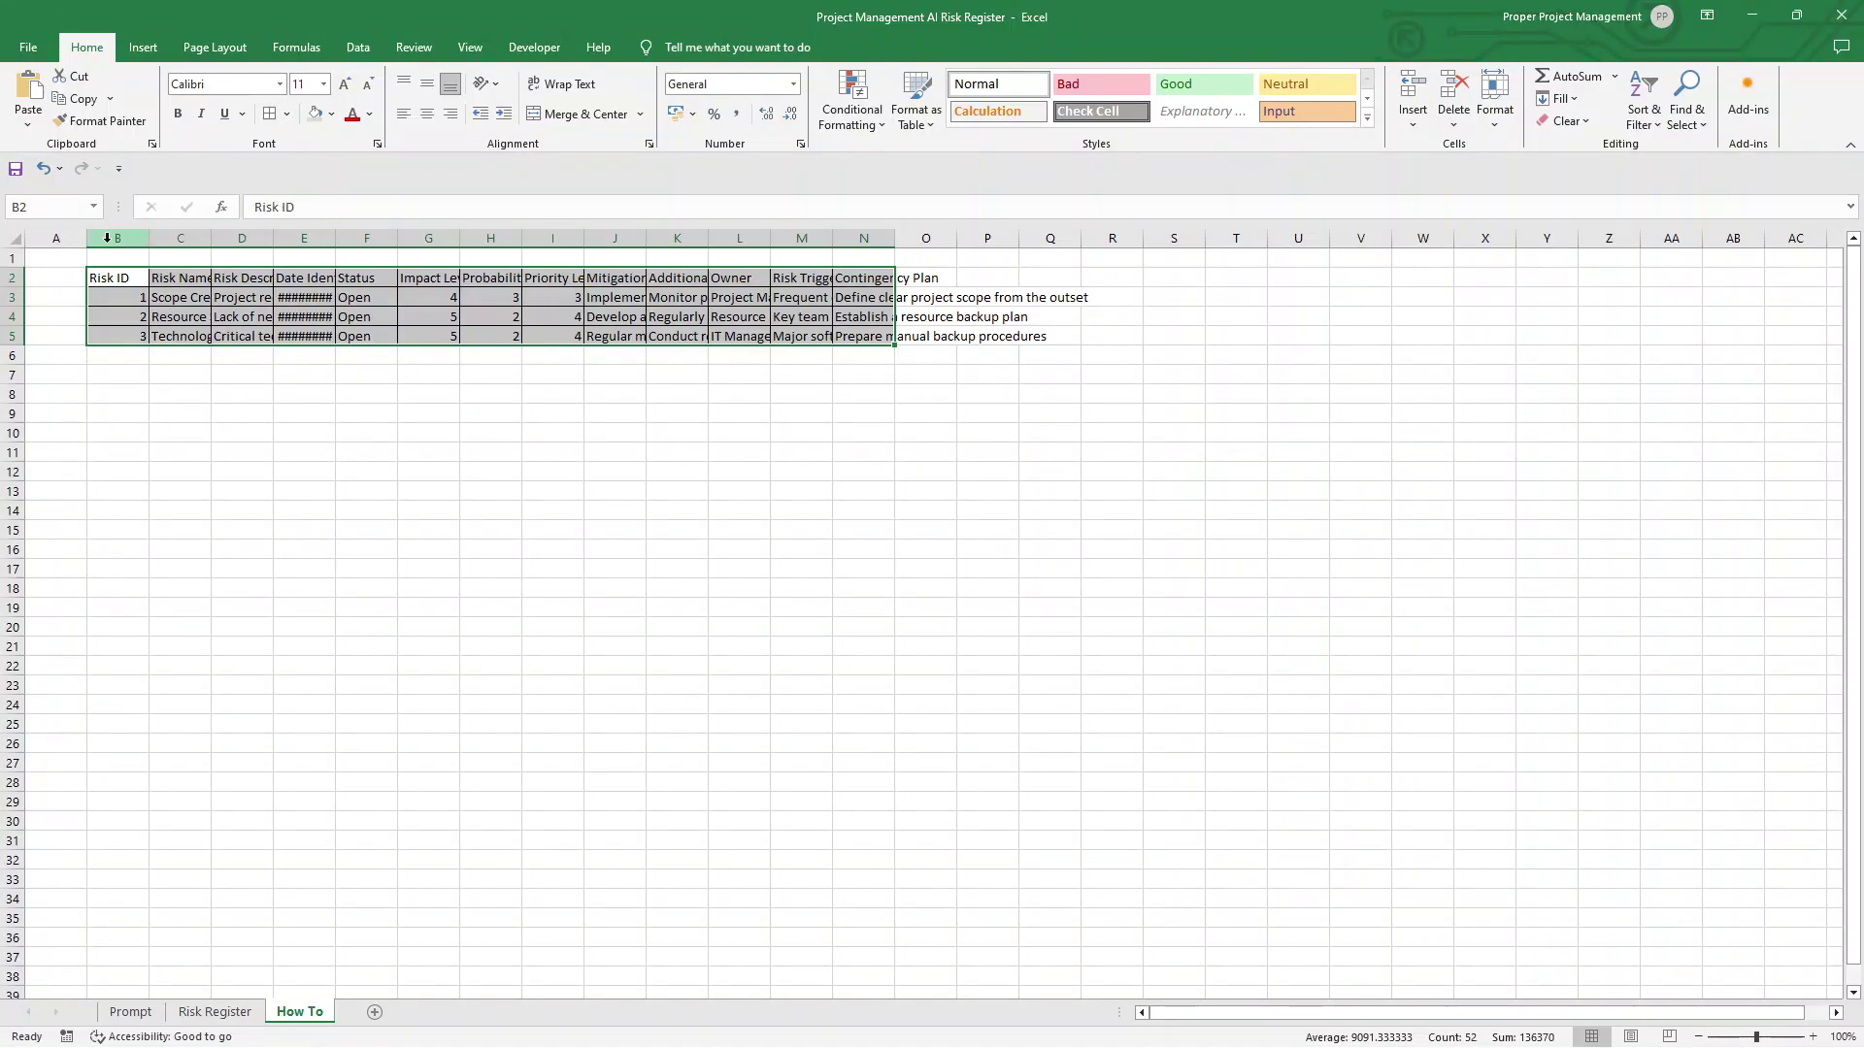
click(13, 238)
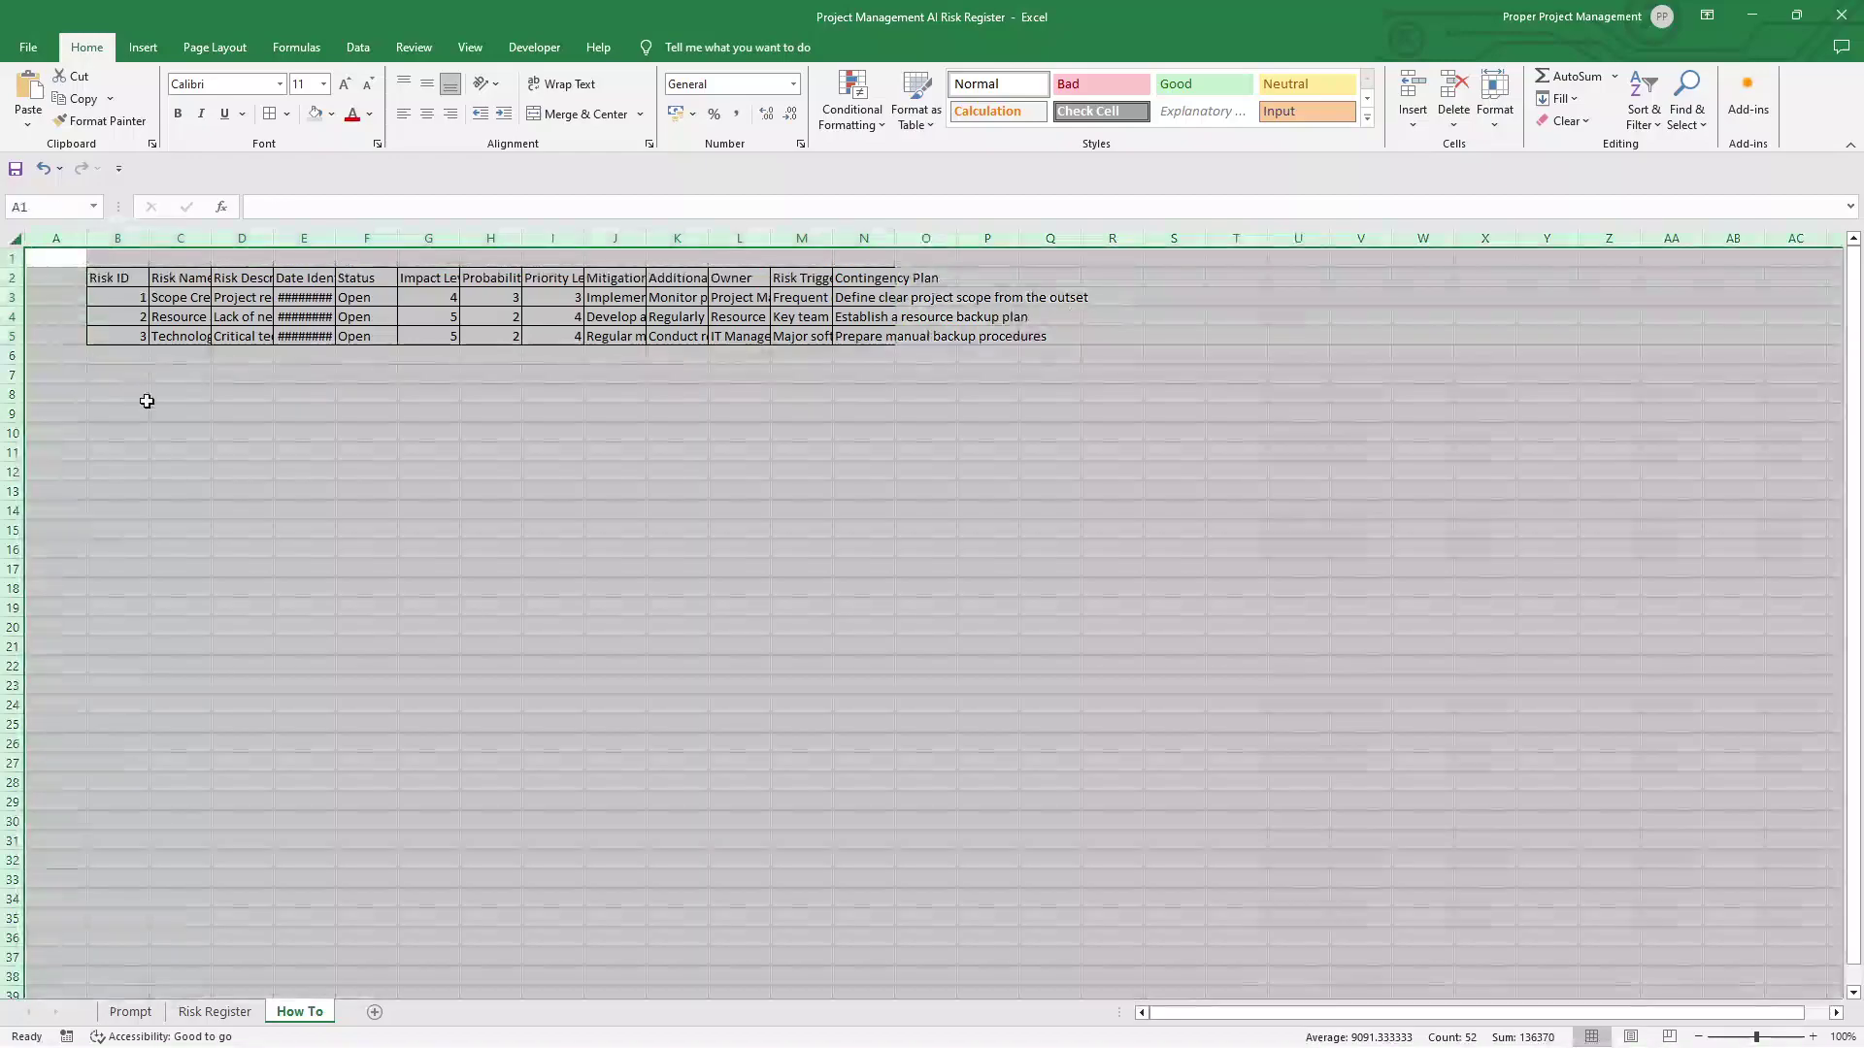
click(279, 85)
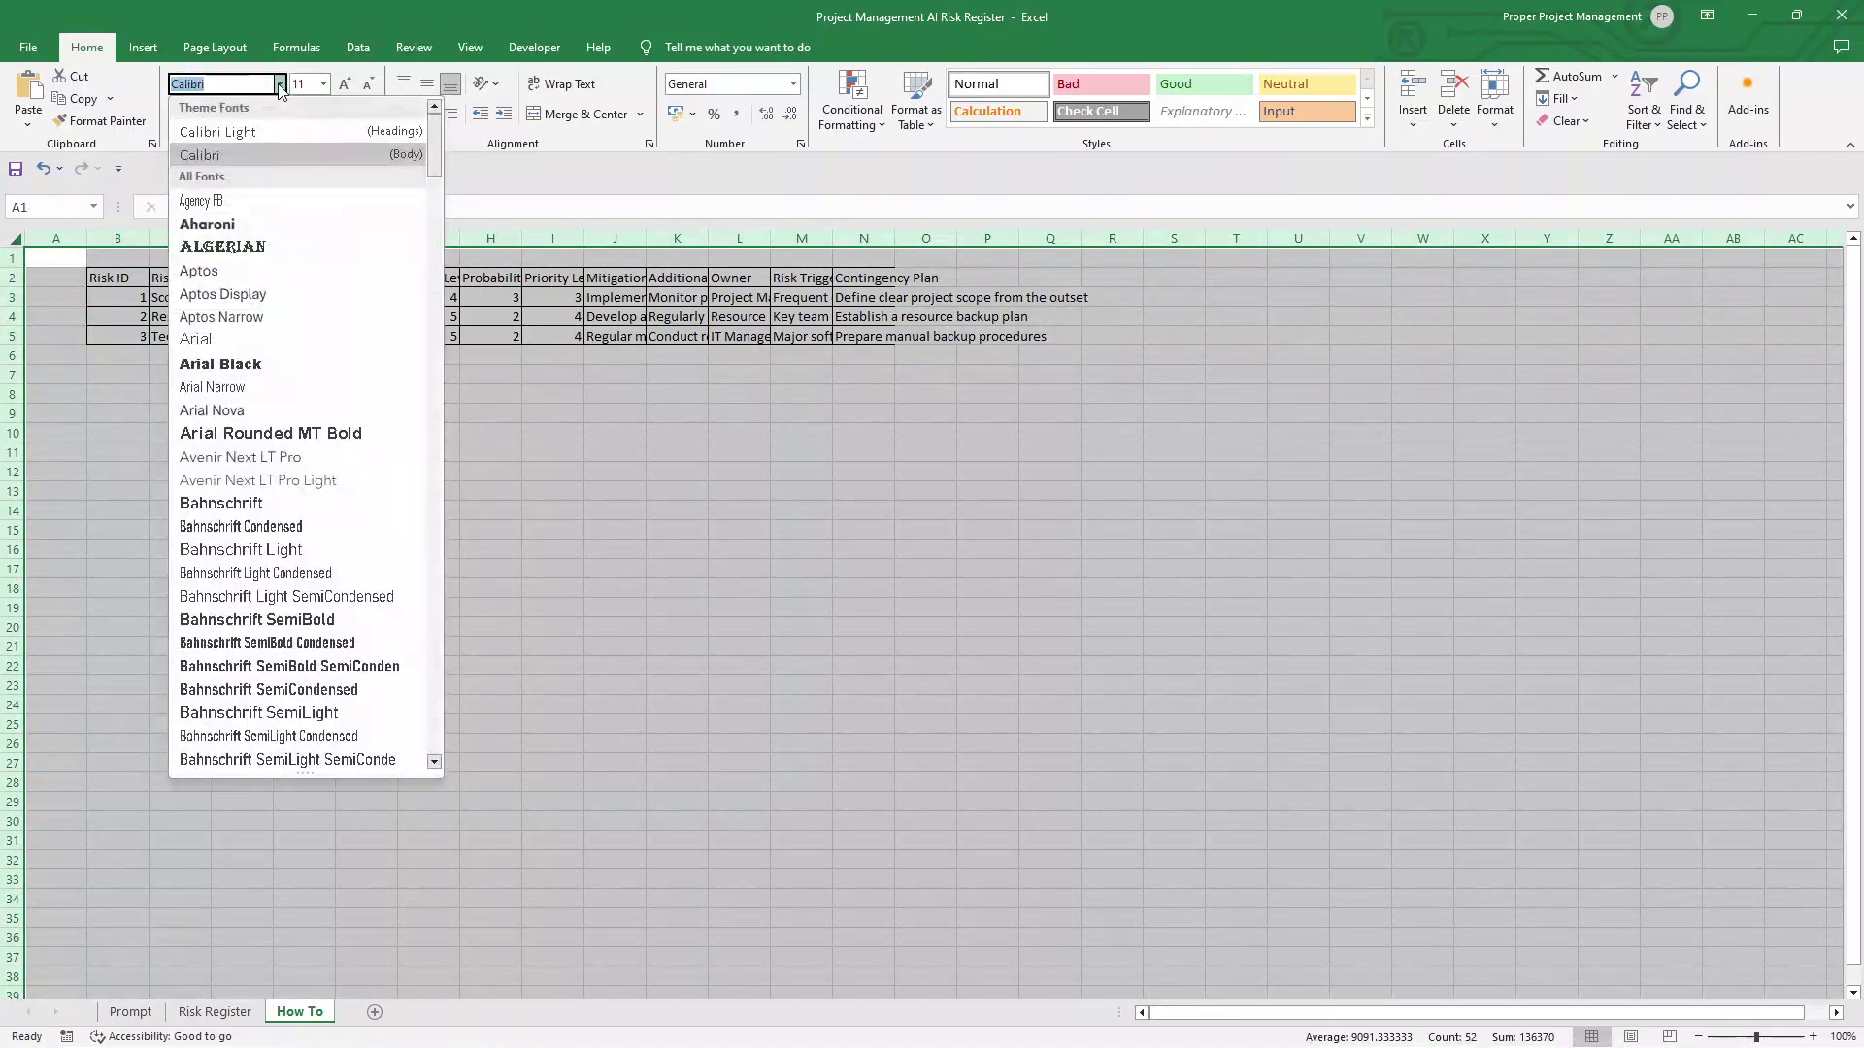
click(253, 270)
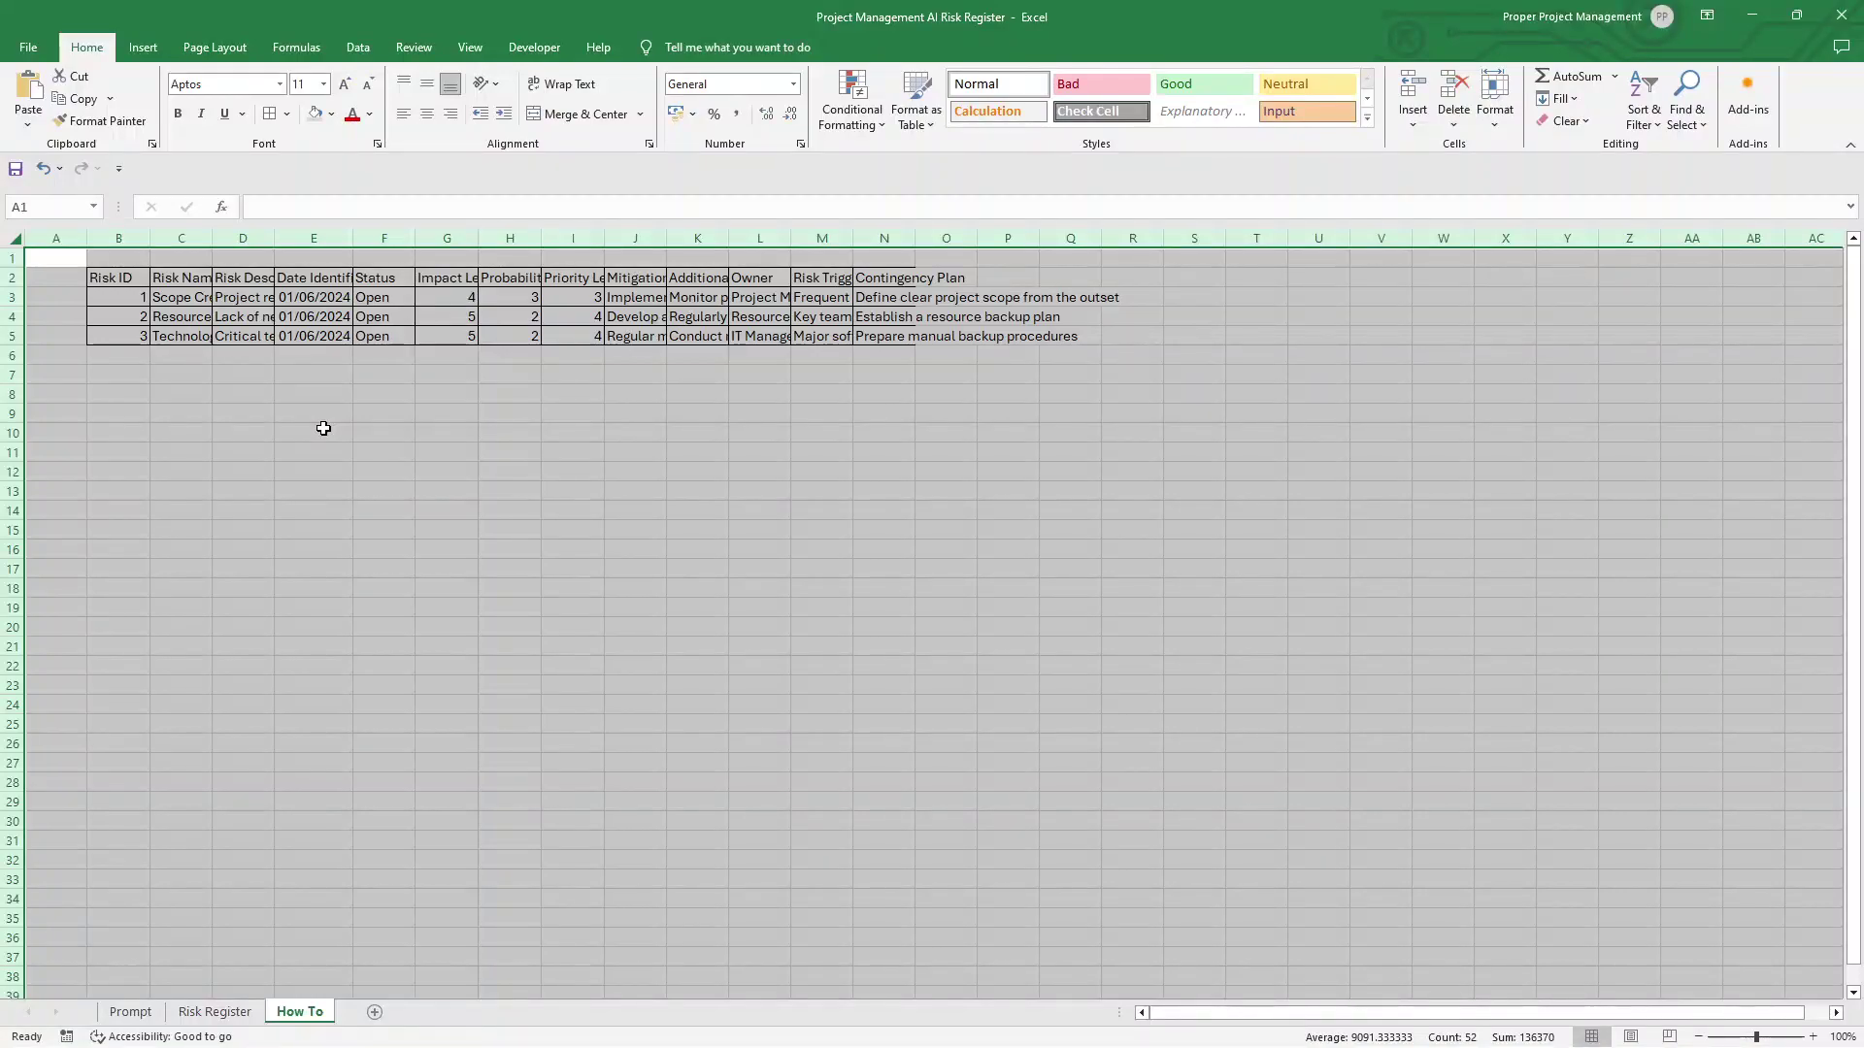
Make the table's header row, B2 through N2, bold
drag(116, 278, 888, 279)
click(177, 114)
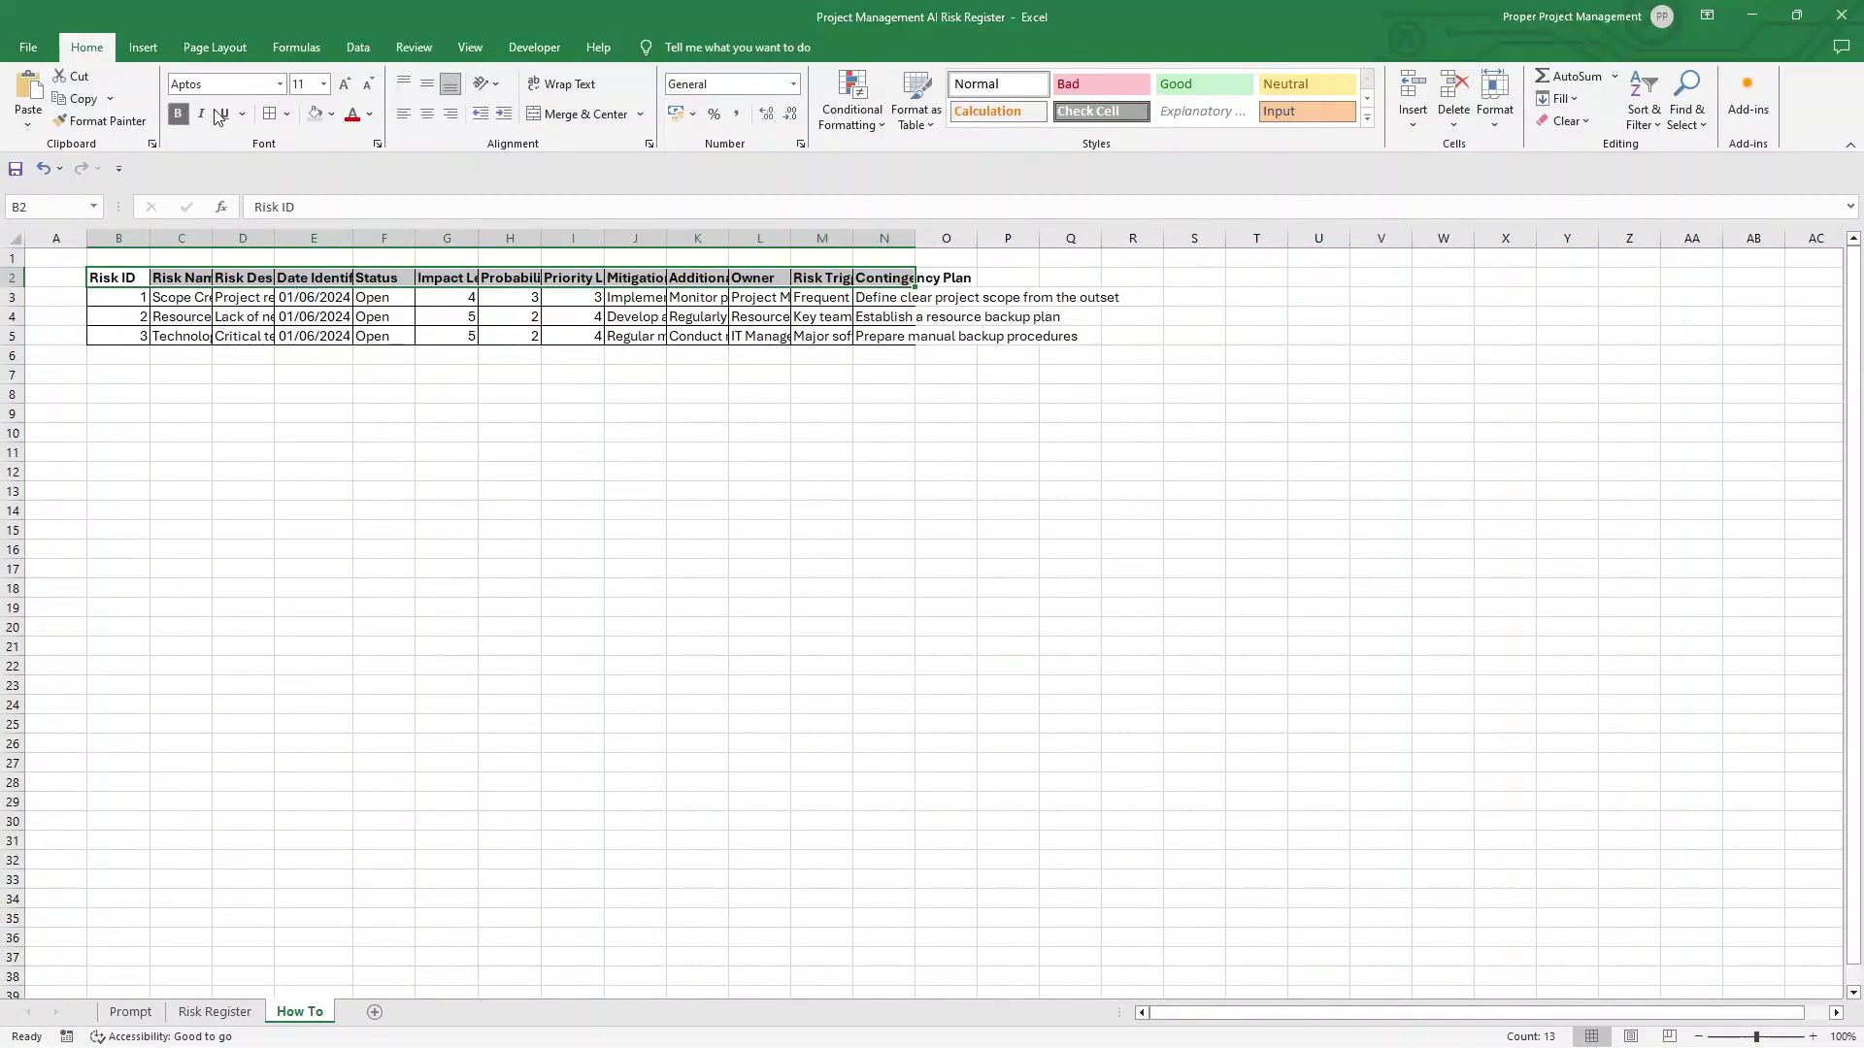
Fill the header row, B2 through N2, with light grey
click(332, 115)
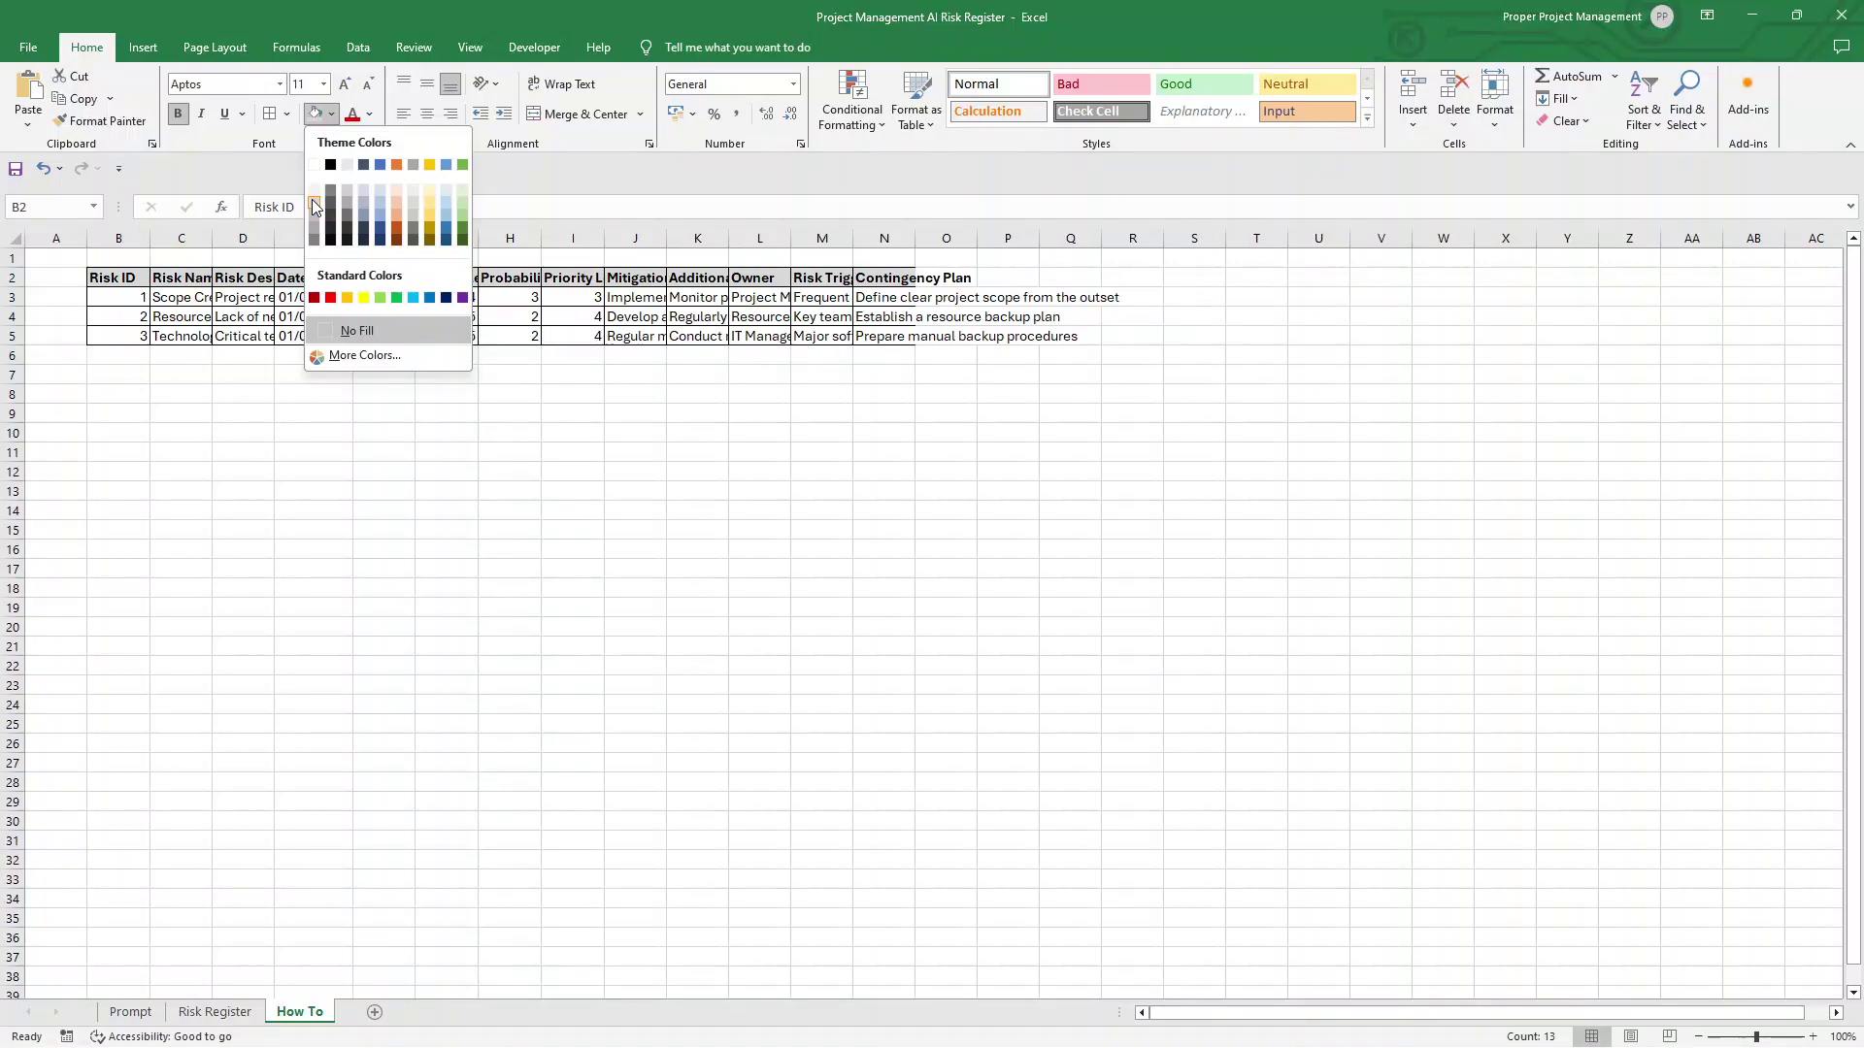
click(313, 206)
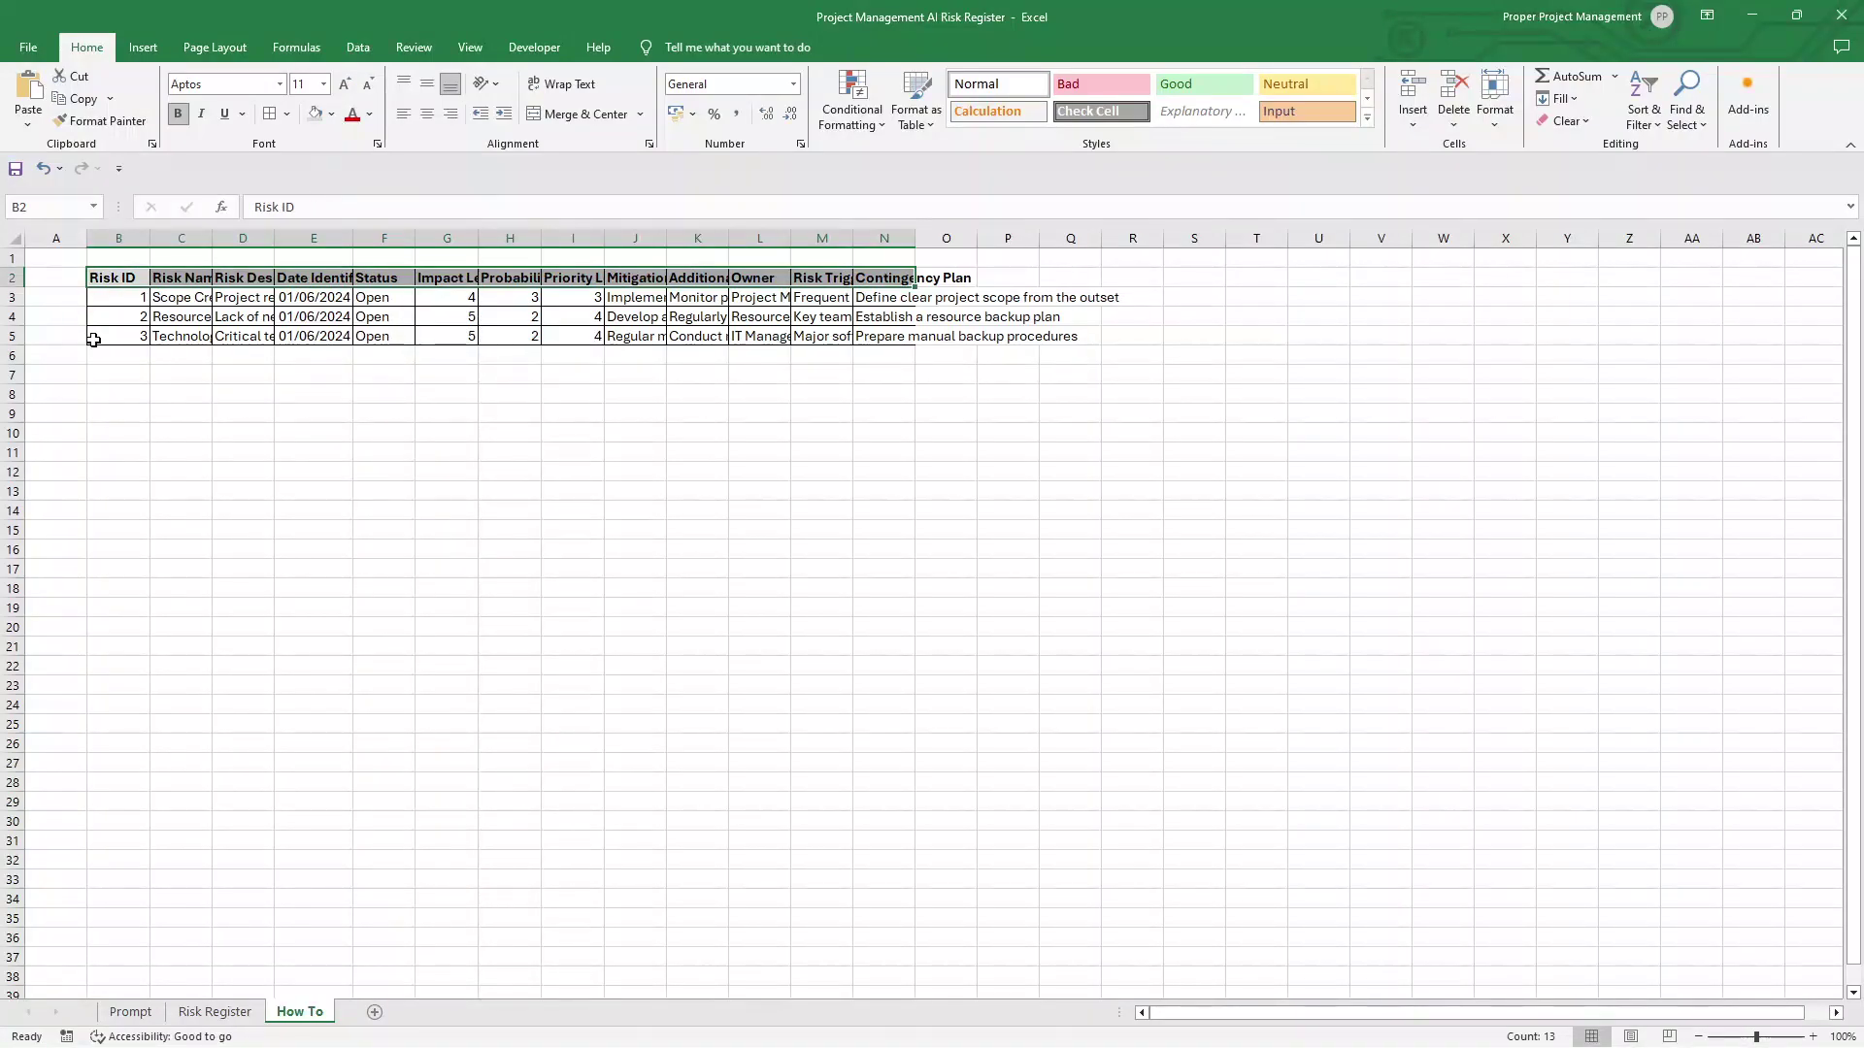
drag(181, 393, 181, 375)
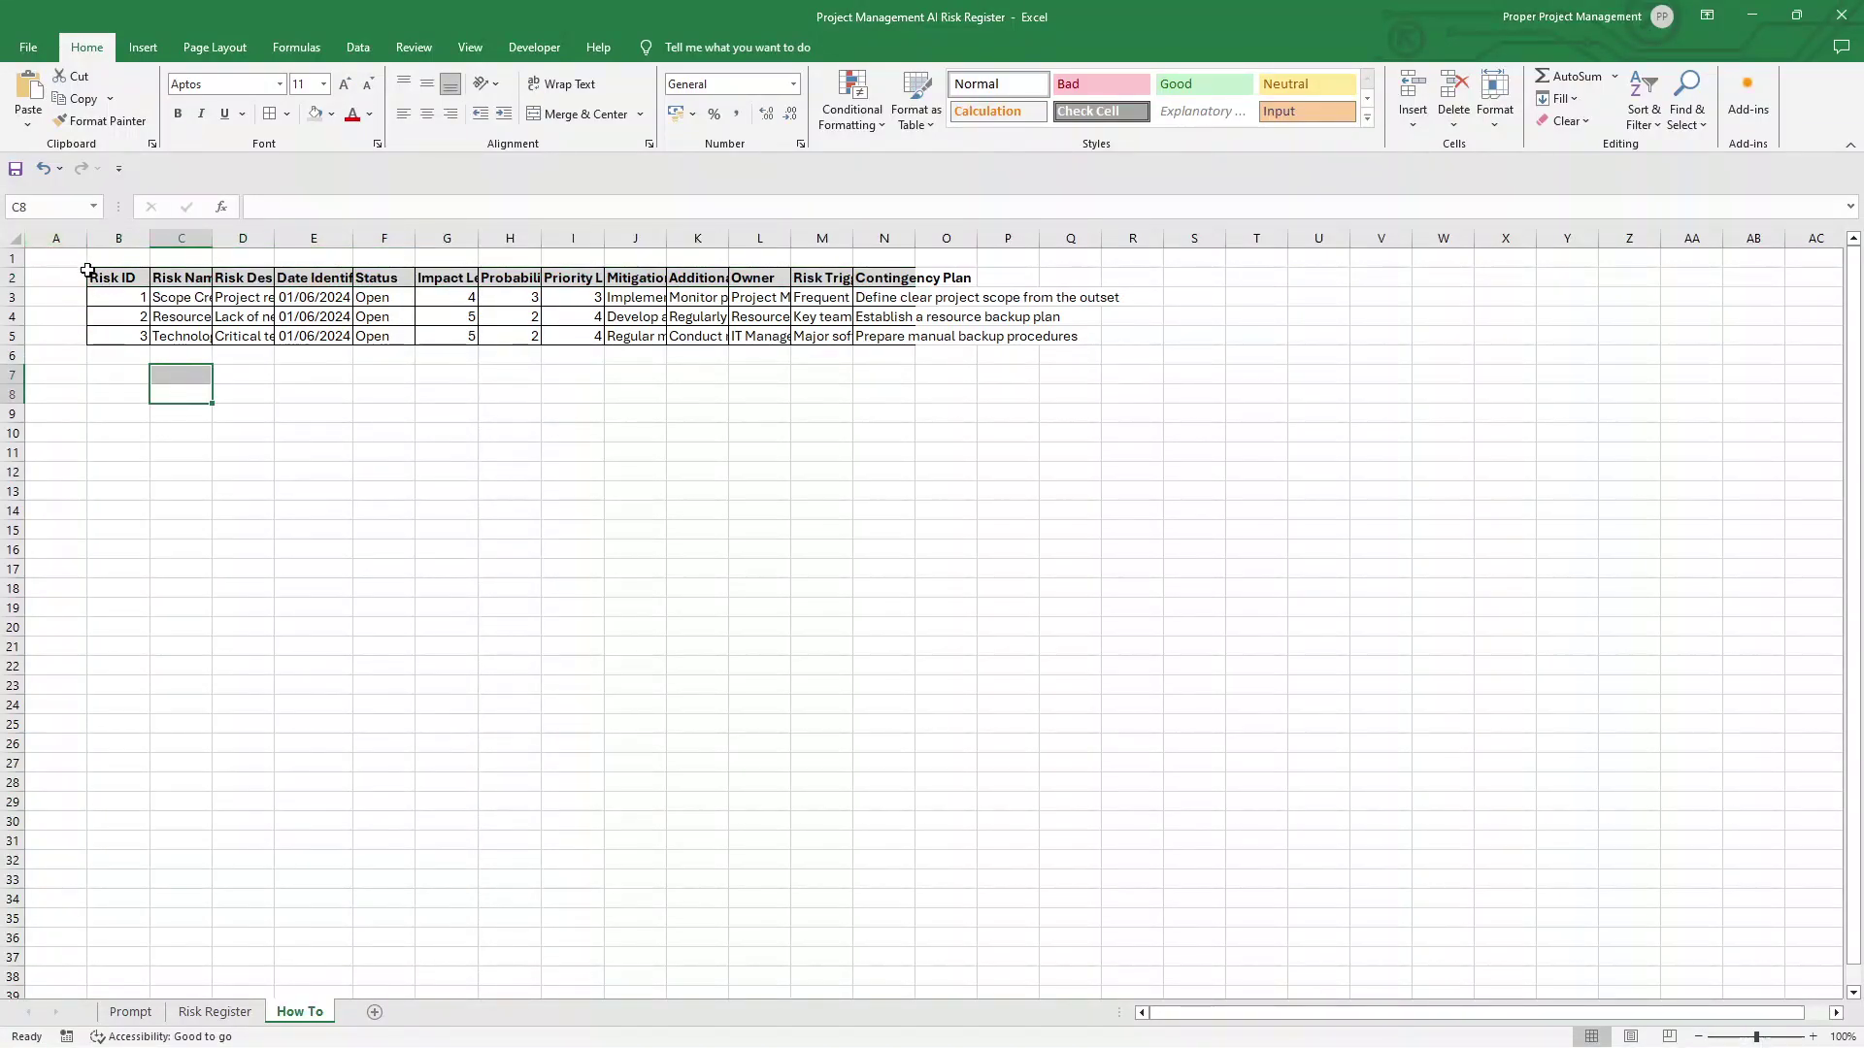
Increase the font size of the header row, B2 through N2, to 14
drag(93, 277, 909, 278)
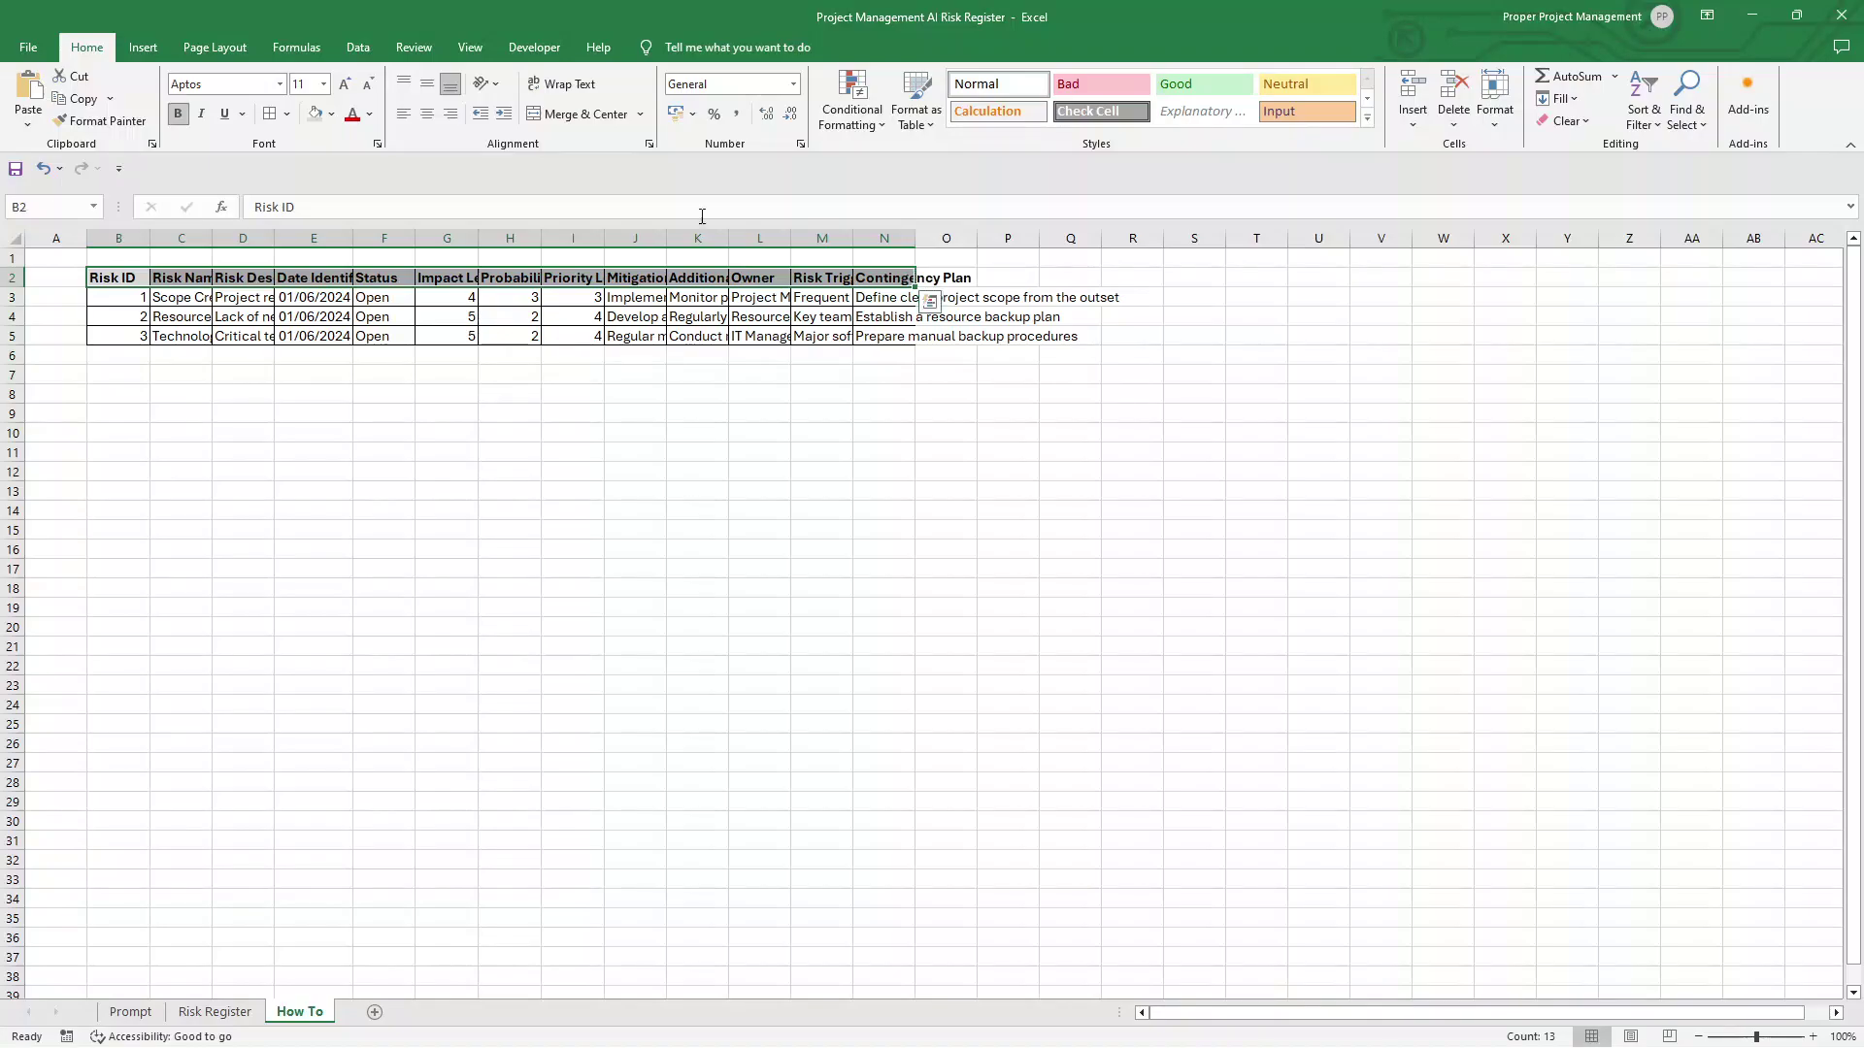
click(343, 85)
click(343, 85)
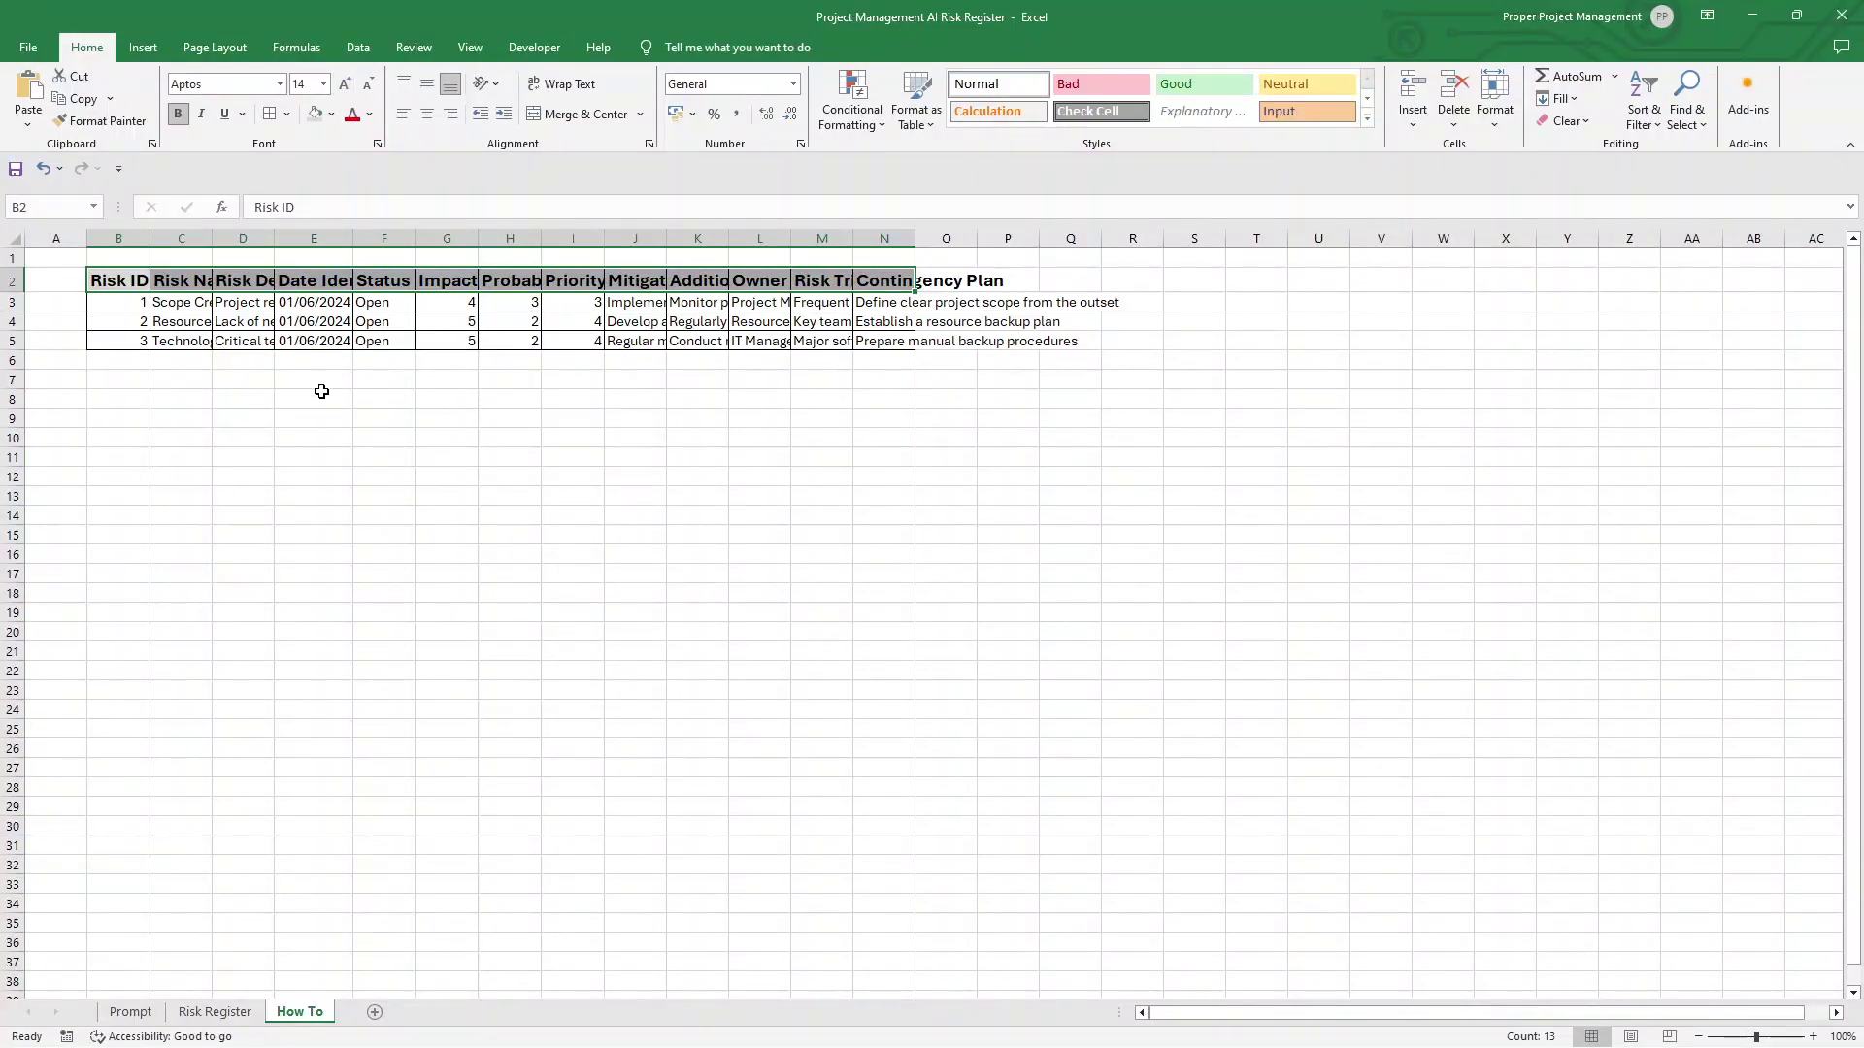
click(158, 304)
click(242, 402)
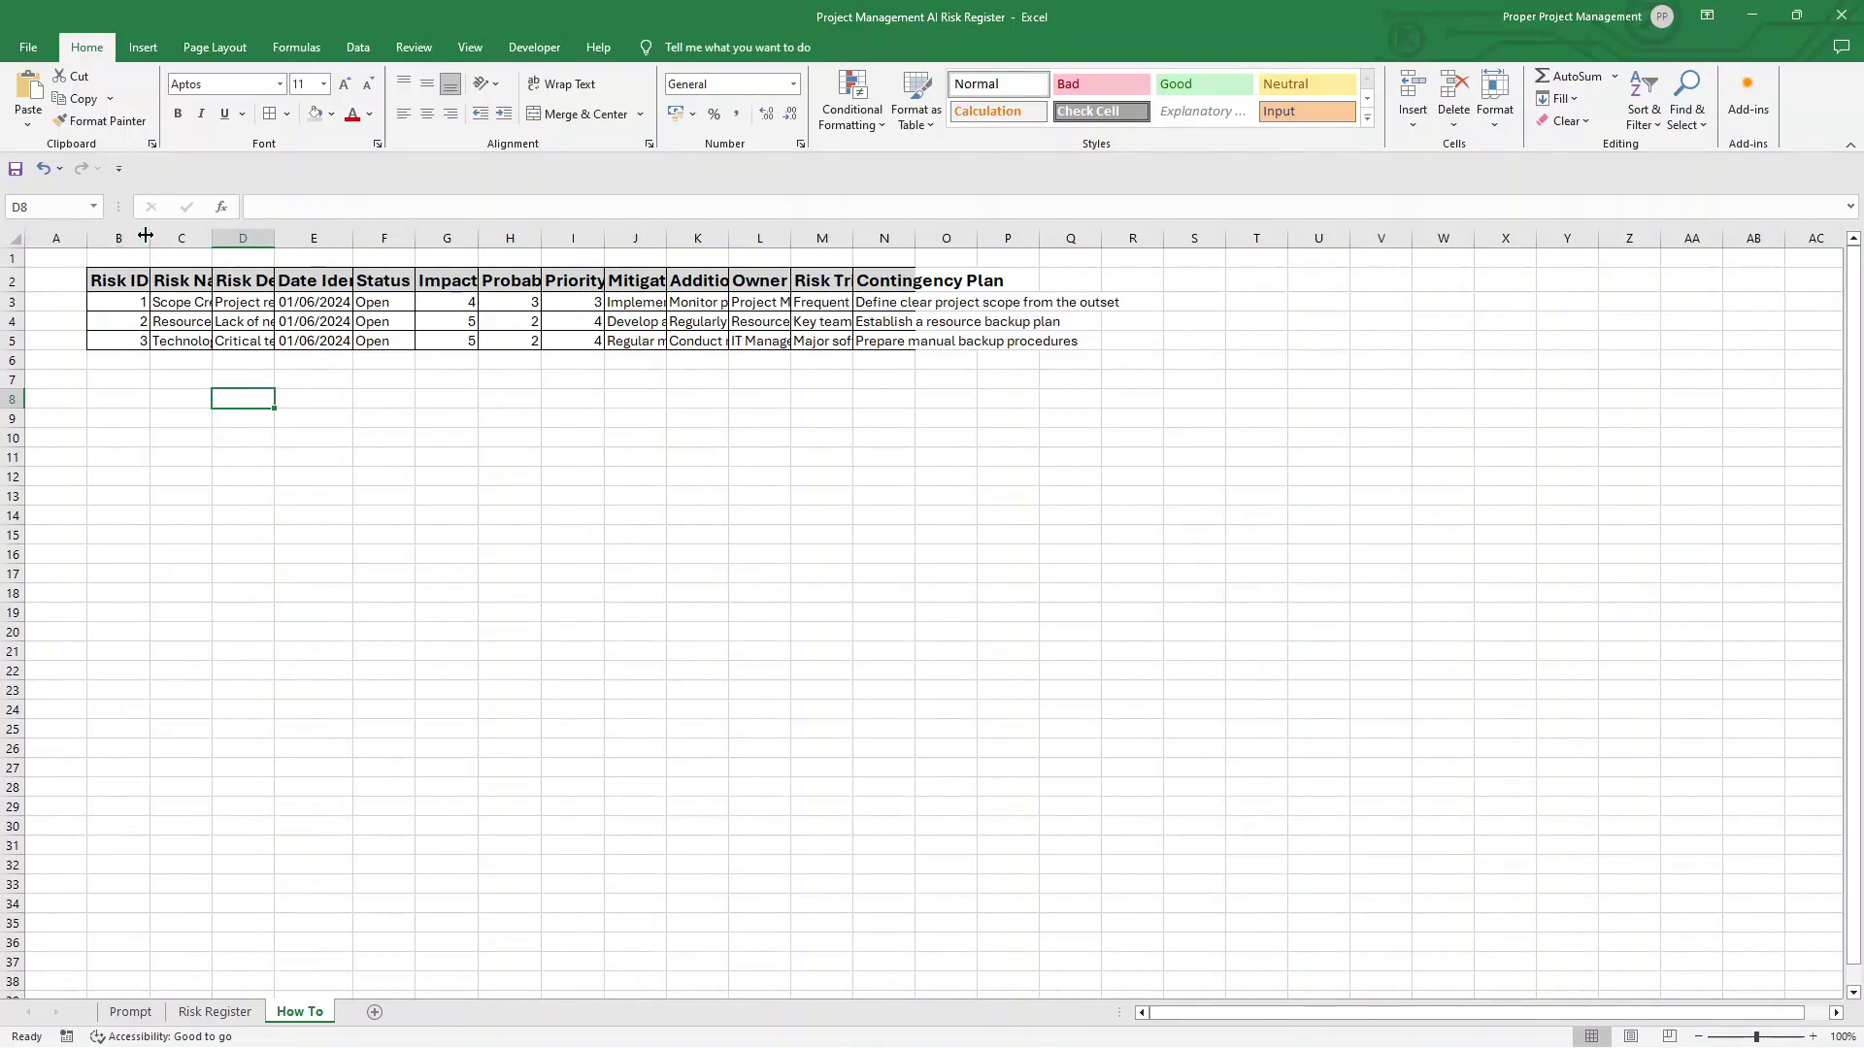
Wrap the text in the whole table, B2 through N5, and adjust the widths of columns B to F to suit their contents
drag(102, 280, 903, 340)
click(561, 83)
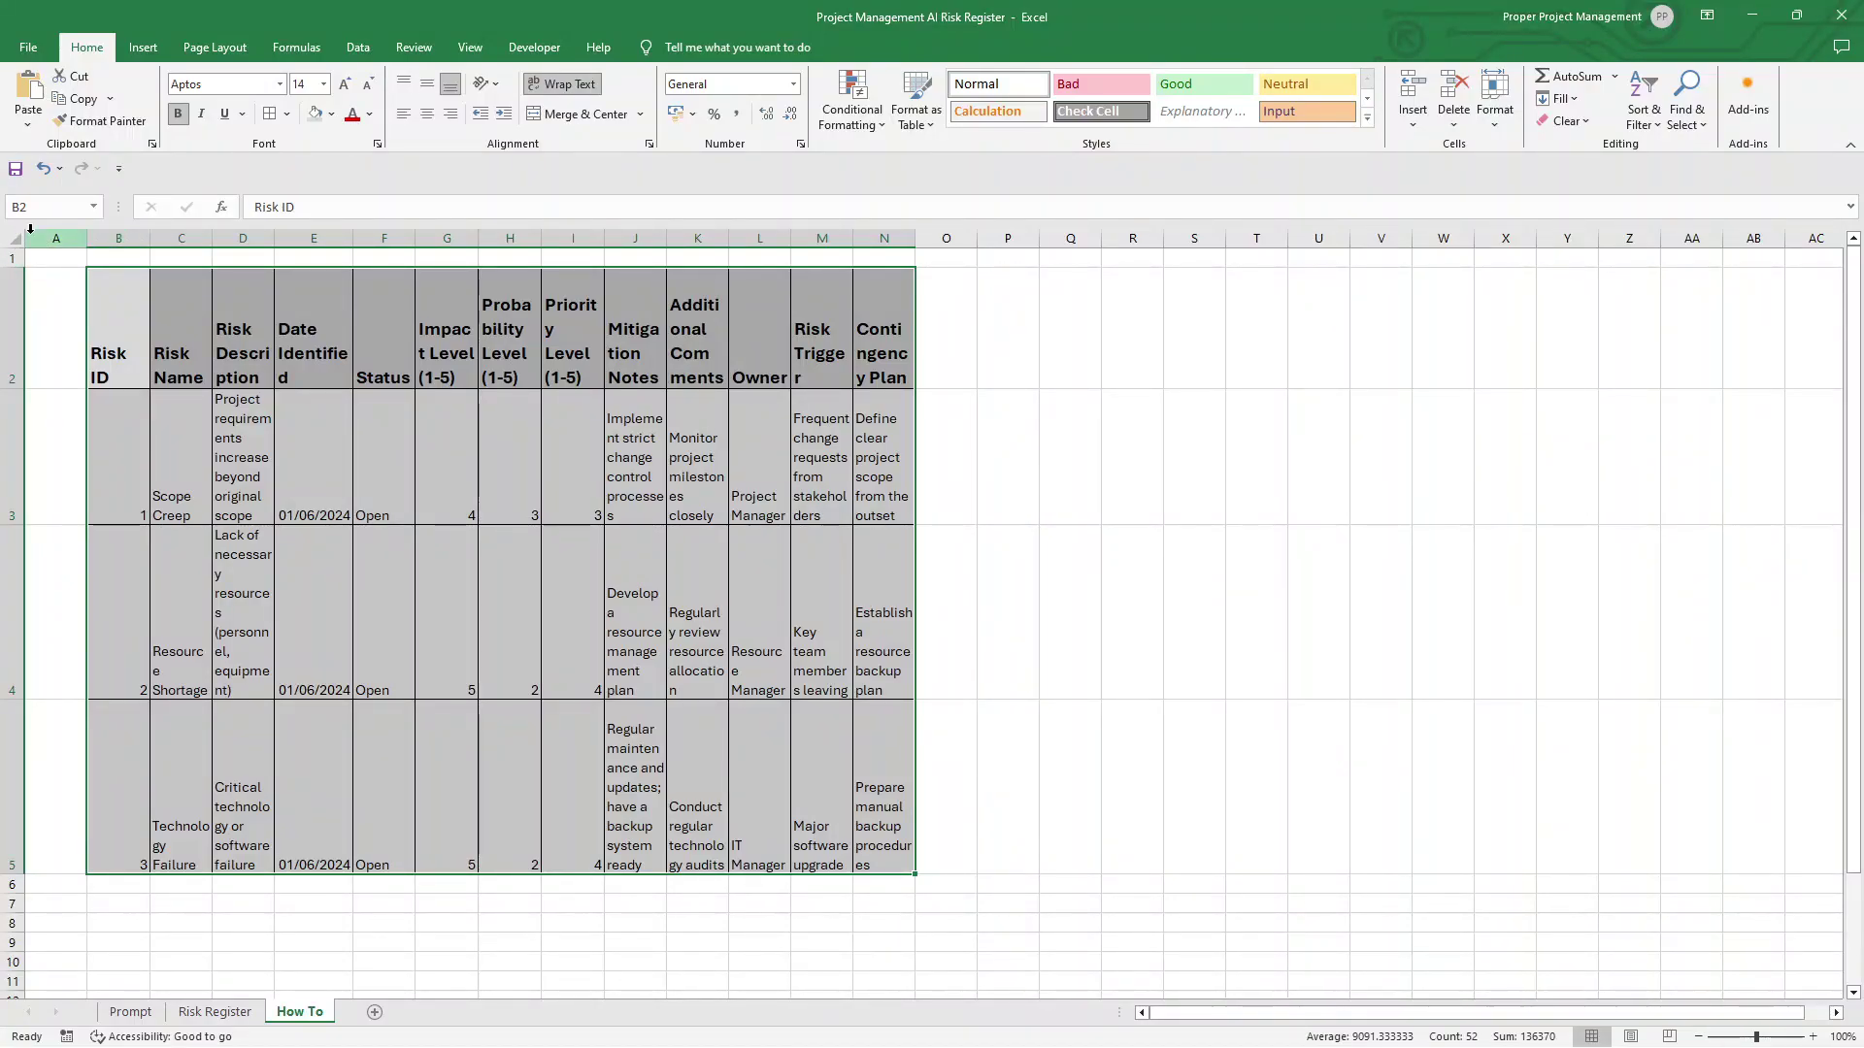
click(15, 239)
click(124, 239)
mouse_move(148, 239)
mouse_down()
mouse_move(131, 239)
mouse_move(602, 239)
mouse_up()
click(169, 237)
click(282, 237)
click(419, 238)
click(560, 238)
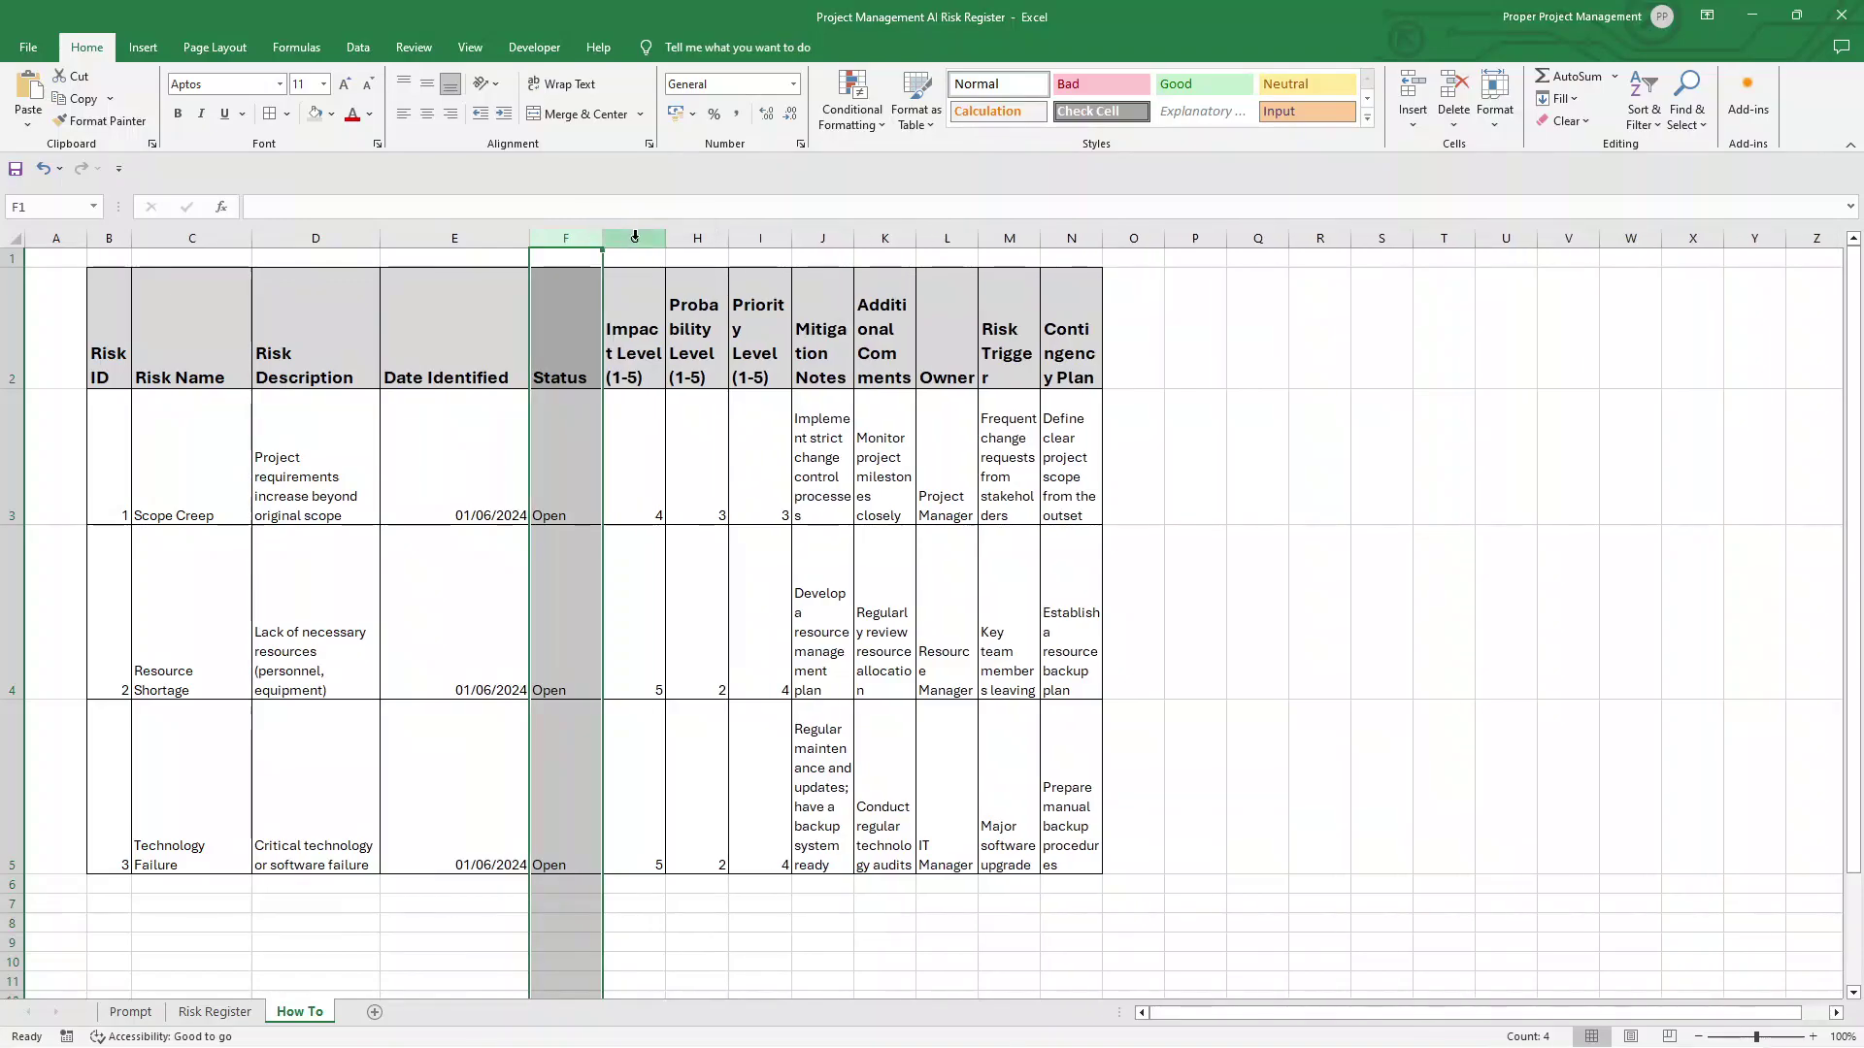
Widen the Impact, Probability and Priority Level columns, G to I, equally so their header words no longer break
click(634, 238)
shift+click(760, 238)
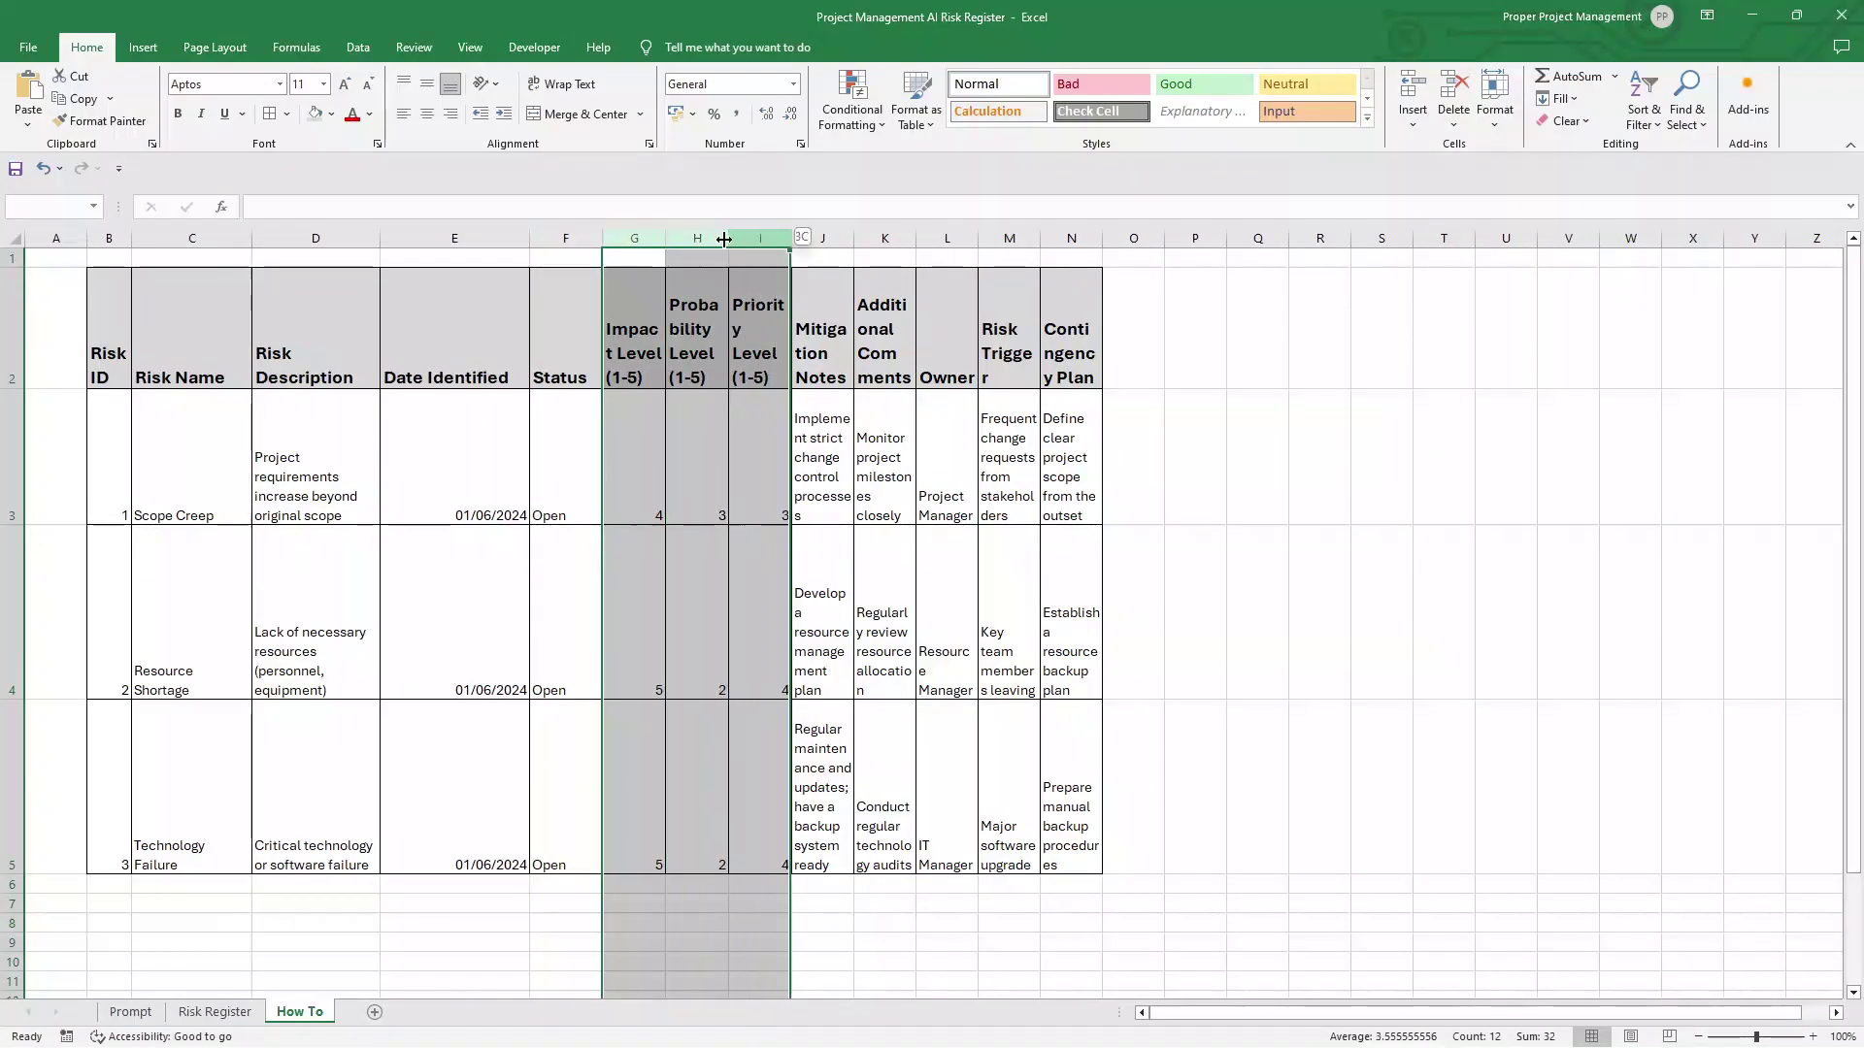
drag(666, 239, 737, 242)
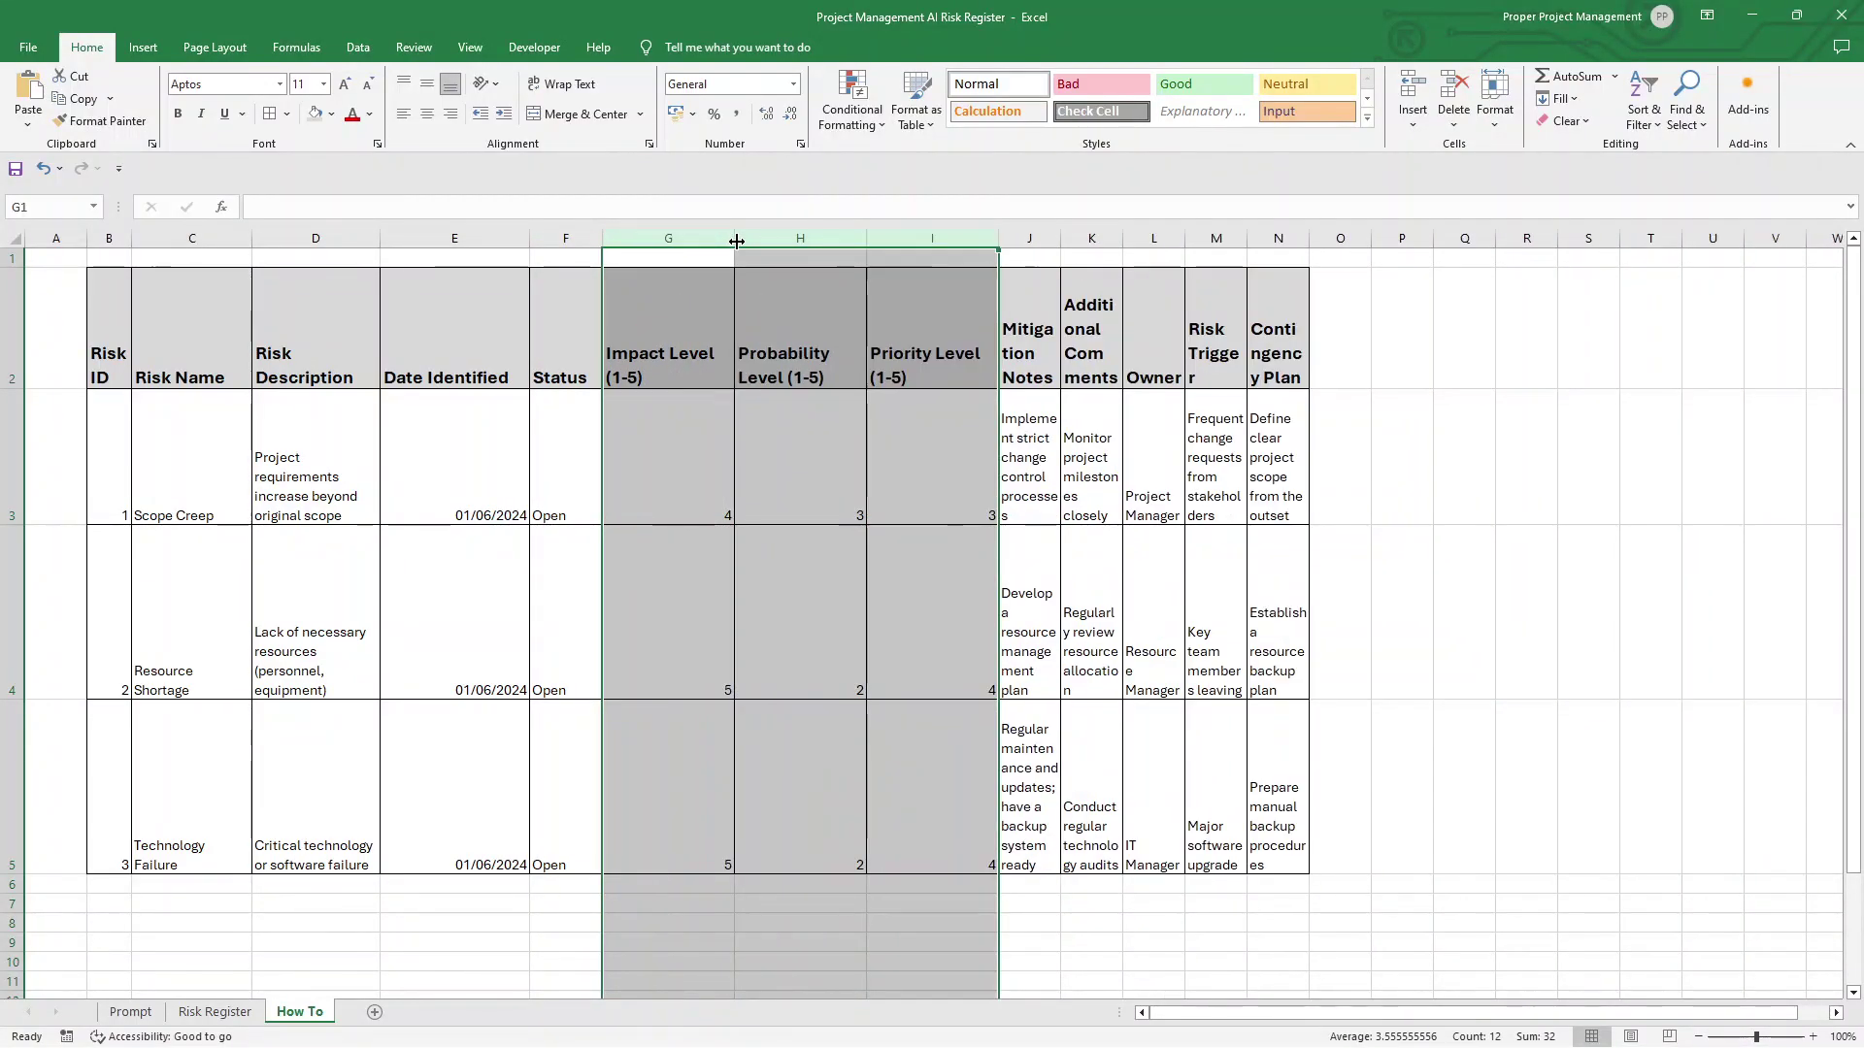
Widen the Mitigation Notes, Additional Comments, Risk Trigger and Contingency Plan columns to suit their text
click(1029, 237)
drag(1060, 239, 1655, 237)
click(1250, 238)
click(1573, 335)
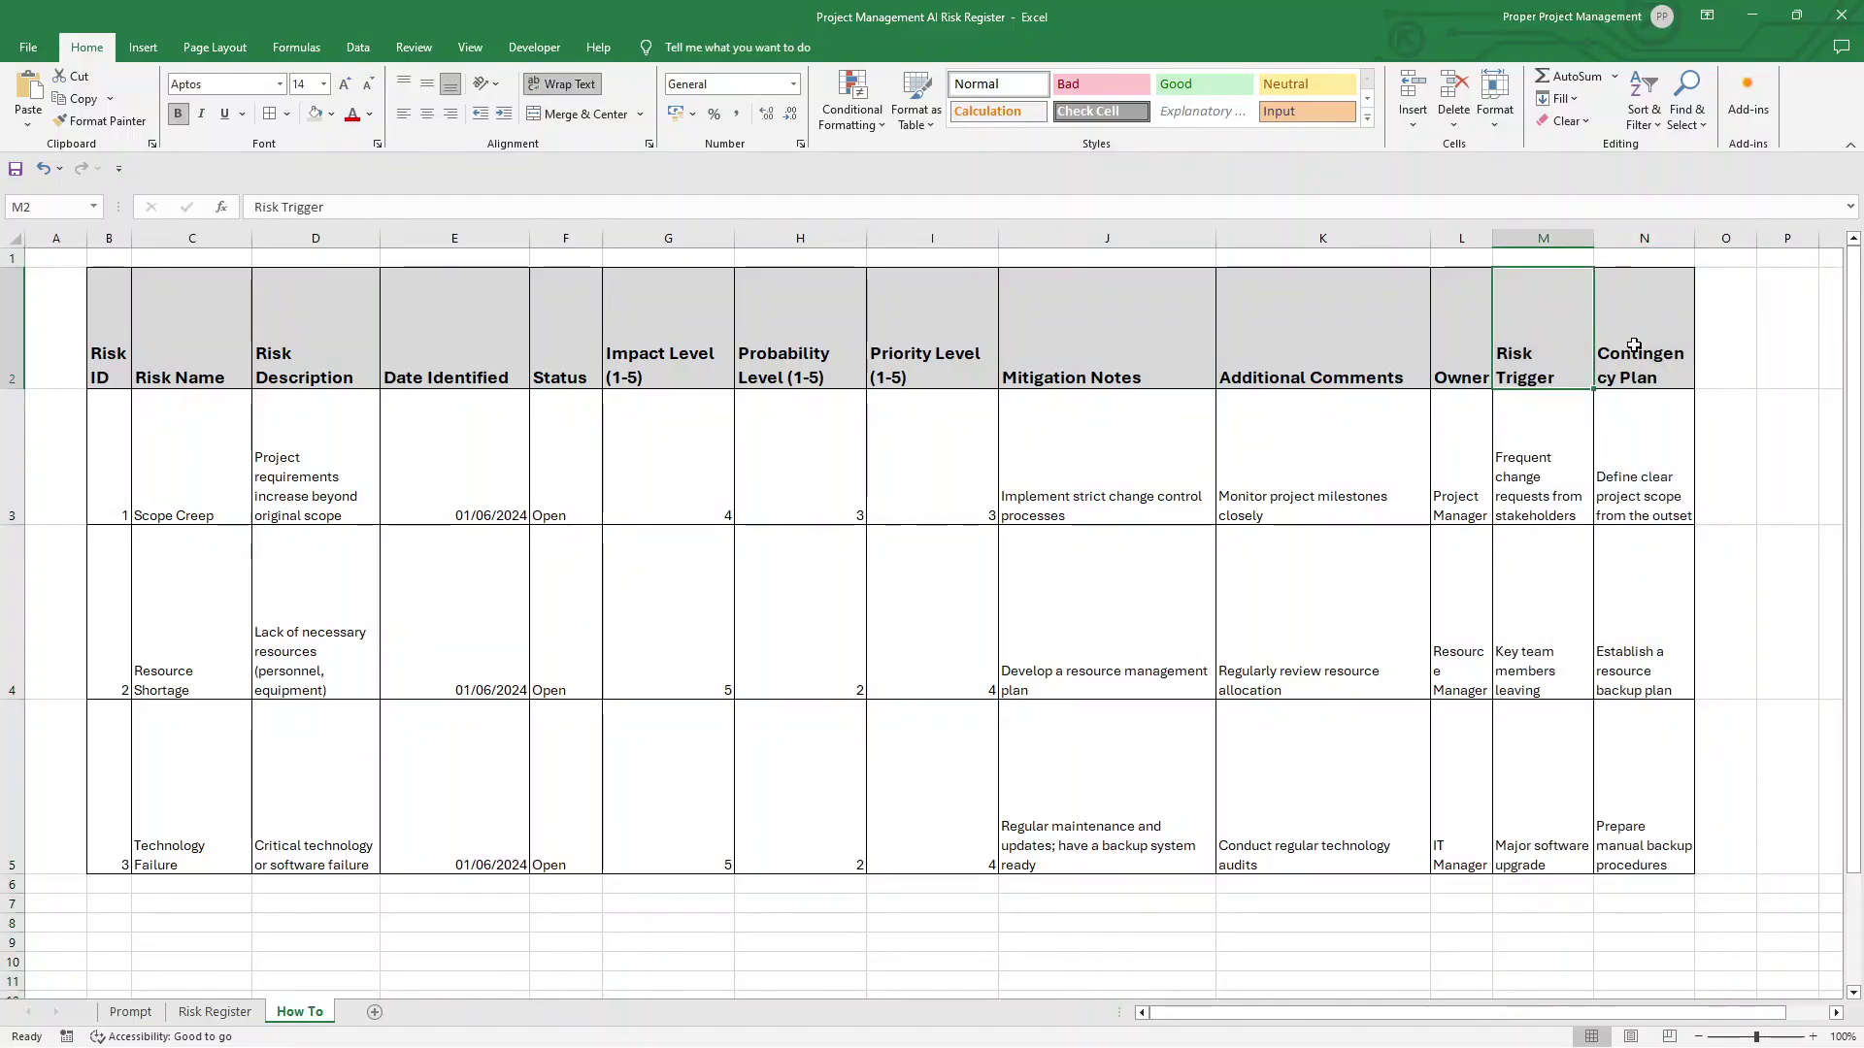
drag(1695, 237, 1717, 238)
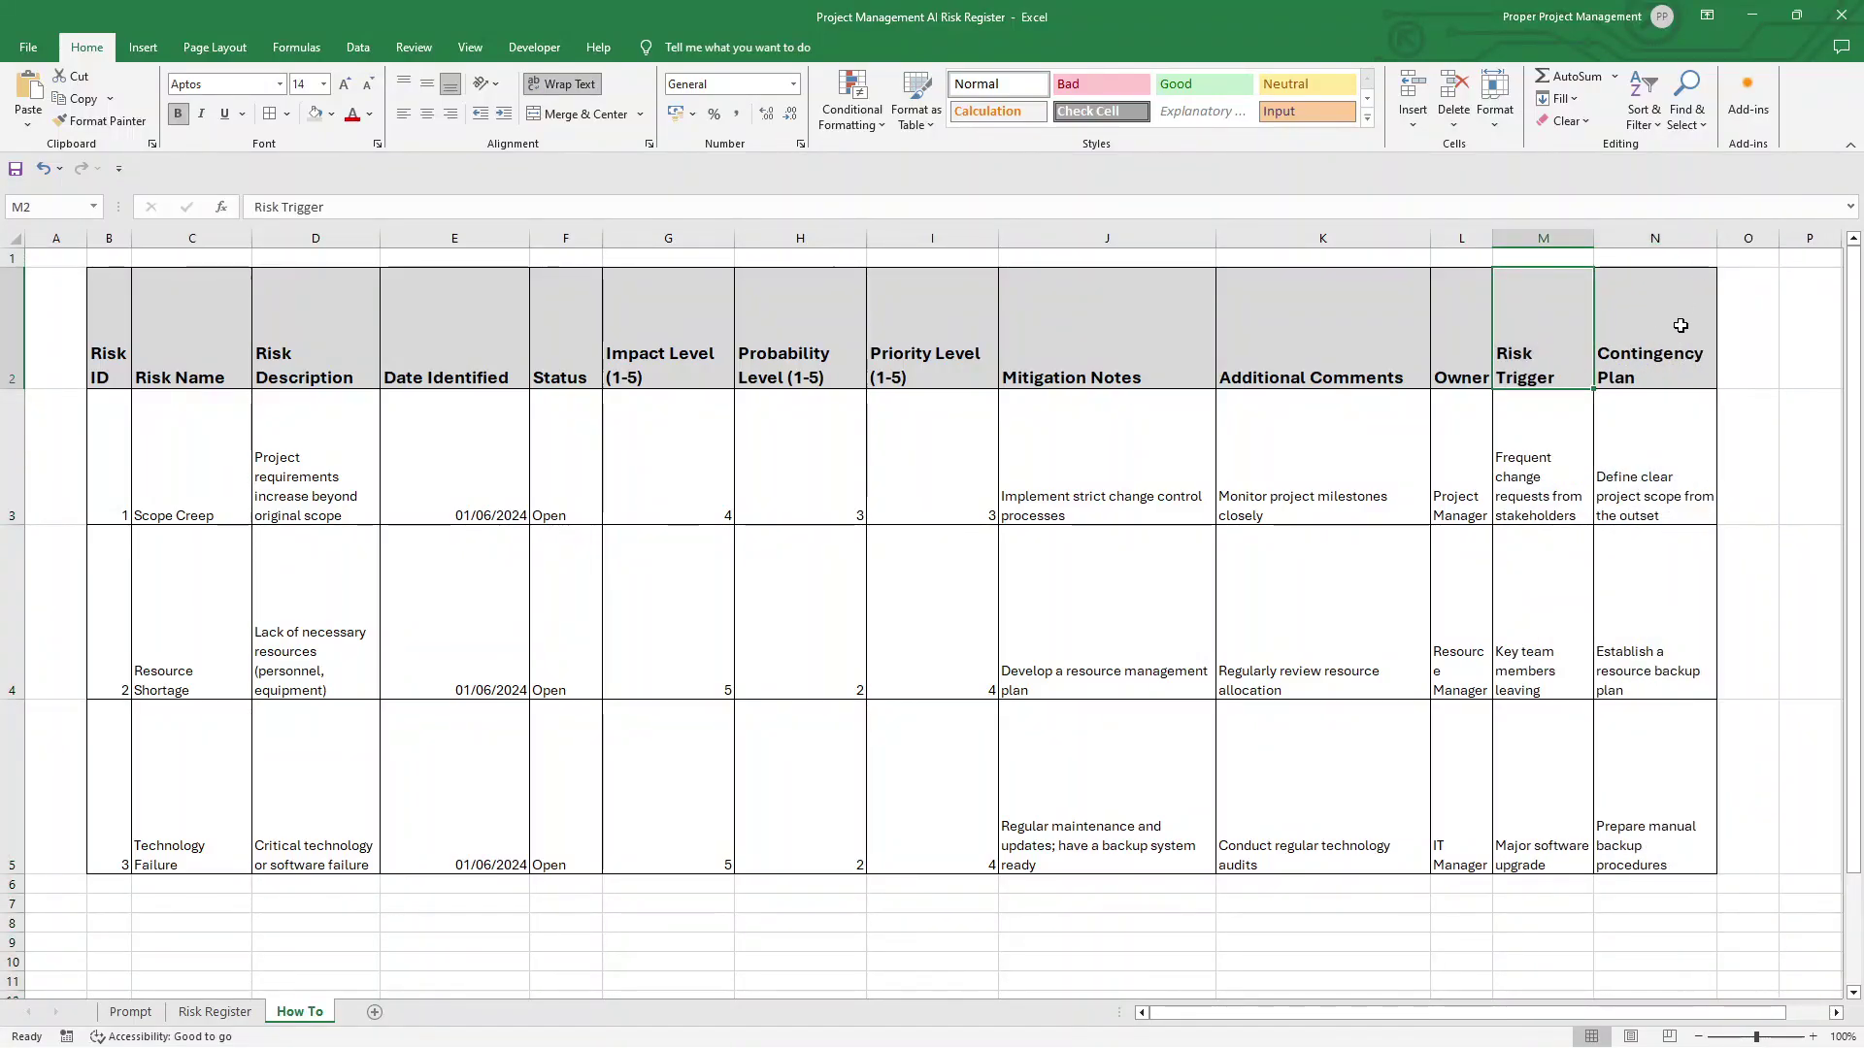
click(1680, 325)
Fit the header row's height to its text, widen the Risk Description column and fit the Date Identified column to its header
double_click(7, 388)
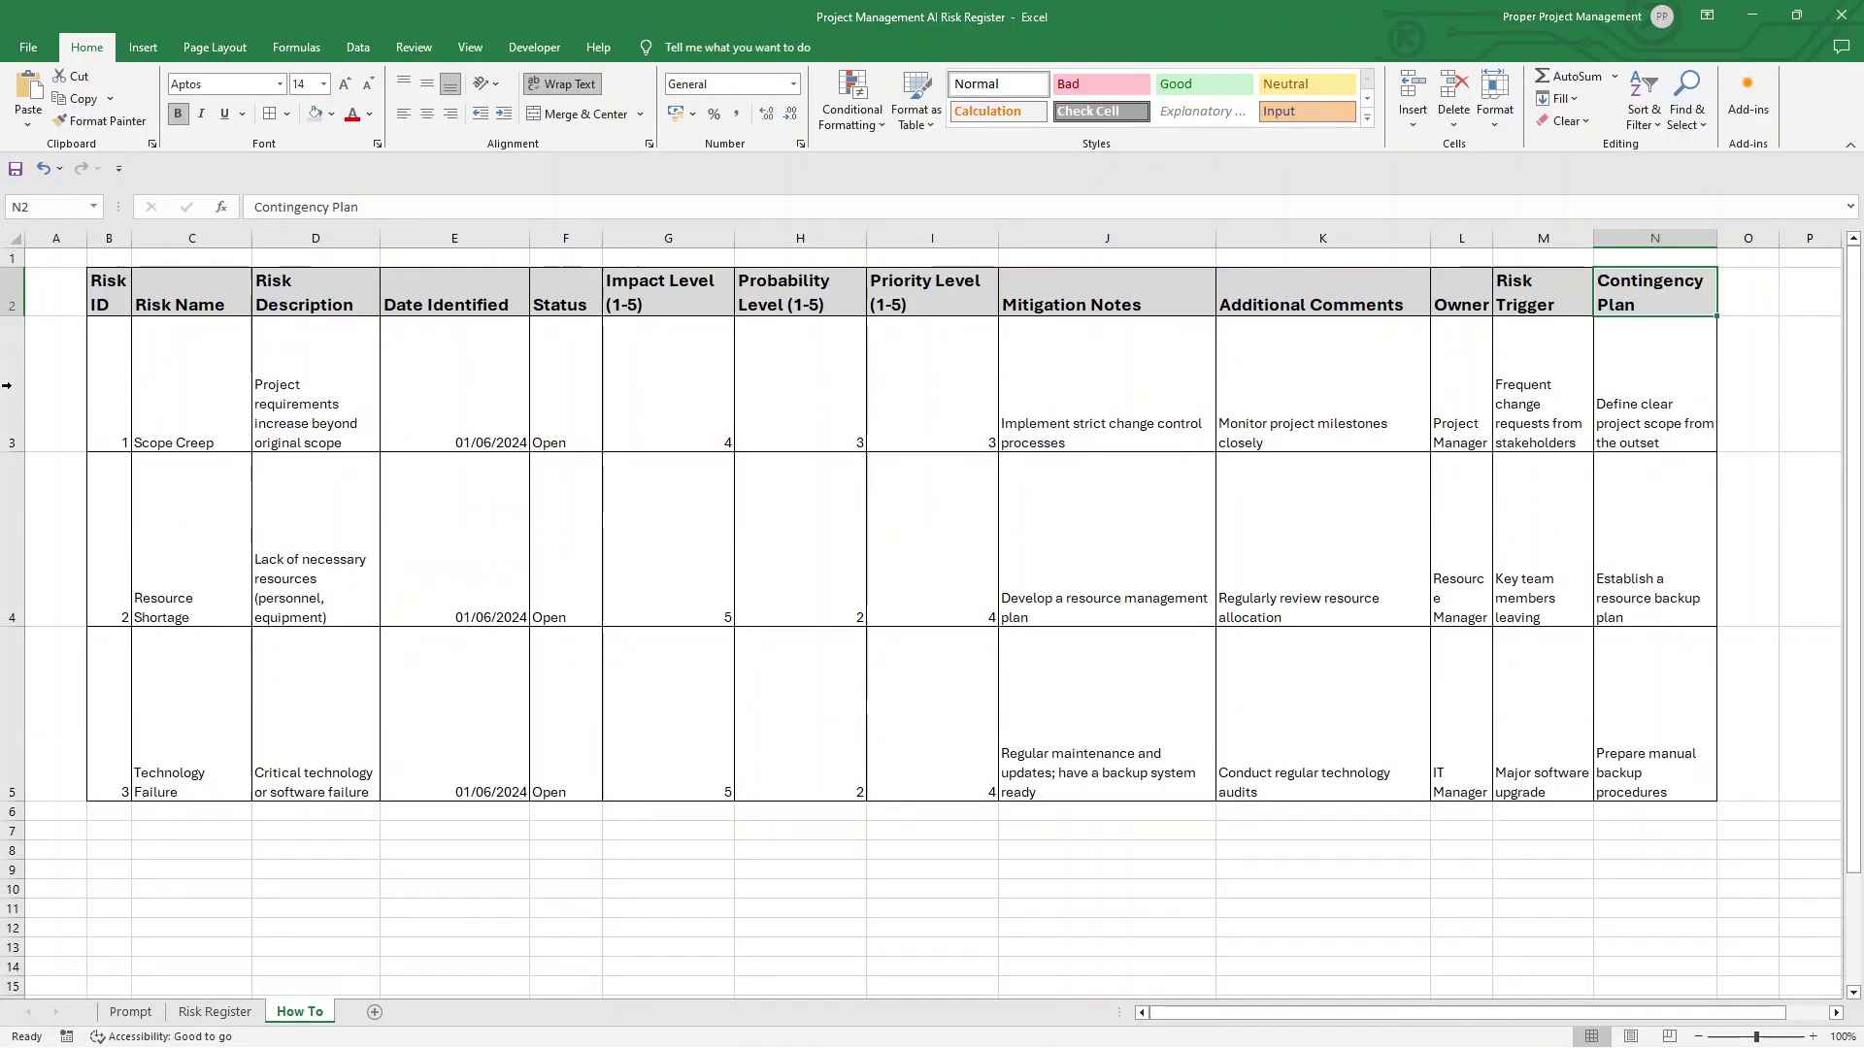
click(442, 309)
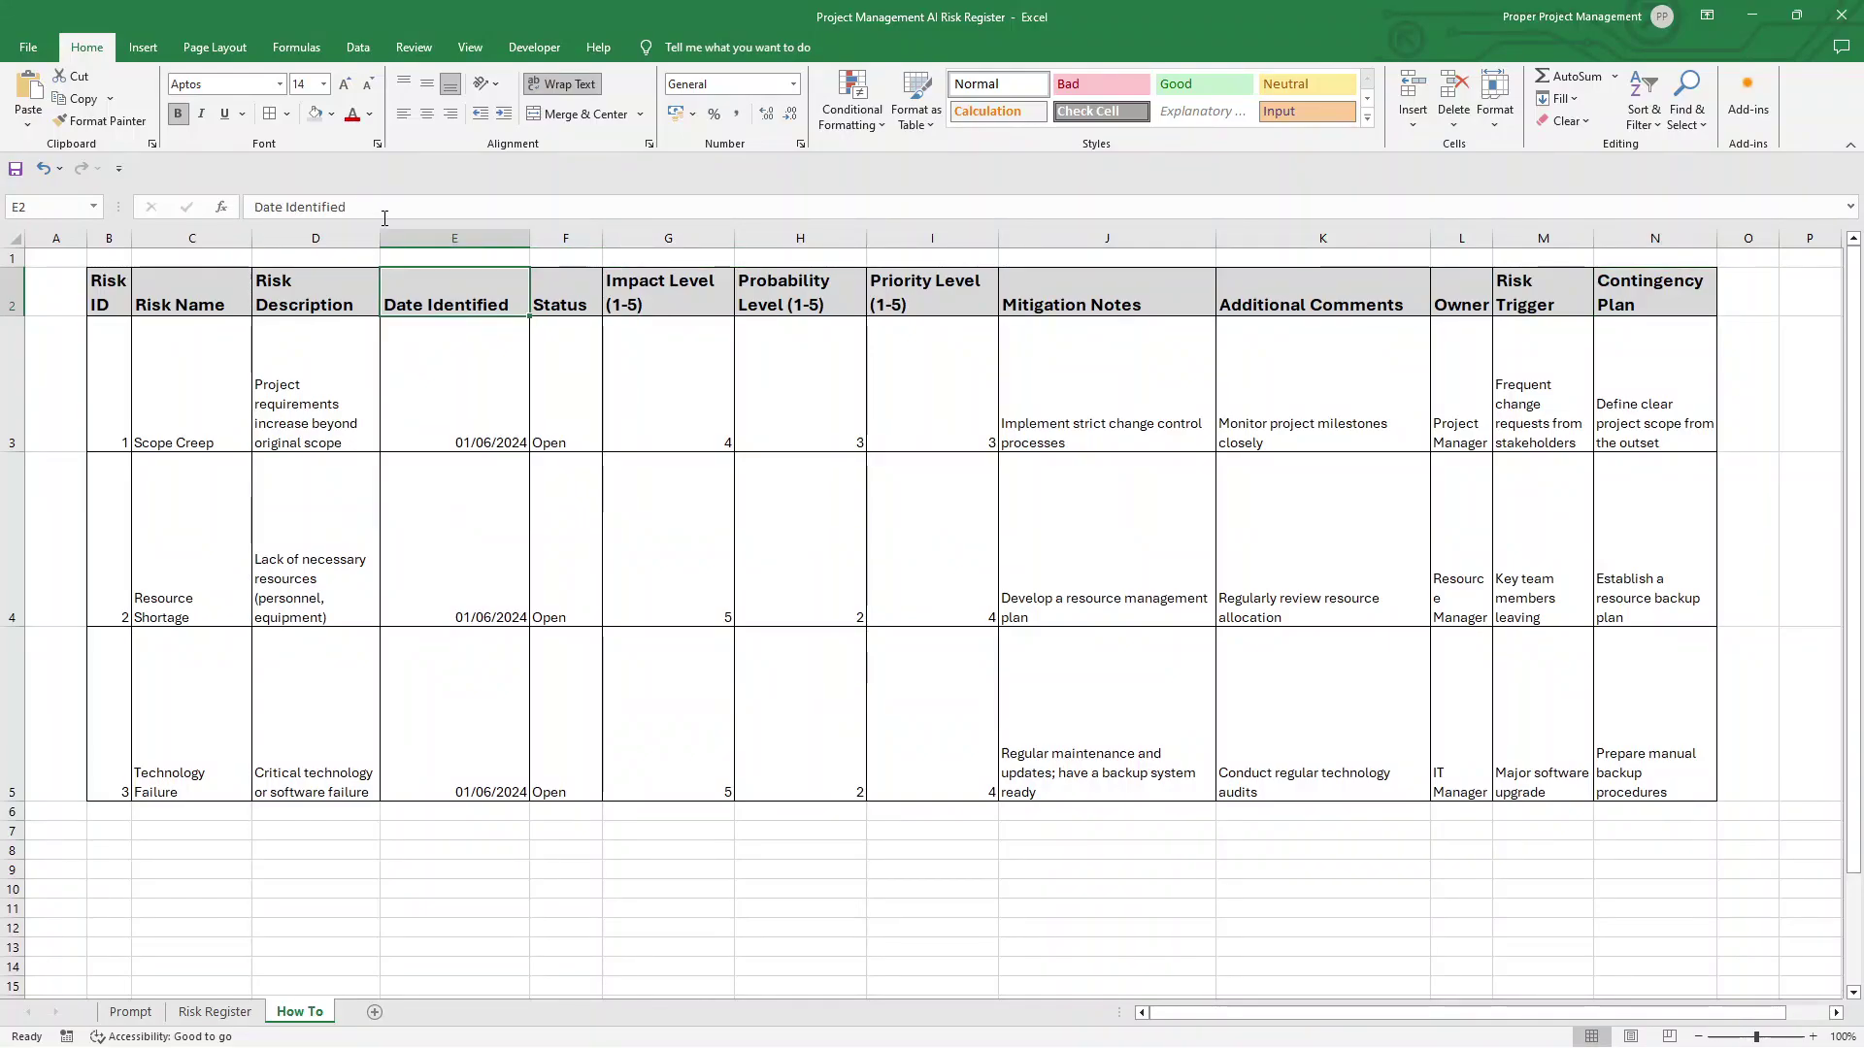
drag(379, 238, 487, 238)
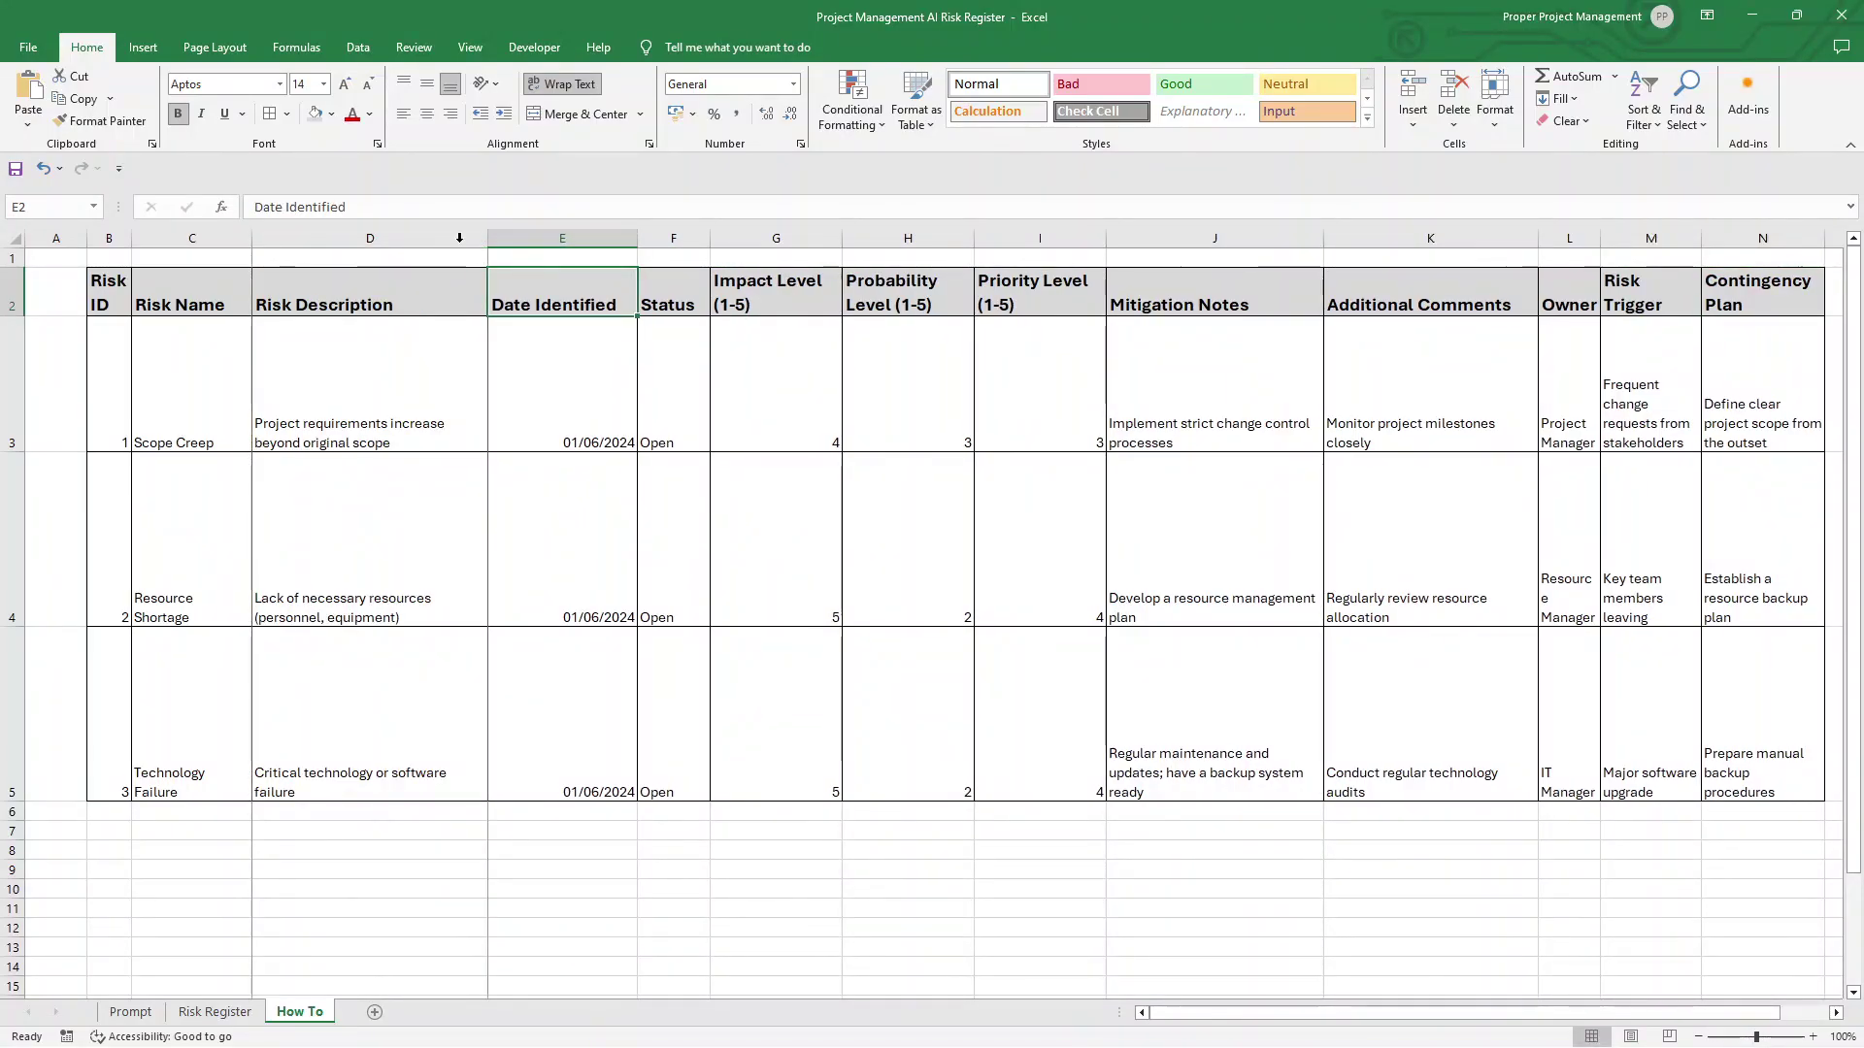
double_click(487, 238)
double_click(599, 238)
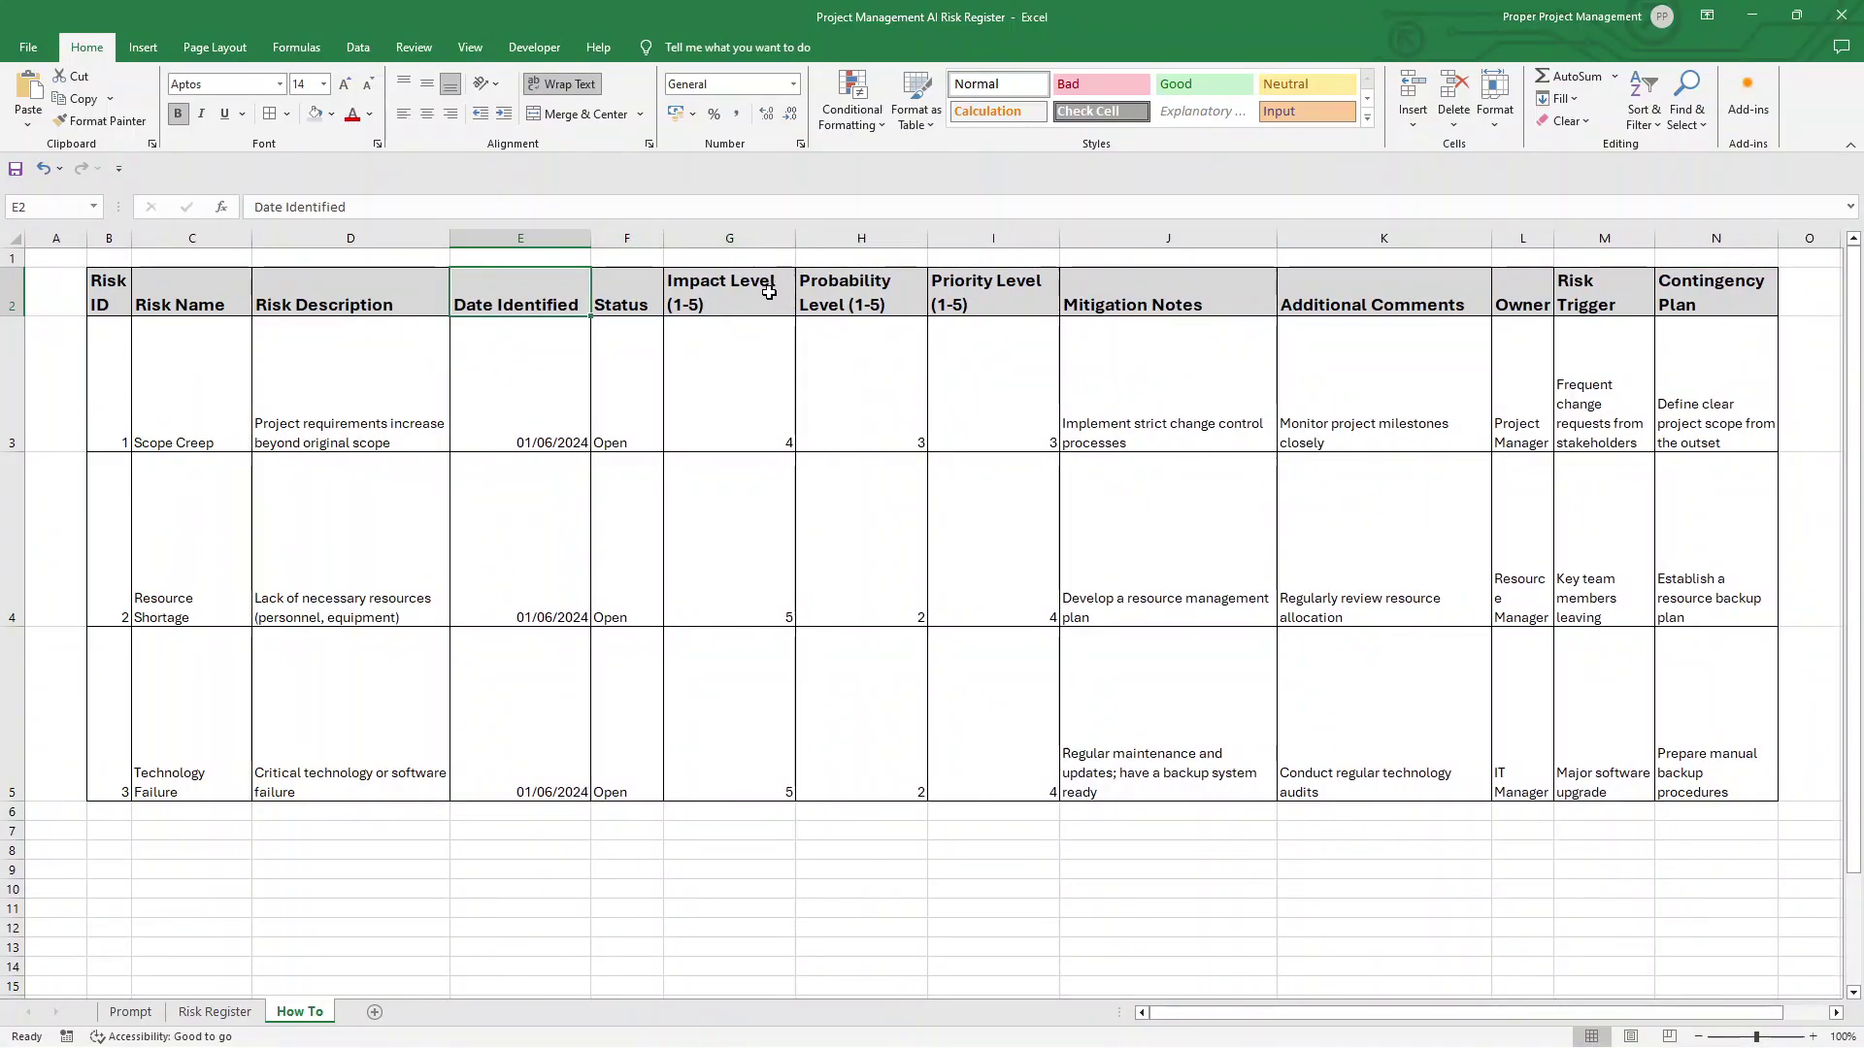
Centre the text of the header row, B2 through N2, horizontally
drag(109, 292, 1721, 295)
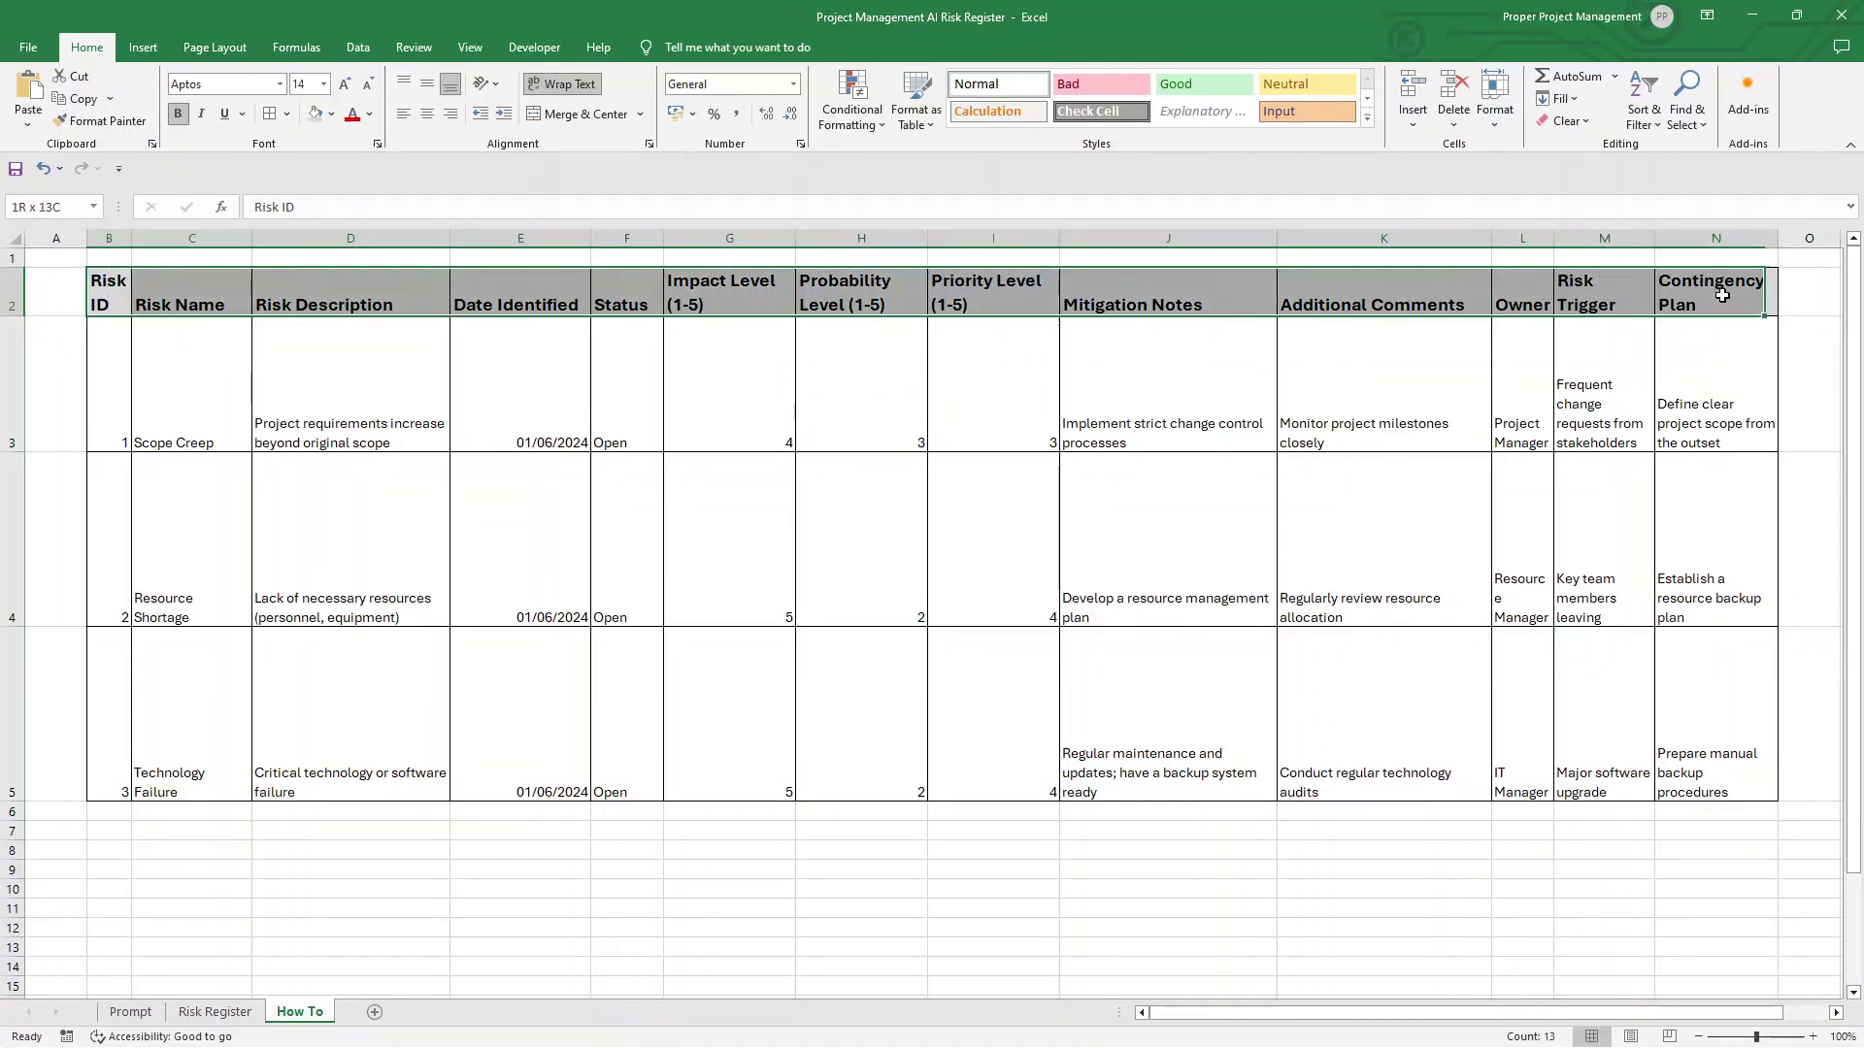
click(427, 115)
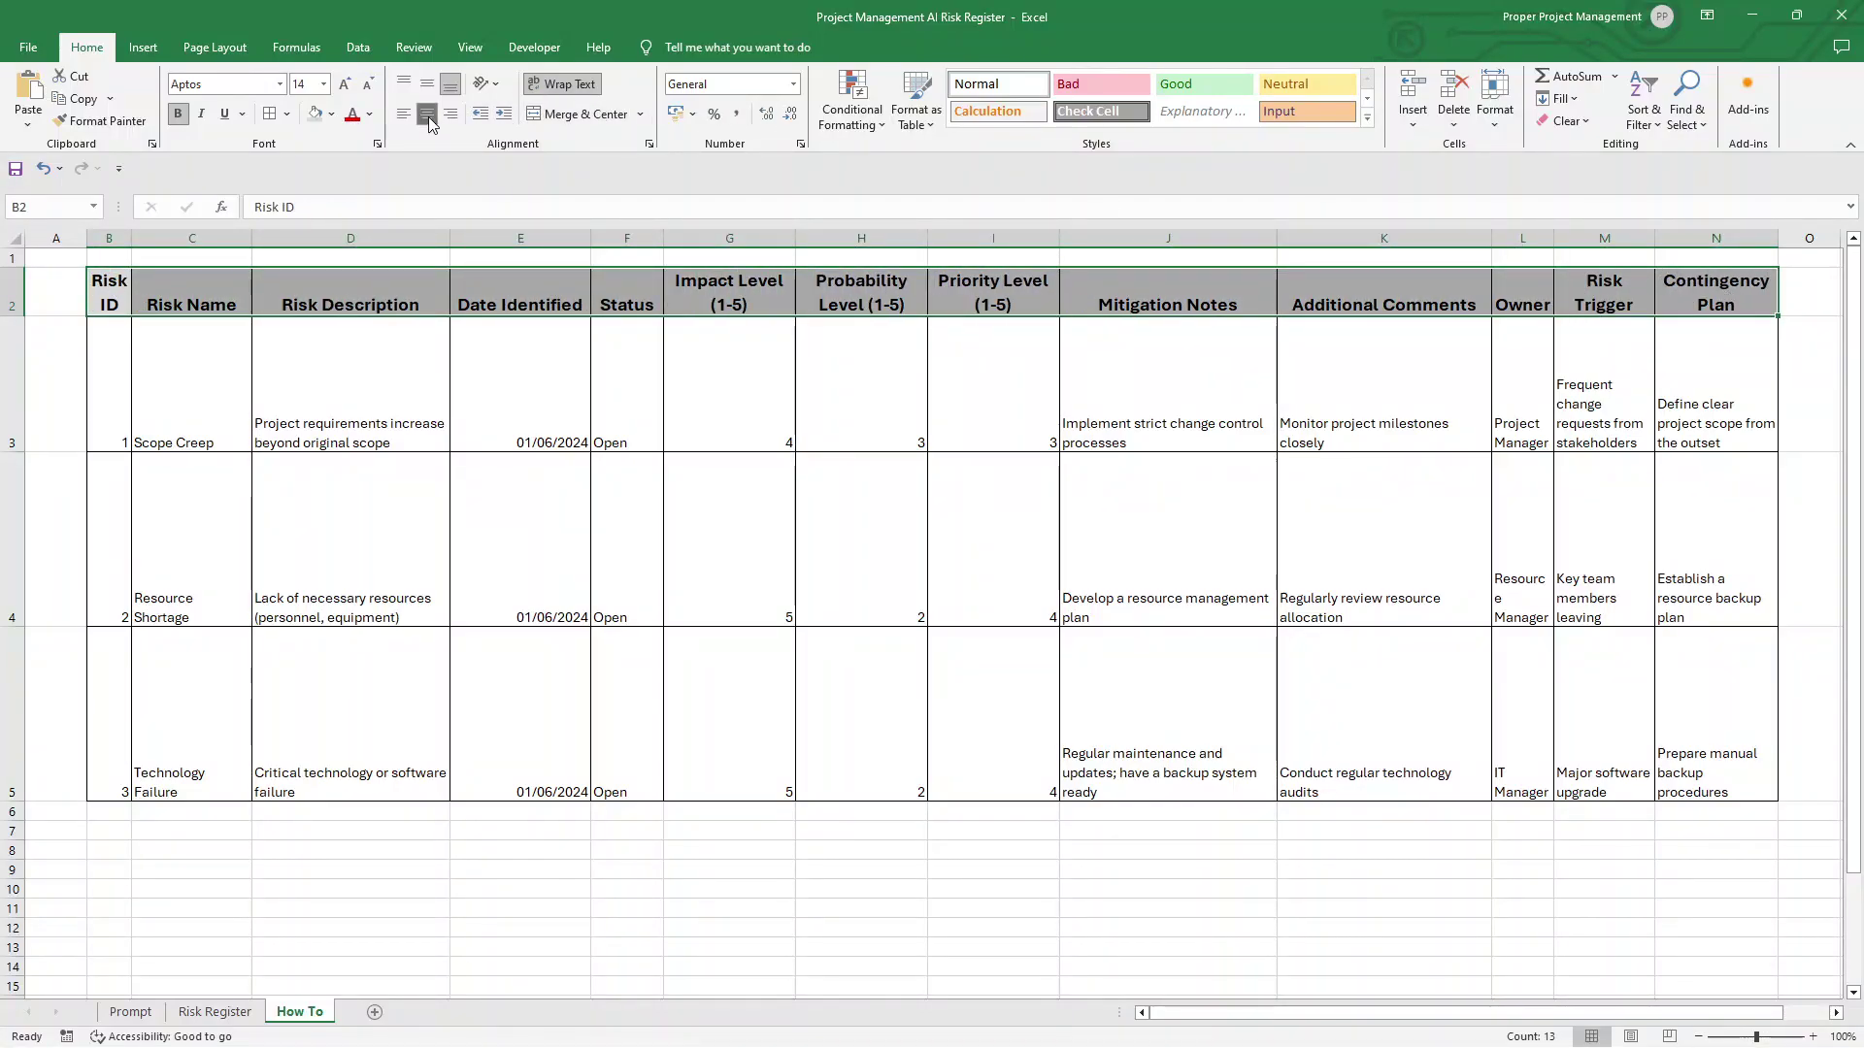
click(783, 401)
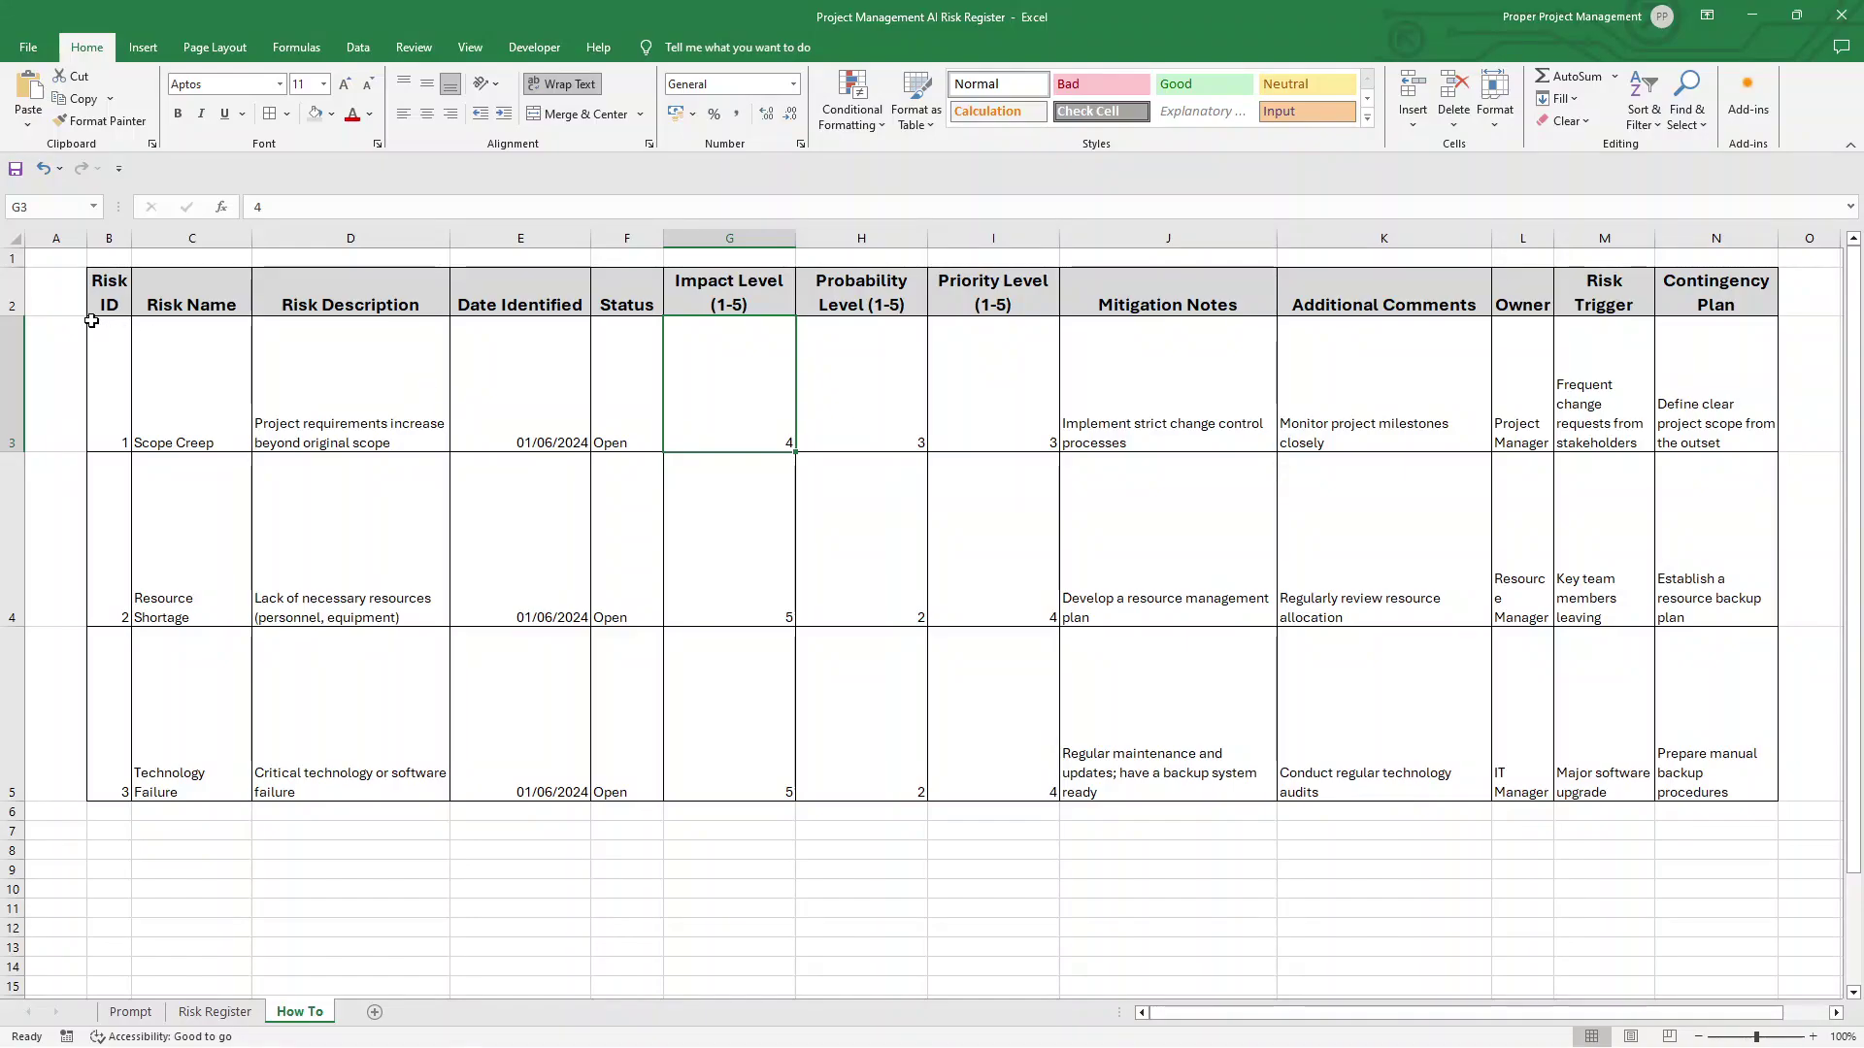
Insert two blank rows above the table's header row
click(12, 291)
right_click(14, 286)
click(64, 448)
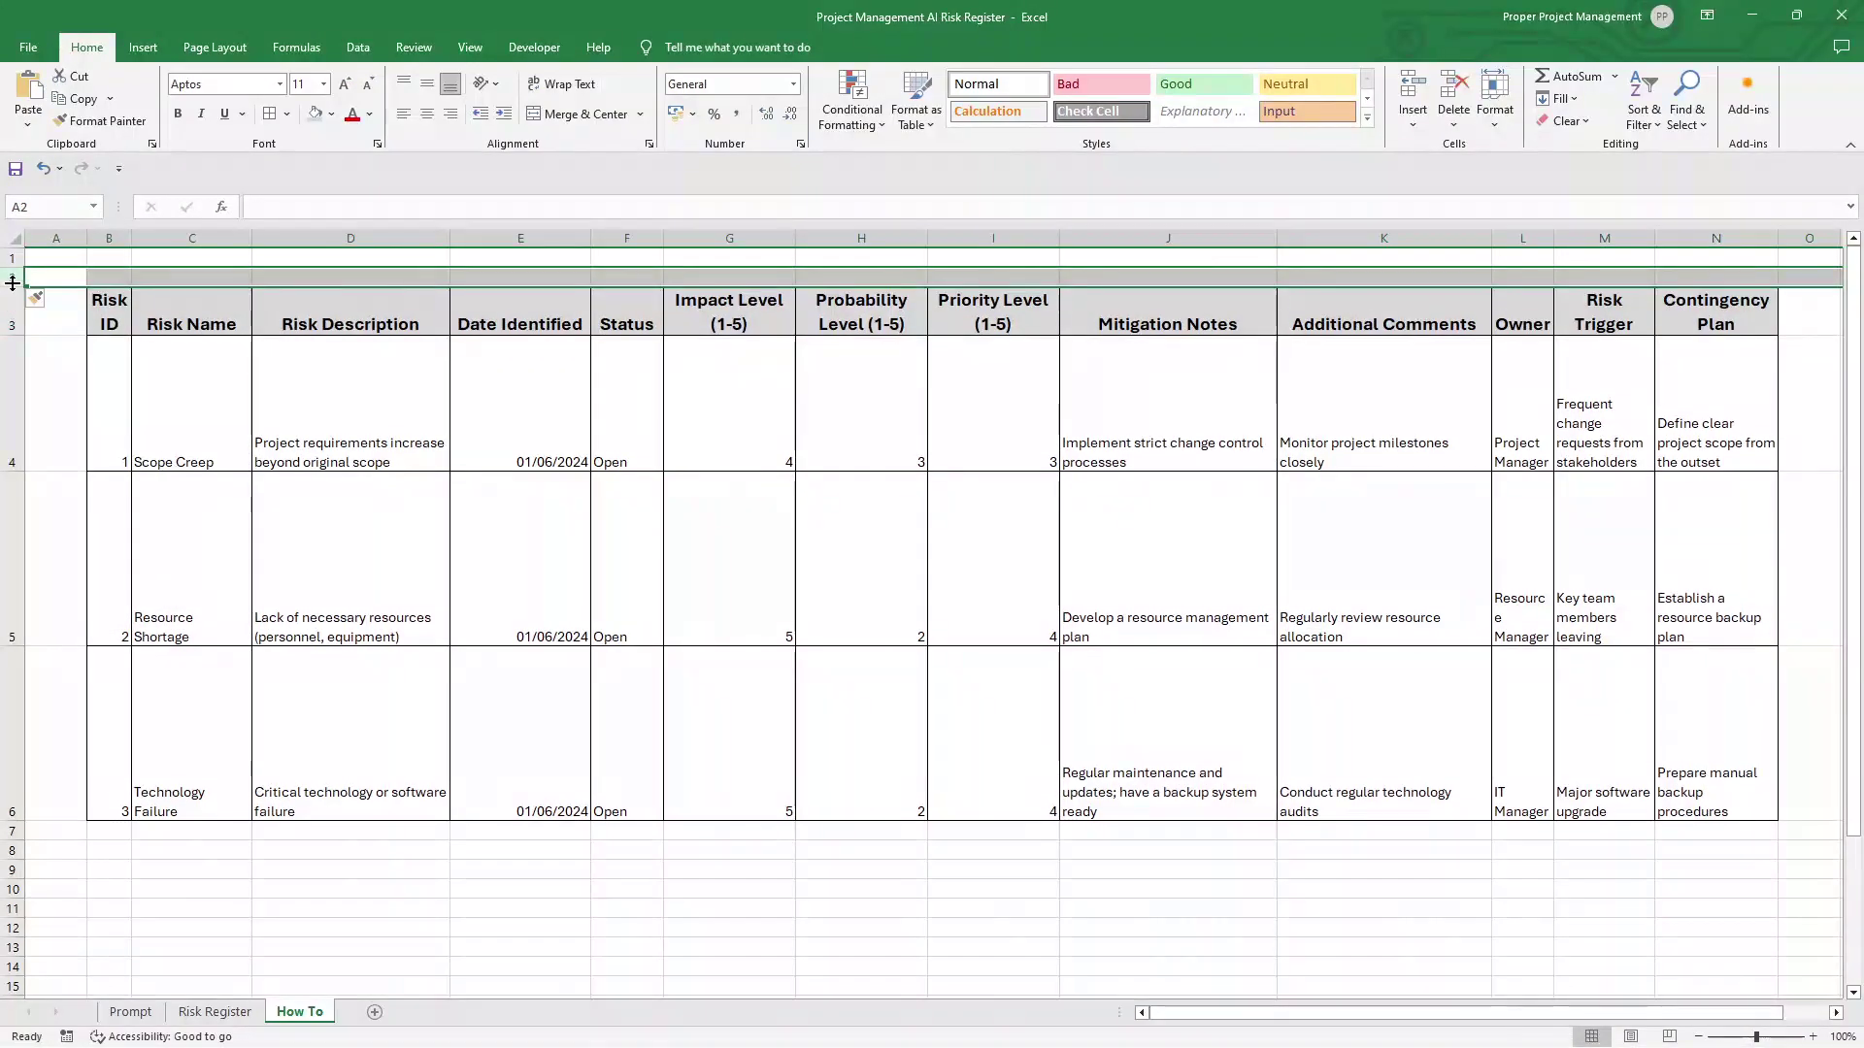
right_click(14, 279)
key(Escape)
key(ctrl+shift+plus)
Enter the title "Risk Register for Project Alpha" in cell C2
click(173, 277)
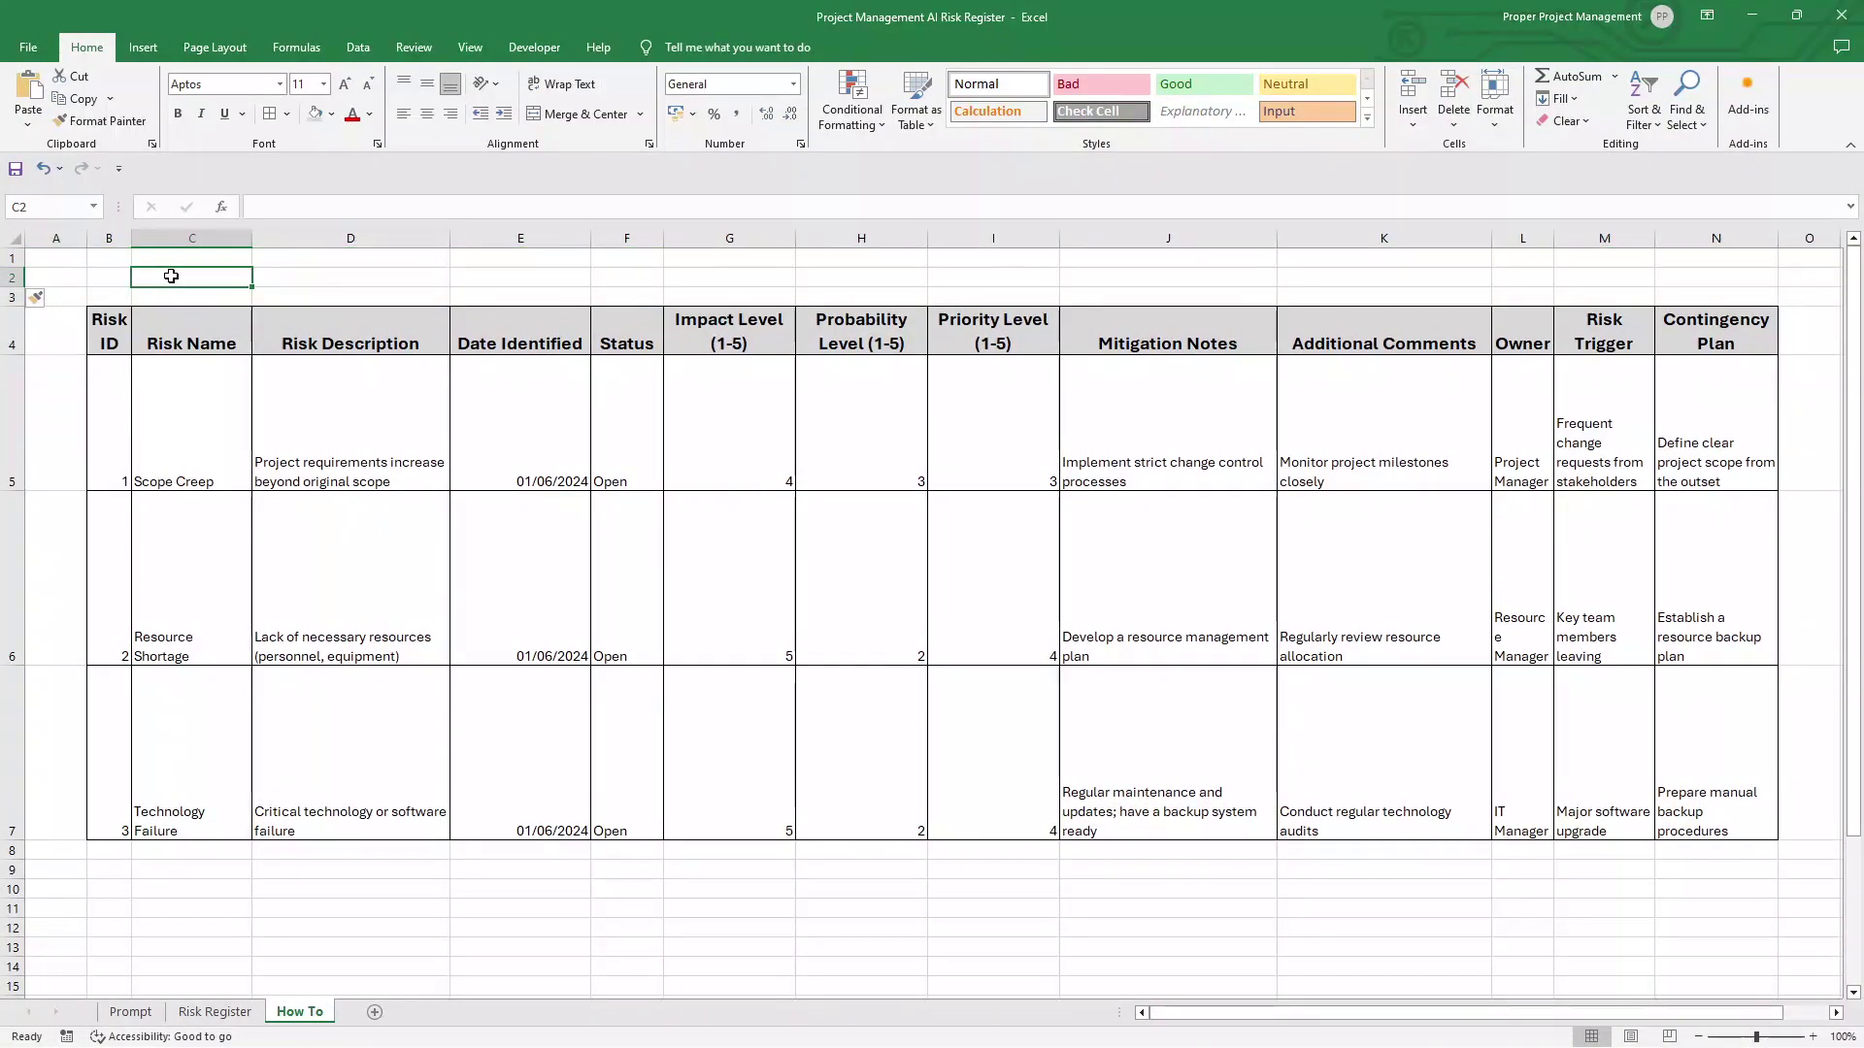
text(Risk Register )
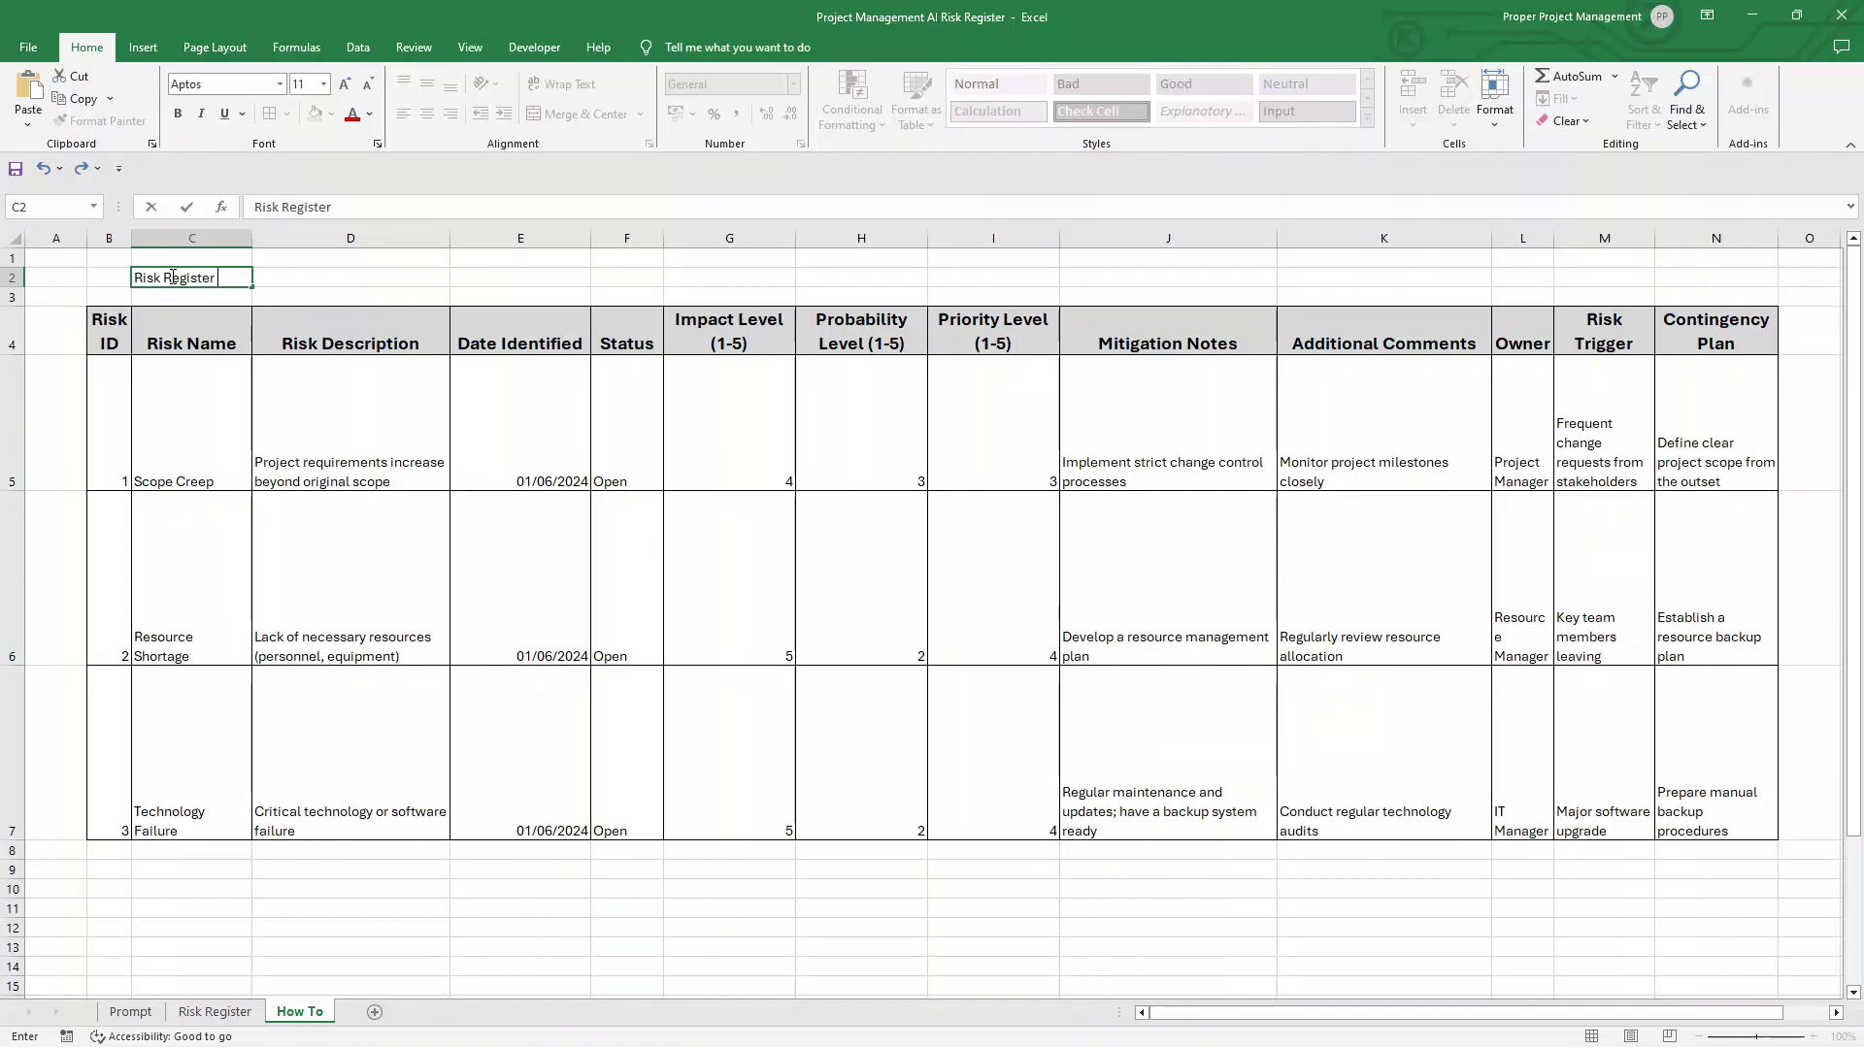
text(for Project Al)
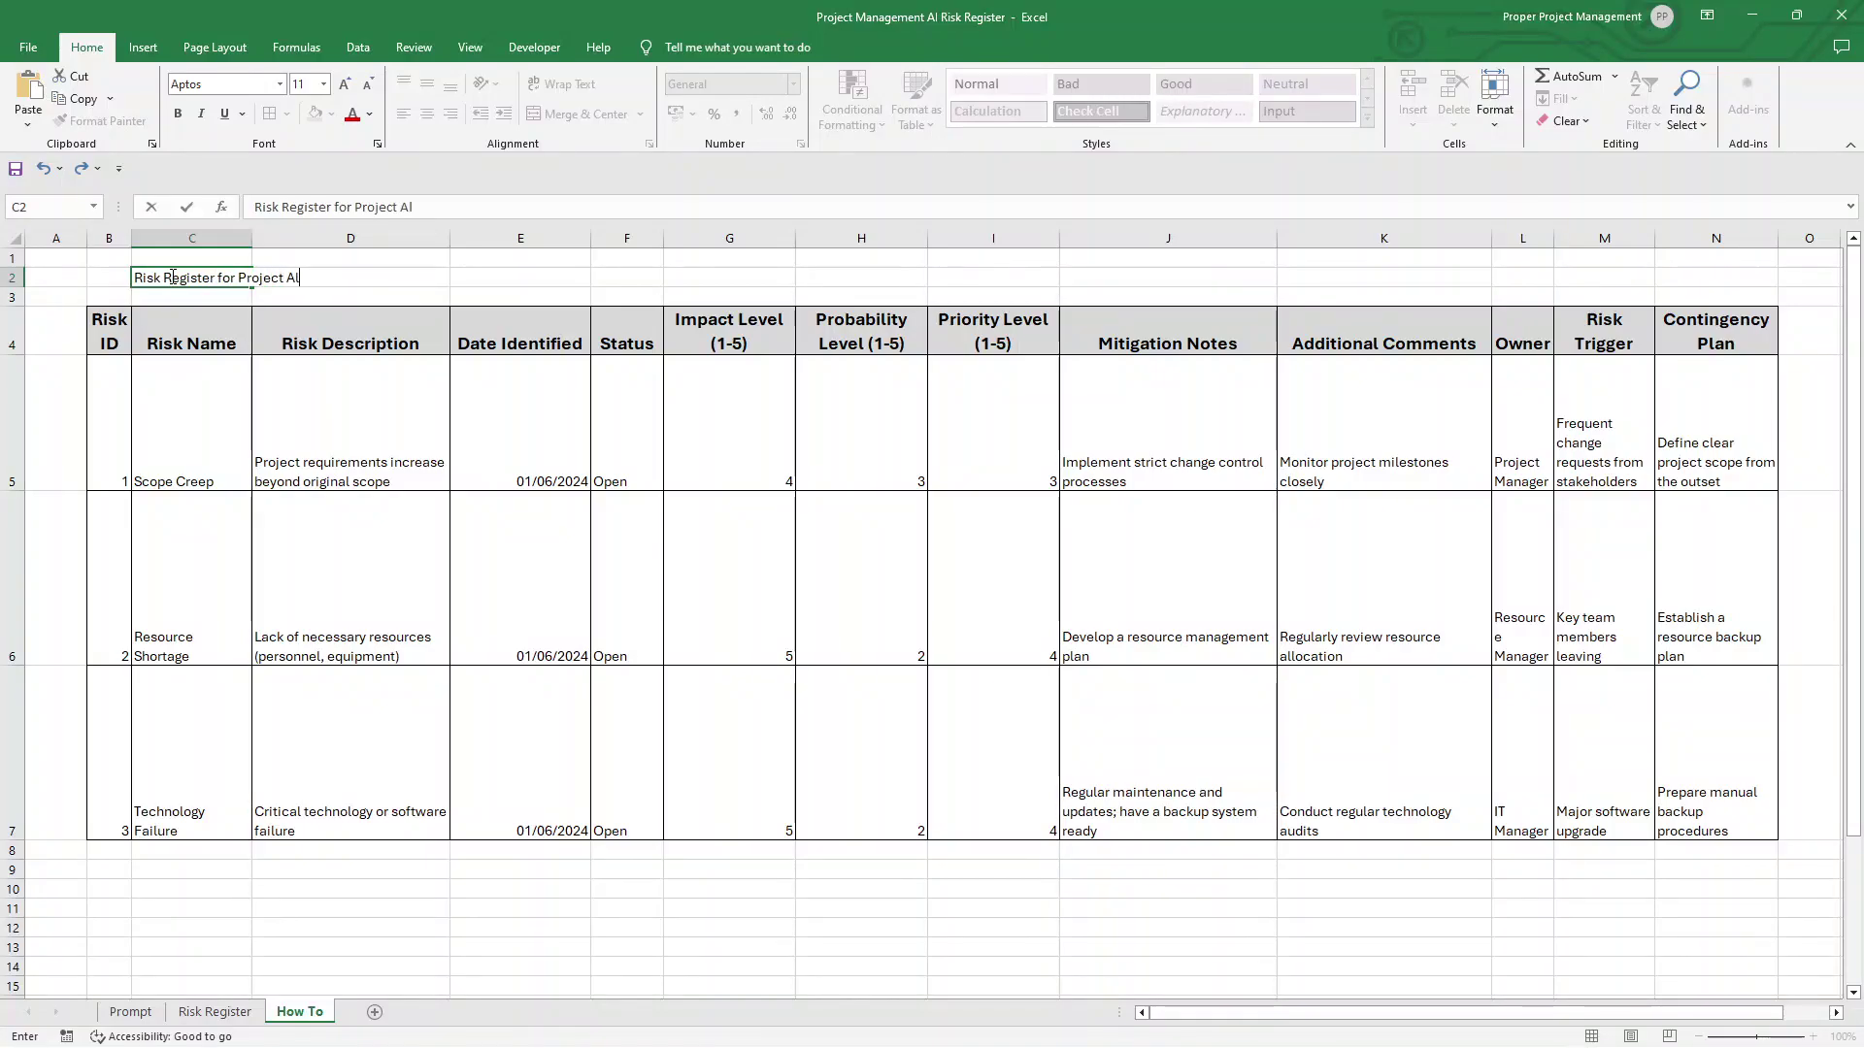
text(pha)
key(Return)
Give the title in C2 the light grey fill, enlarge its font four size steps and make it bold
click(172, 277)
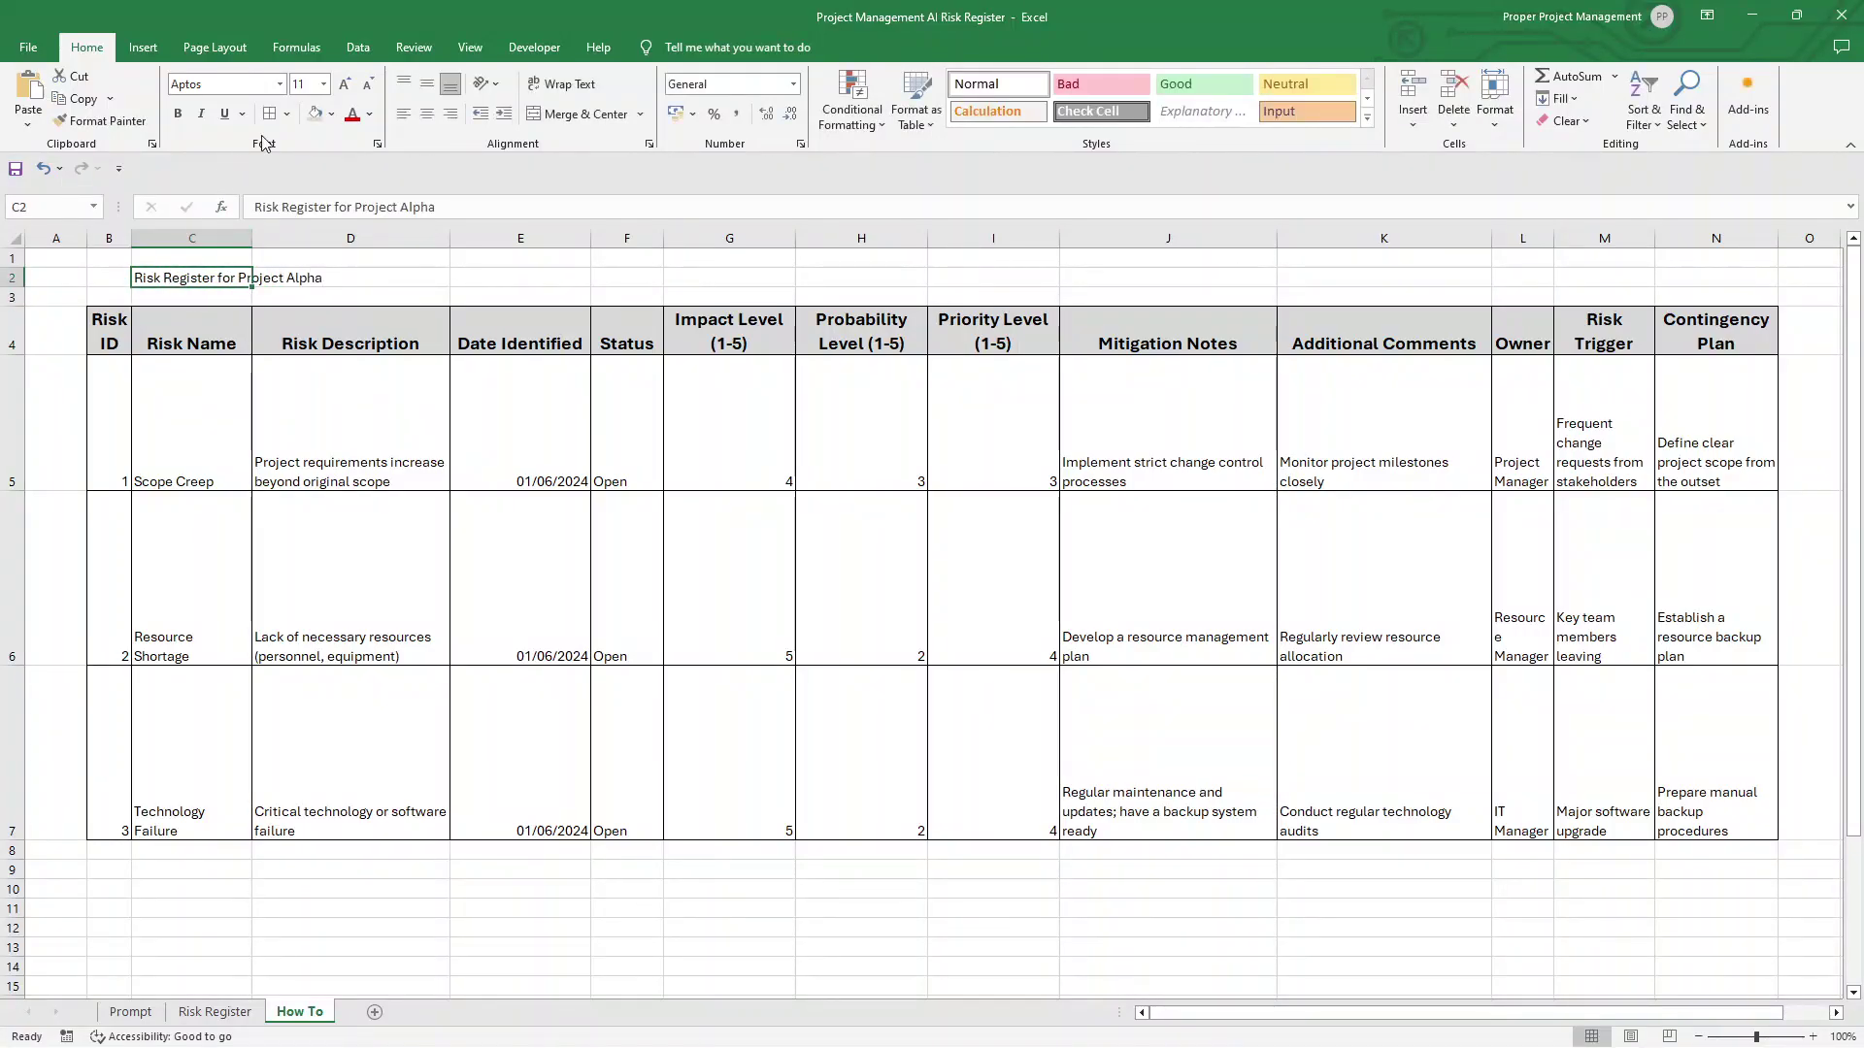
click(324, 115)
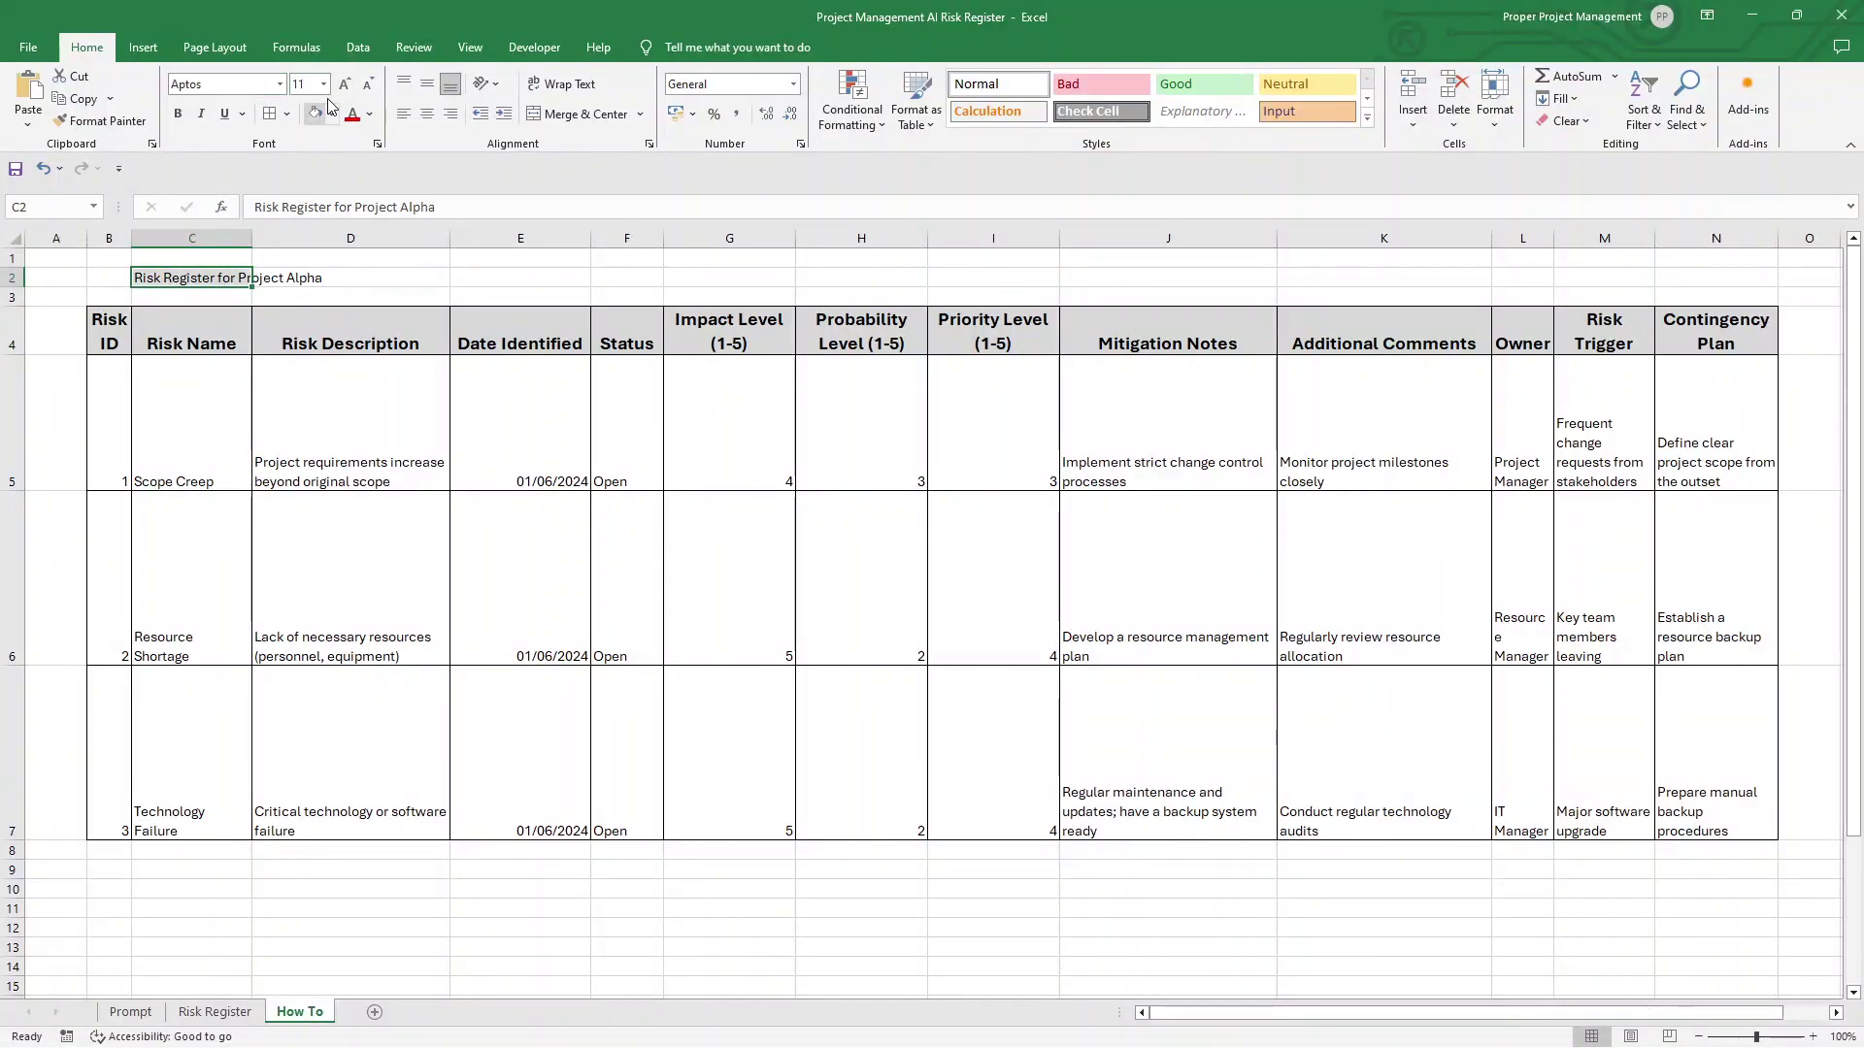
click(345, 84)
click(345, 84)
click(346, 85)
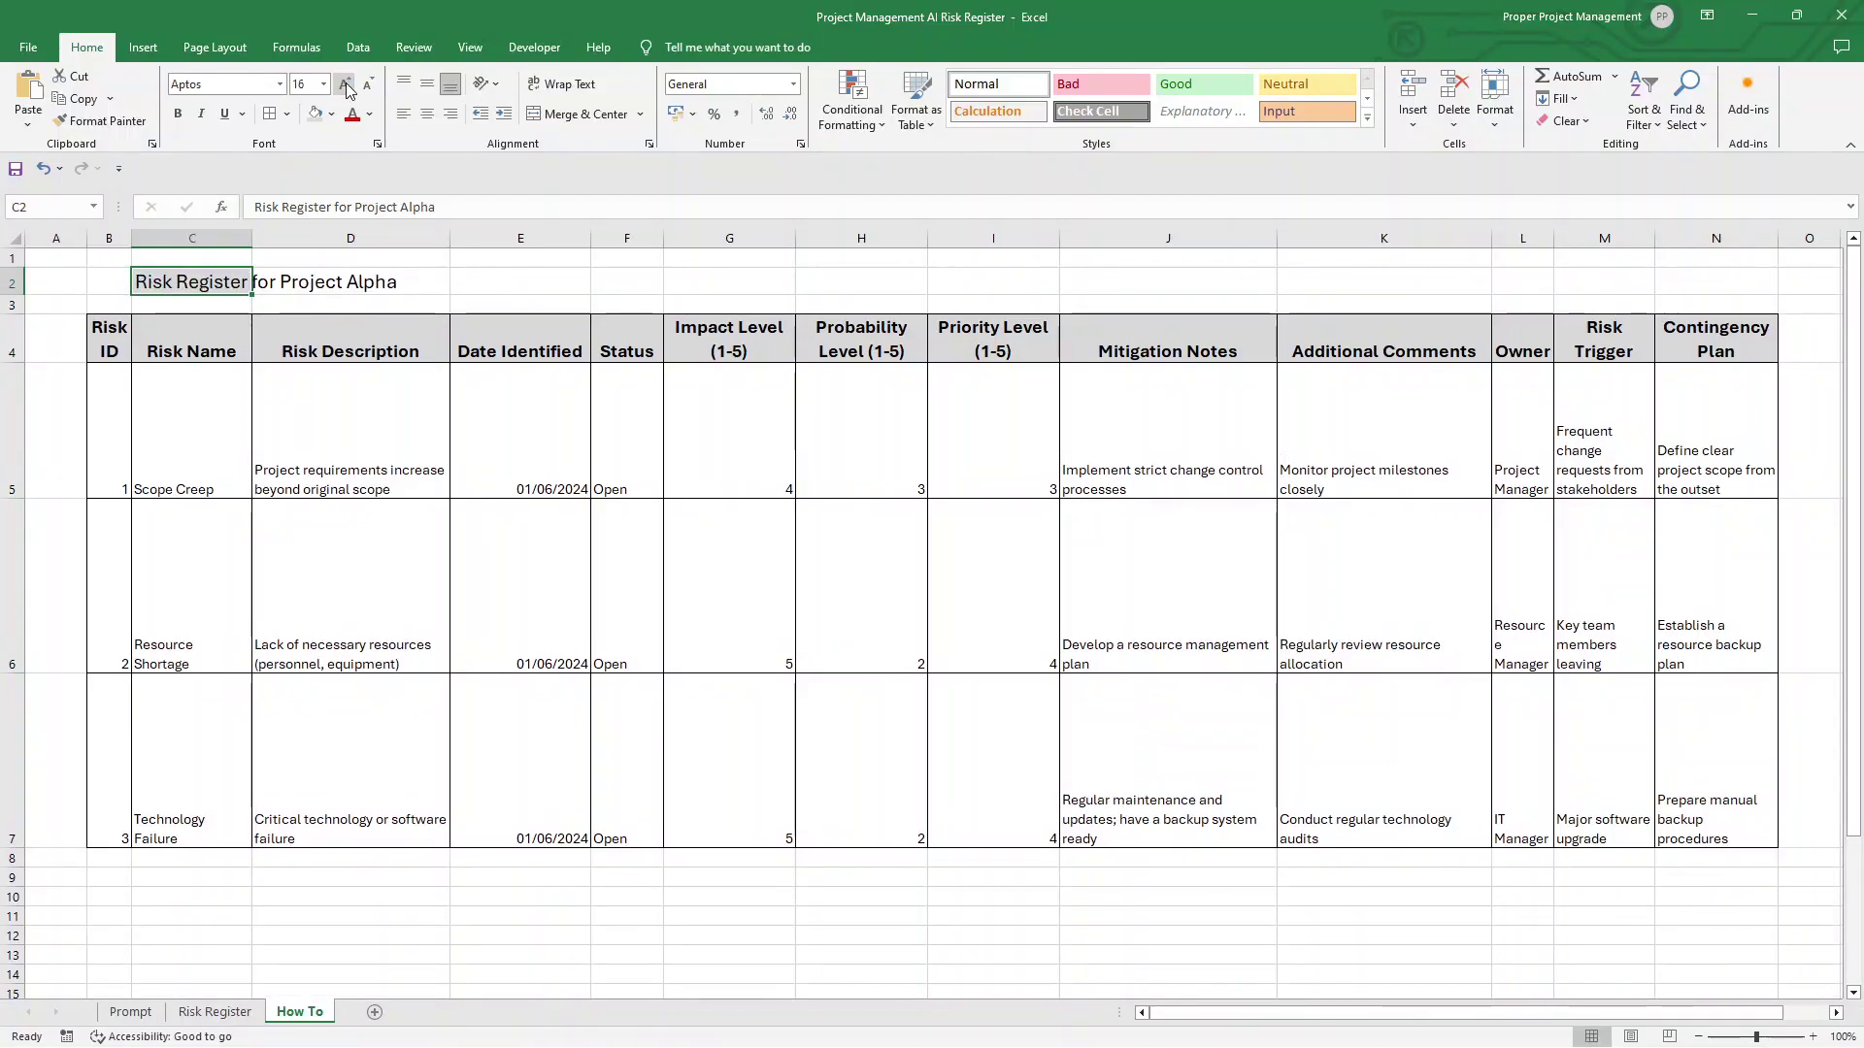
click(345, 84)
key(ctrl+b)
Merge and centre the title across cells C2 and D2
click(320, 283)
shift+click(231, 276)
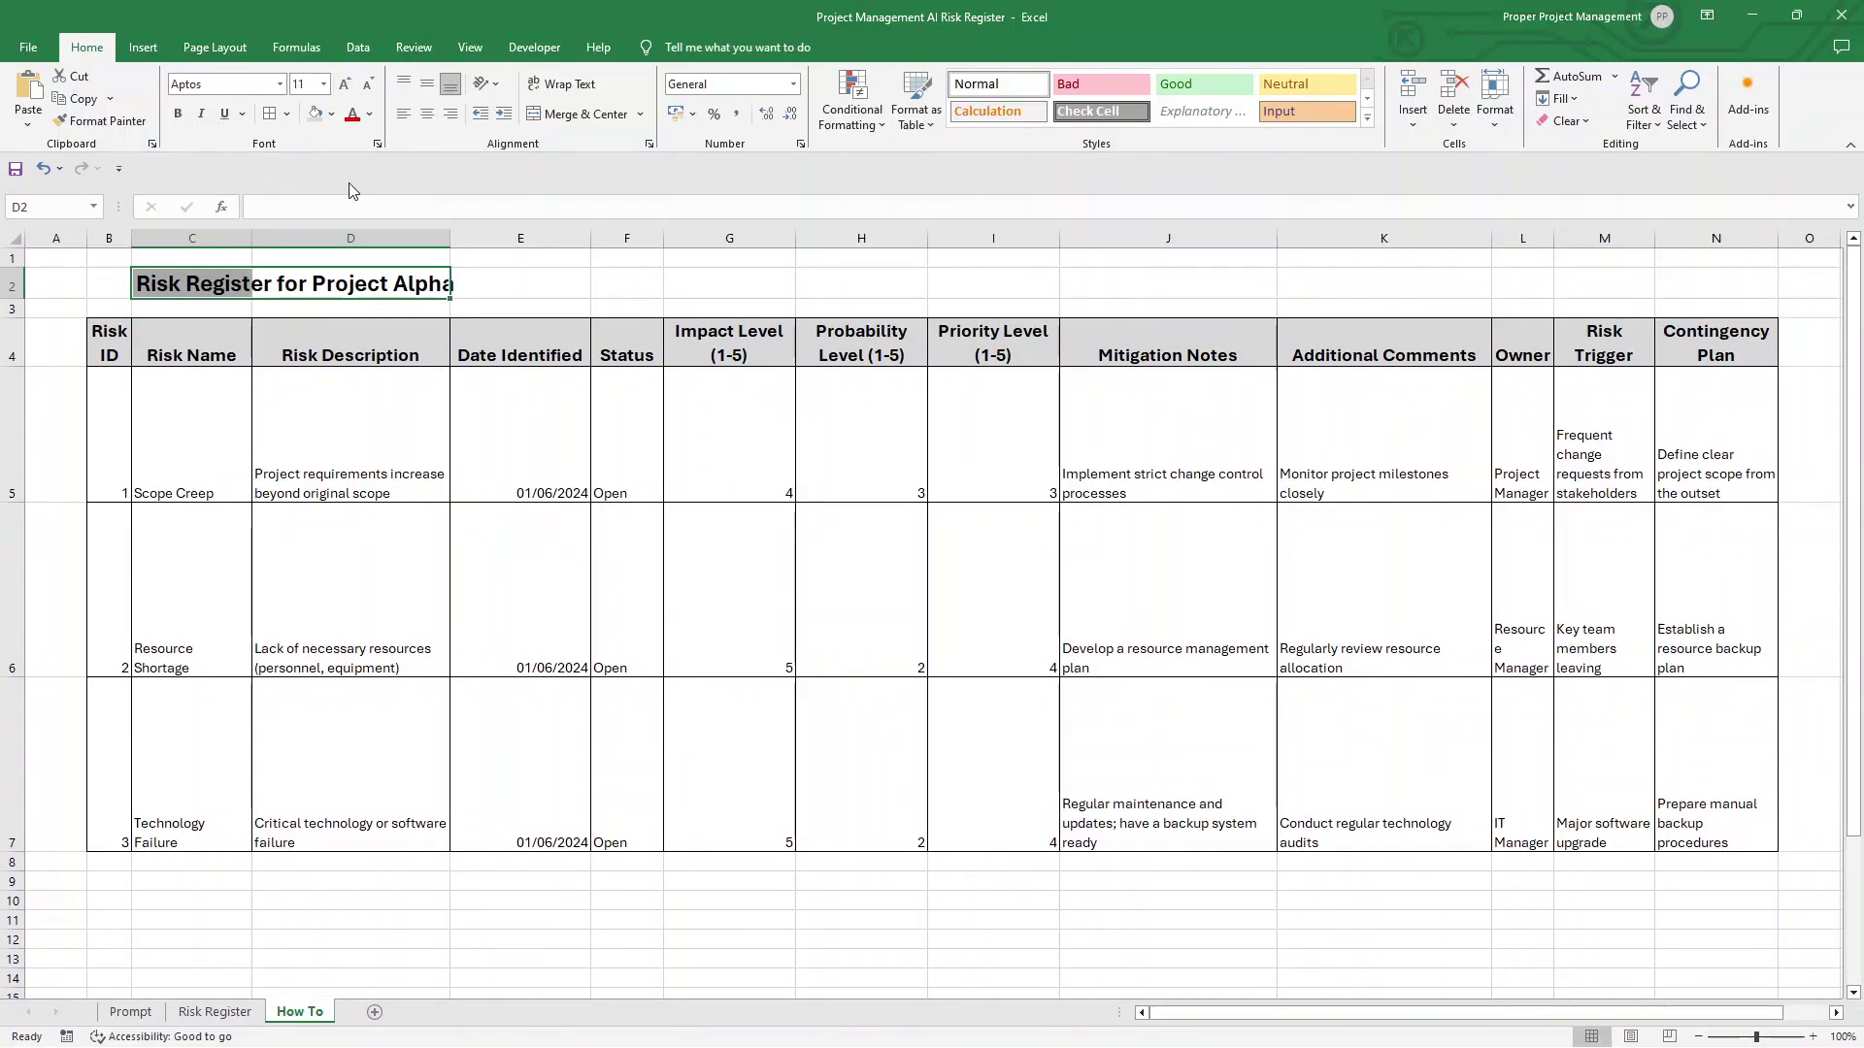
click(563, 114)
click(626, 258)
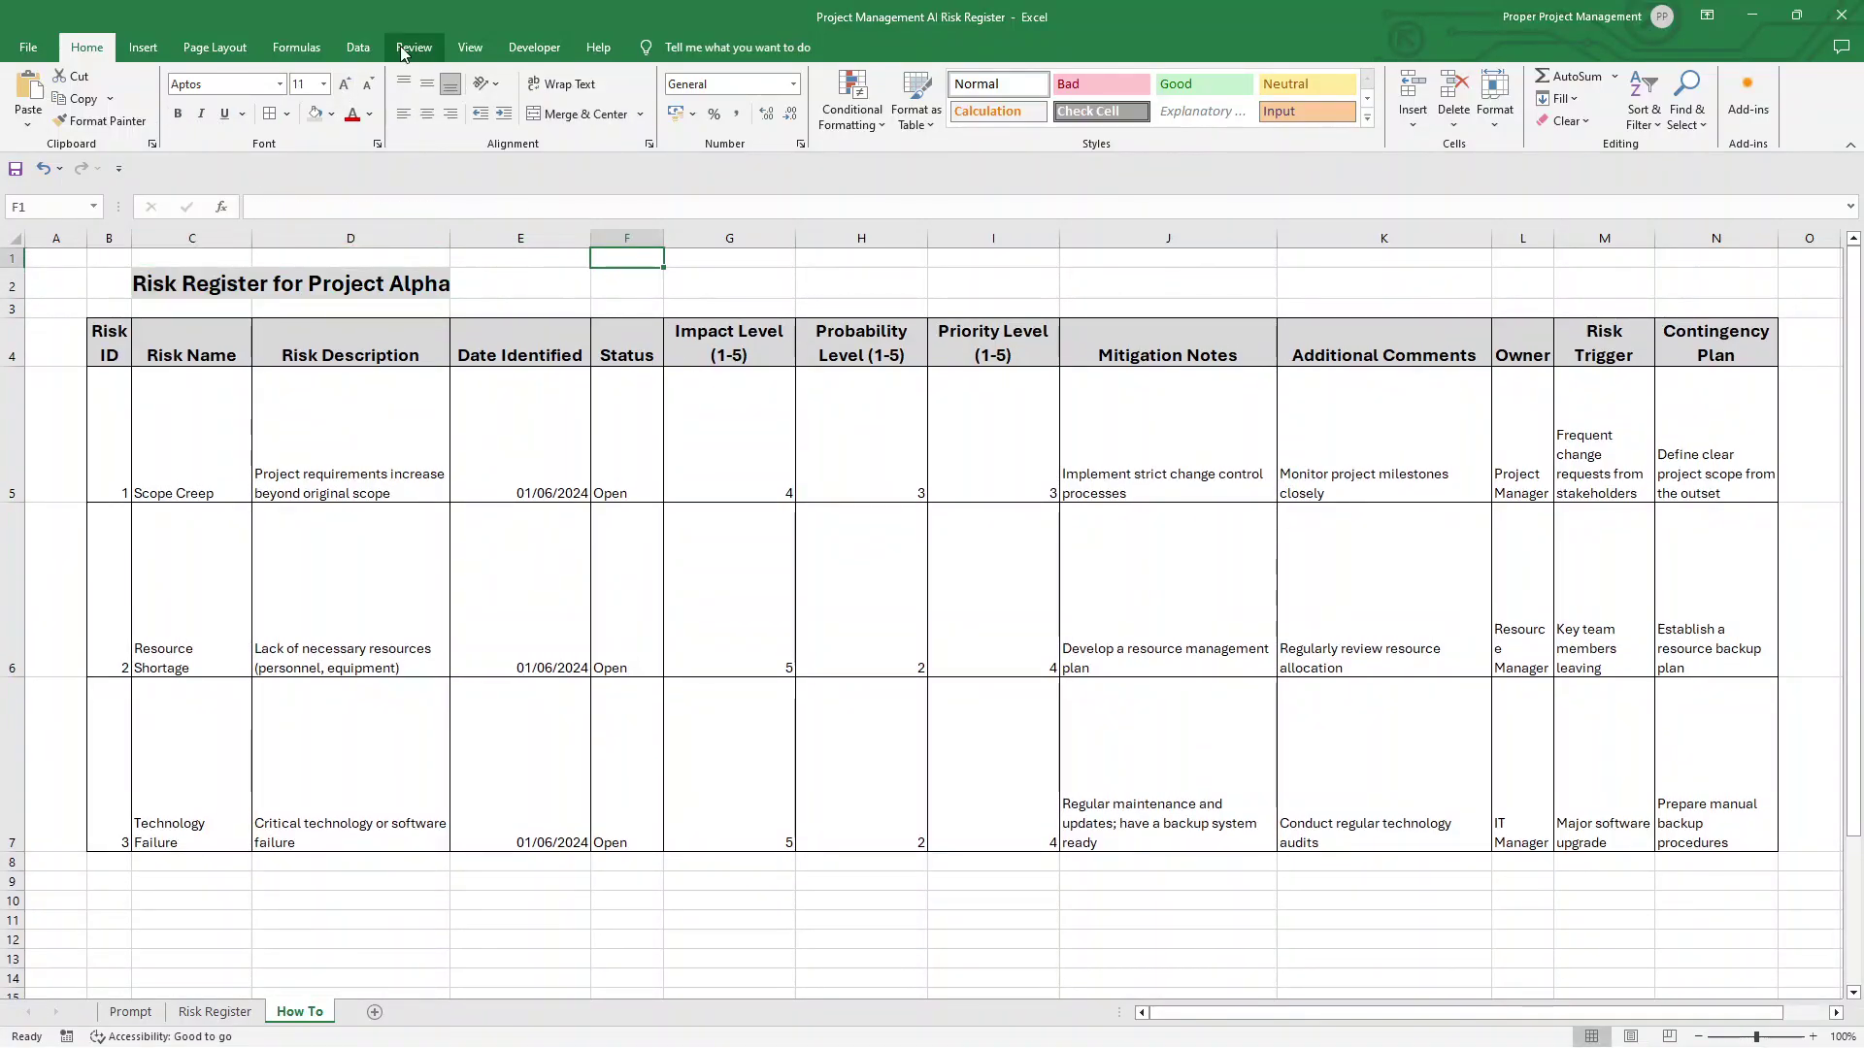
Hide the gridlines on the How To sheet
click(470, 47)
click(224, 98)
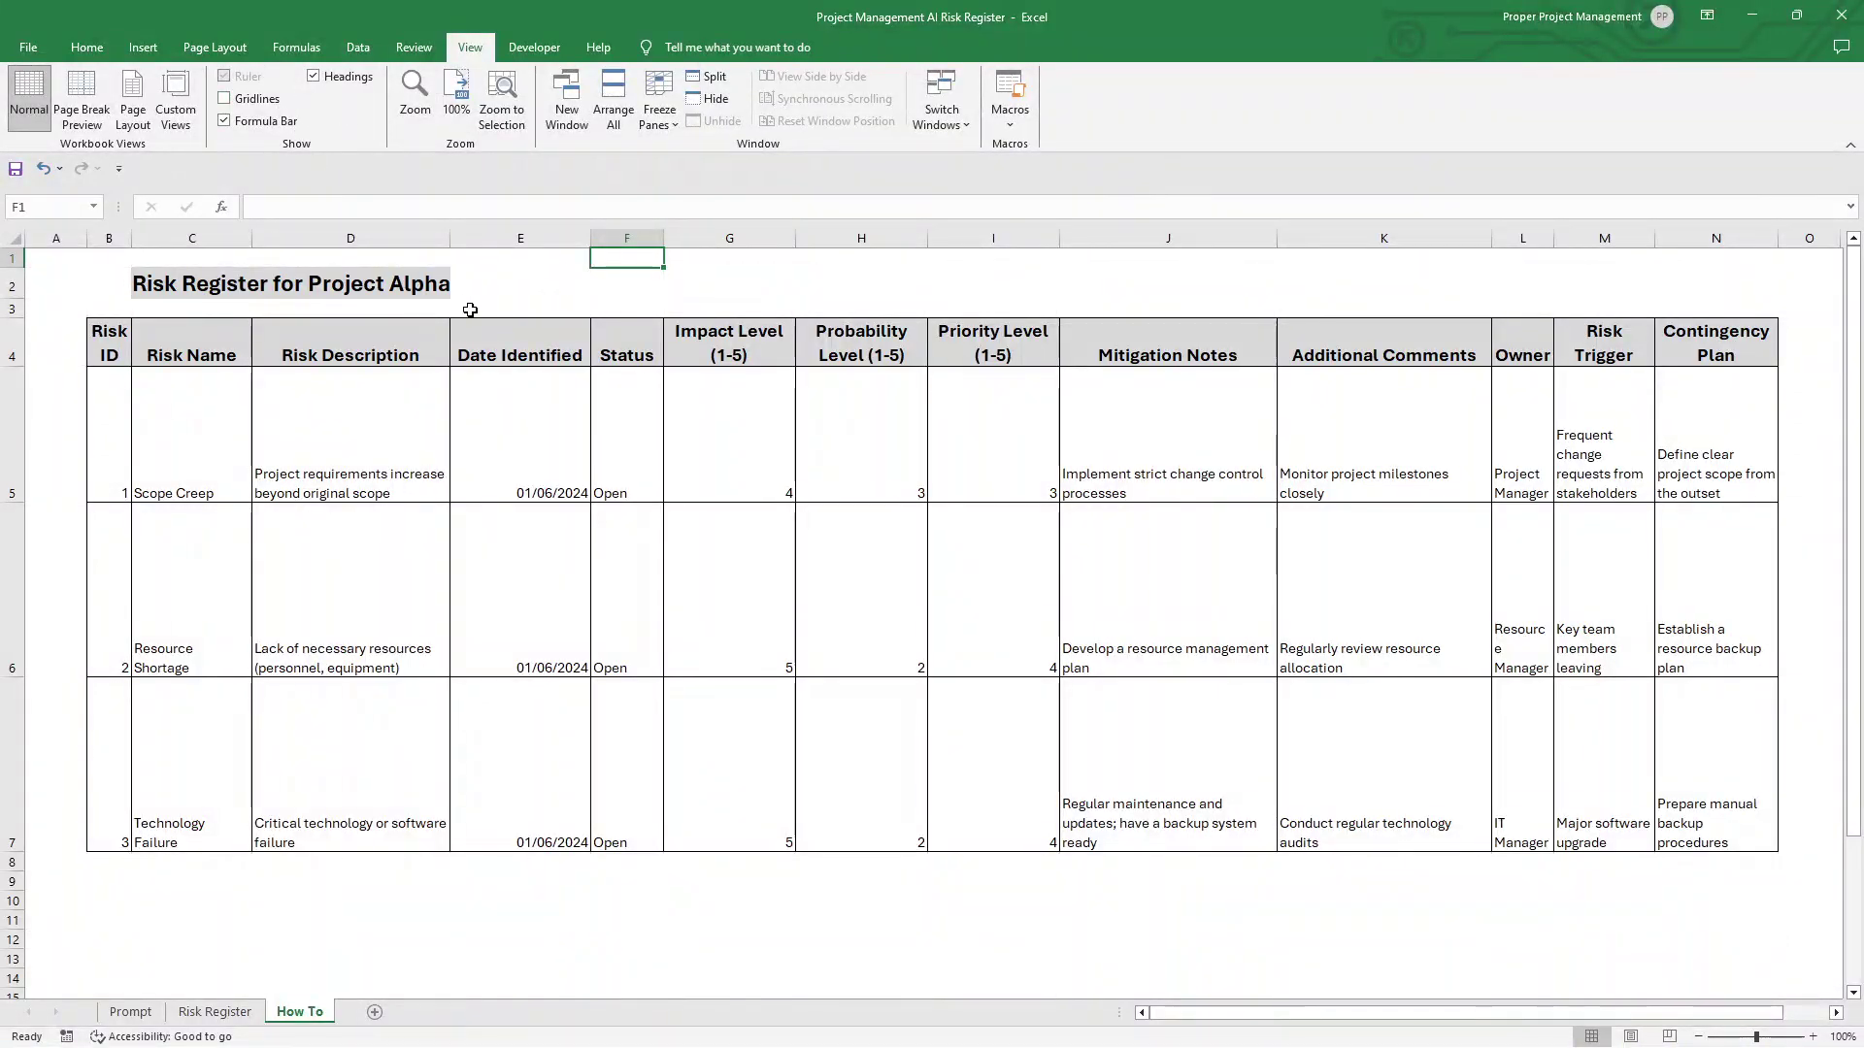
click(483, 309)
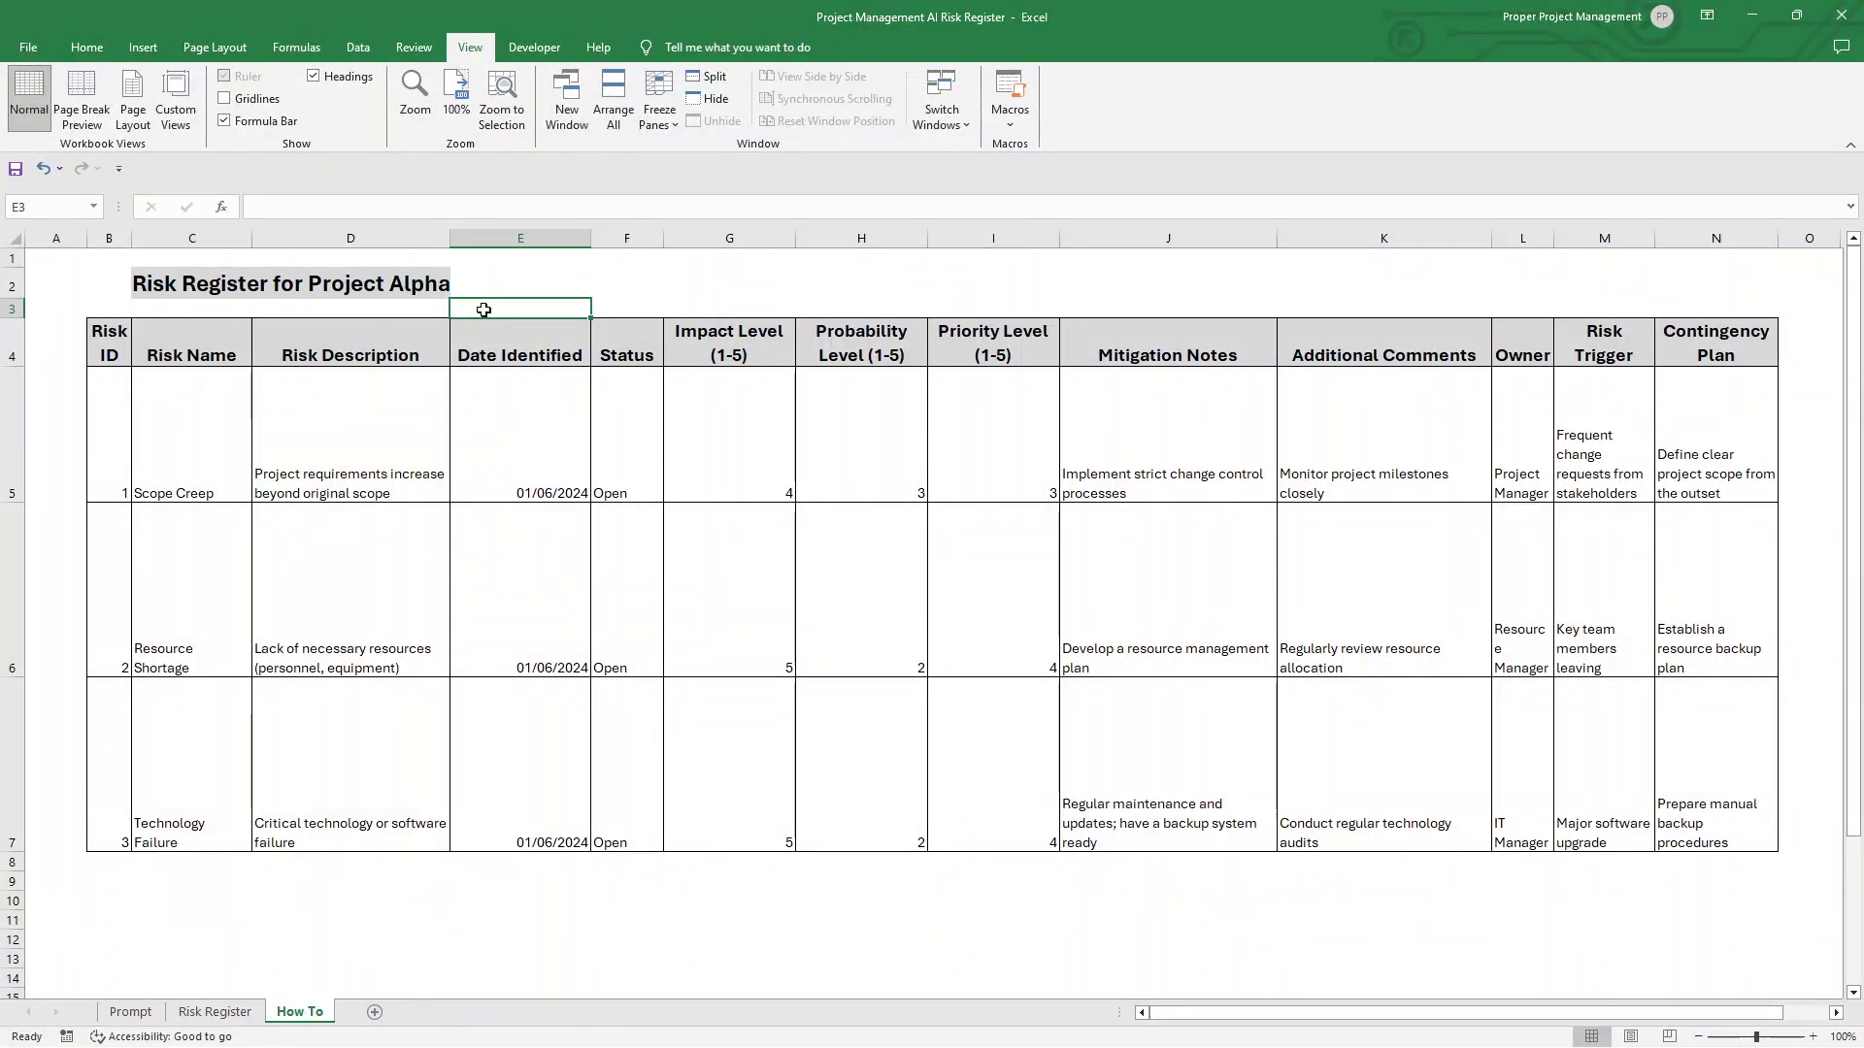
Replace the first risk's Priority Level in I5 with the formula =G5*H5, multiplying impact by probability
click(982, 614)
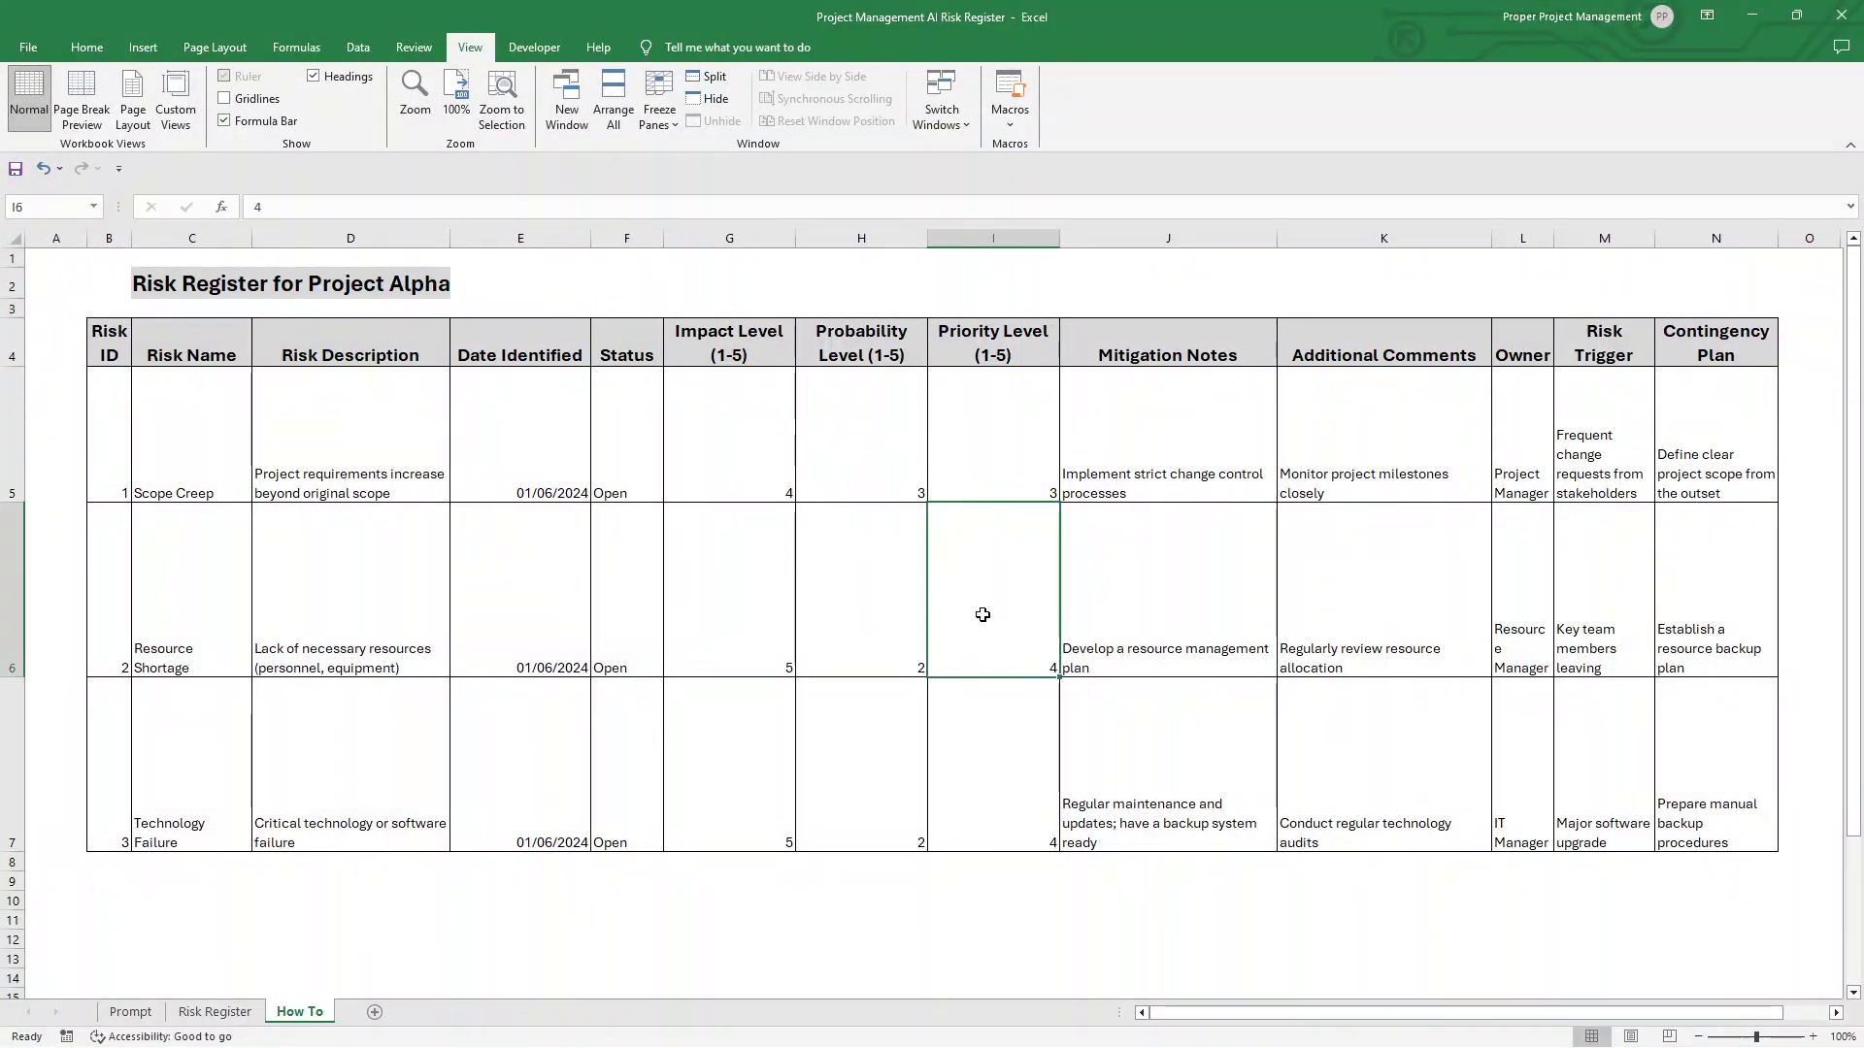
click(994, 465)
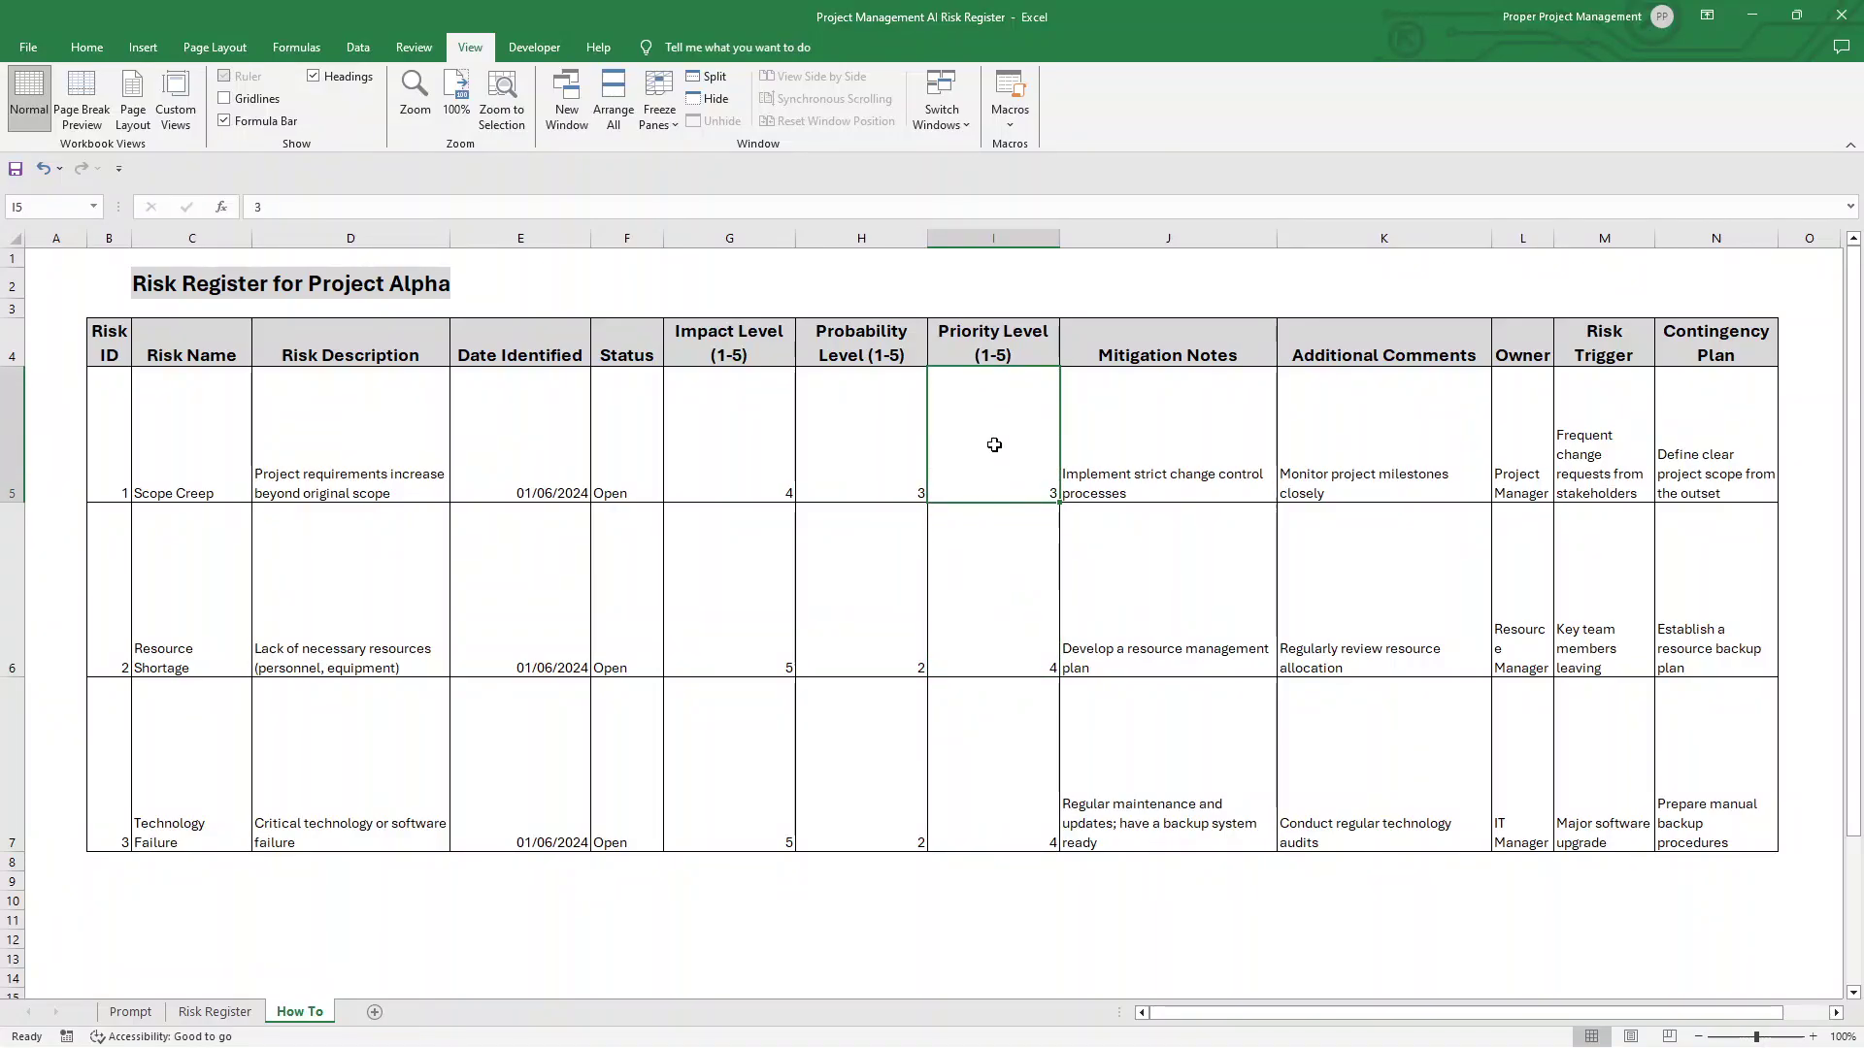
text(=)
click(788, 462)
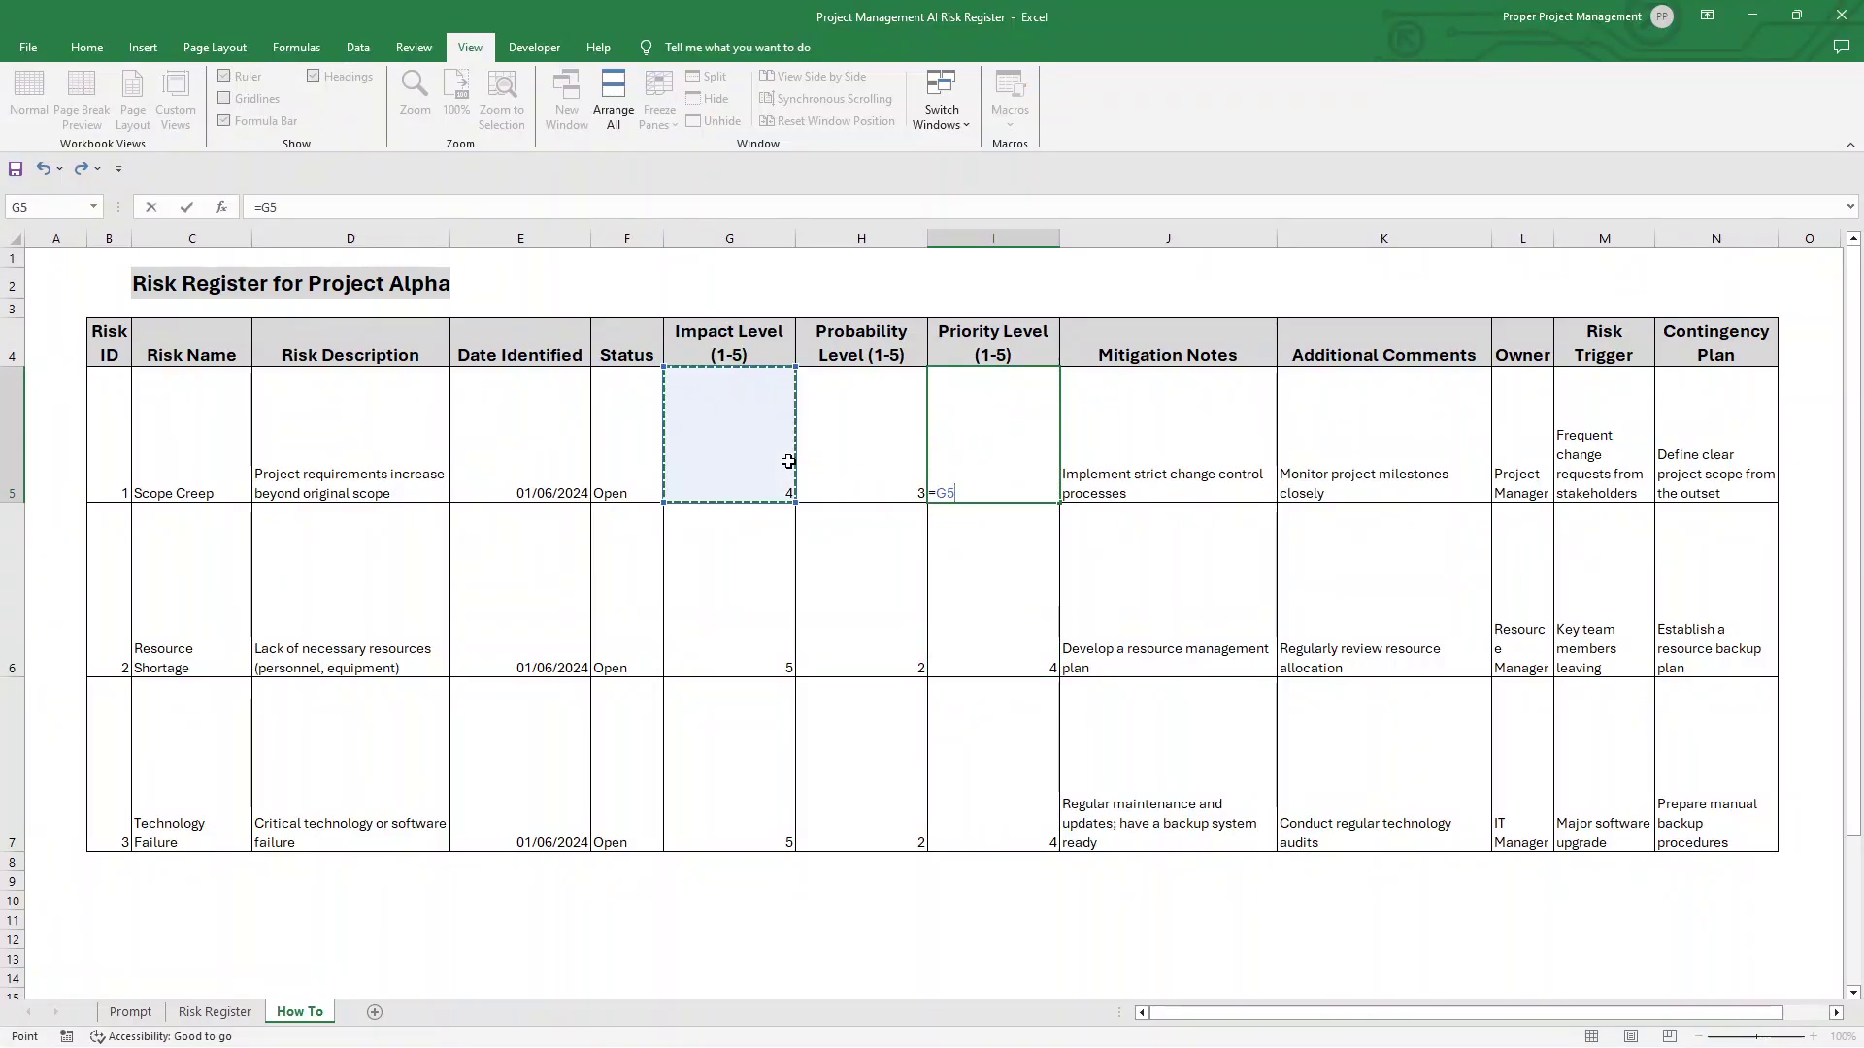
text(*)
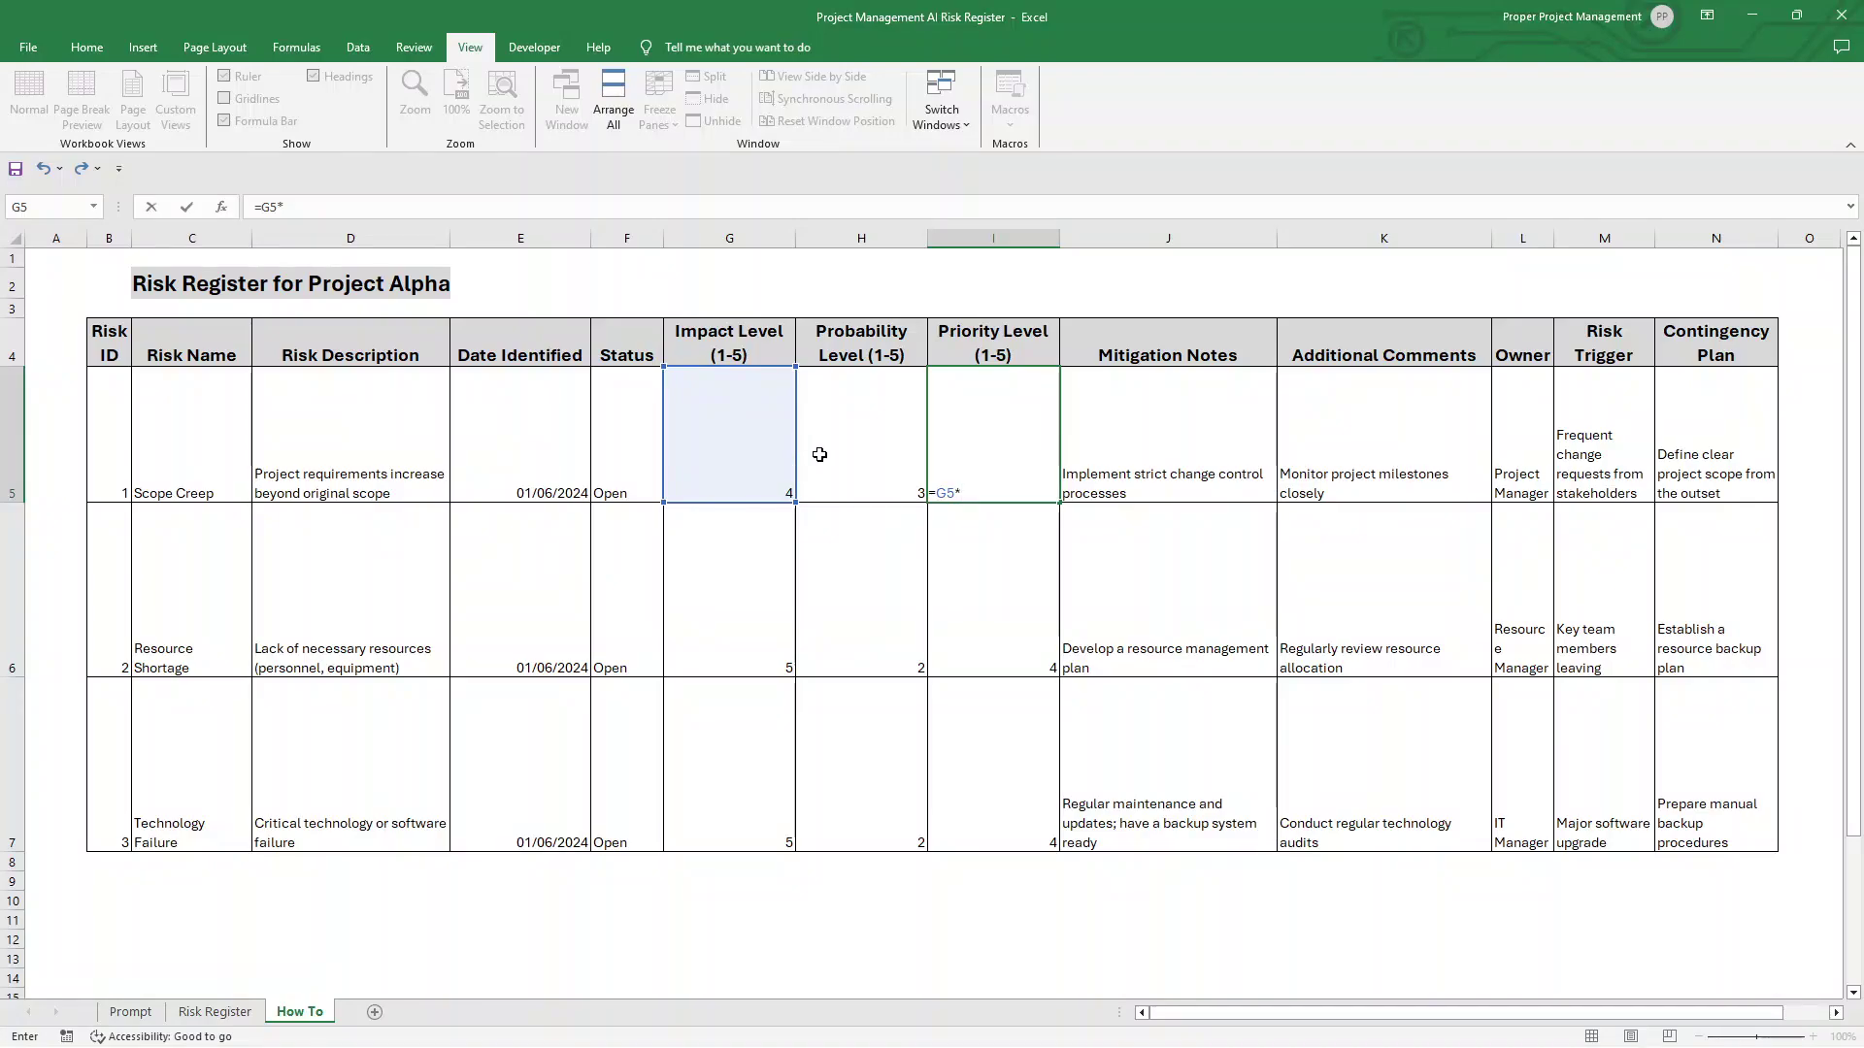
click(835, 448)
key(Return)
click(948, 470)
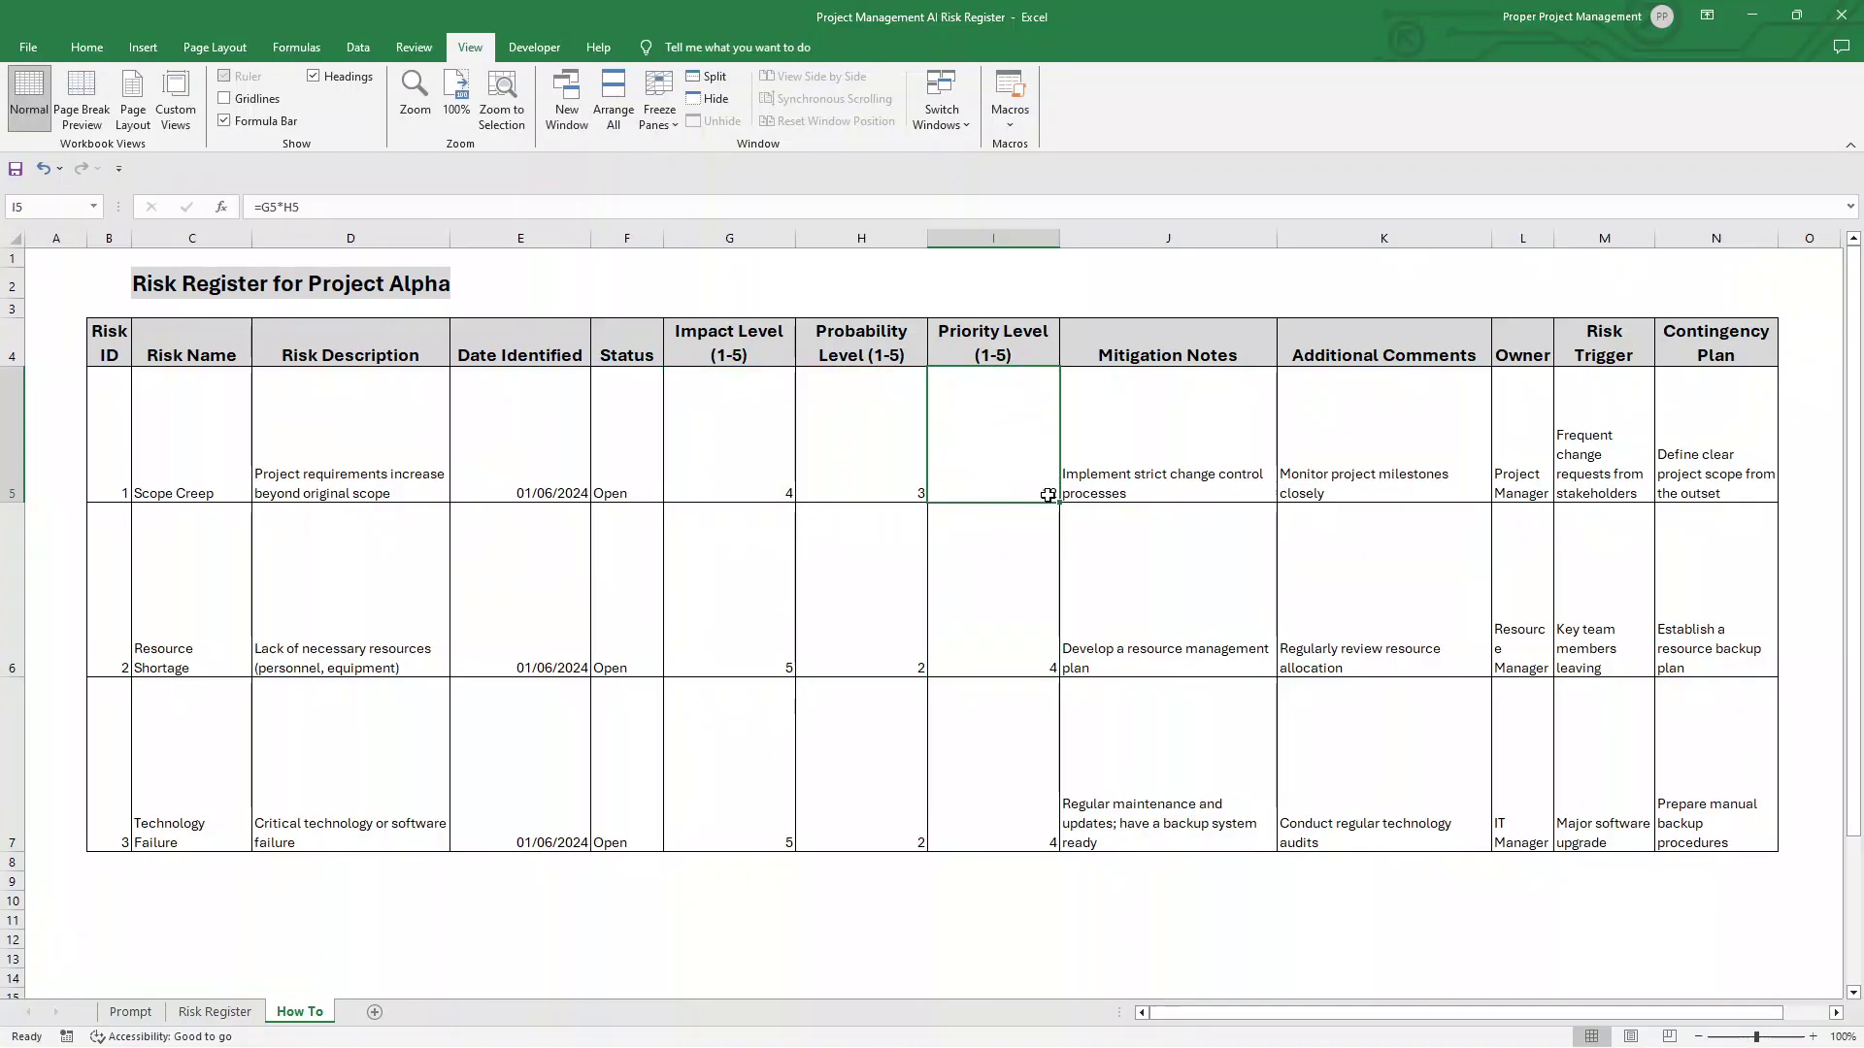
Fill the Priority Level formula from I5 down through I7 so all three risks are calculated
drag(1059, 503, 1028, 788)
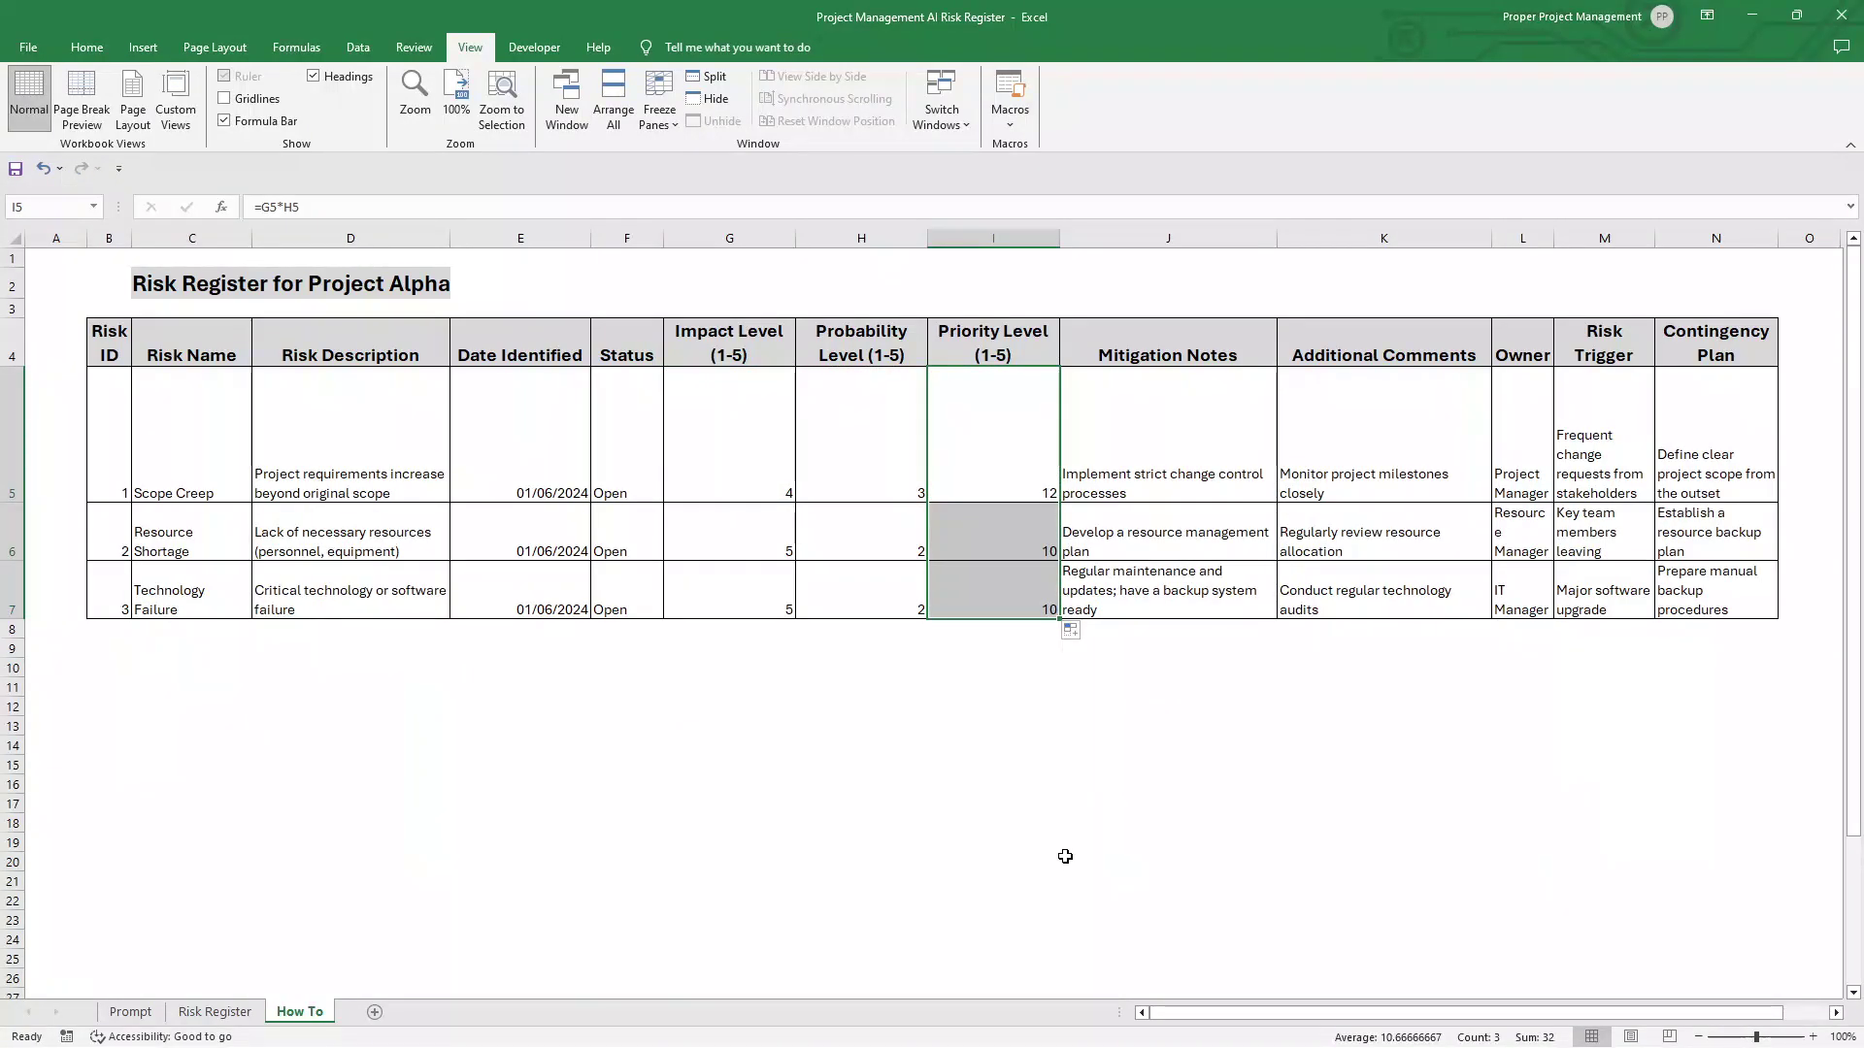
click(1019, 684)
Examine how the Impact Level and Probability Level columns feed the Priority Level results in I5:I7 for the listed risks
drag(1048, 593, 1036, 458)
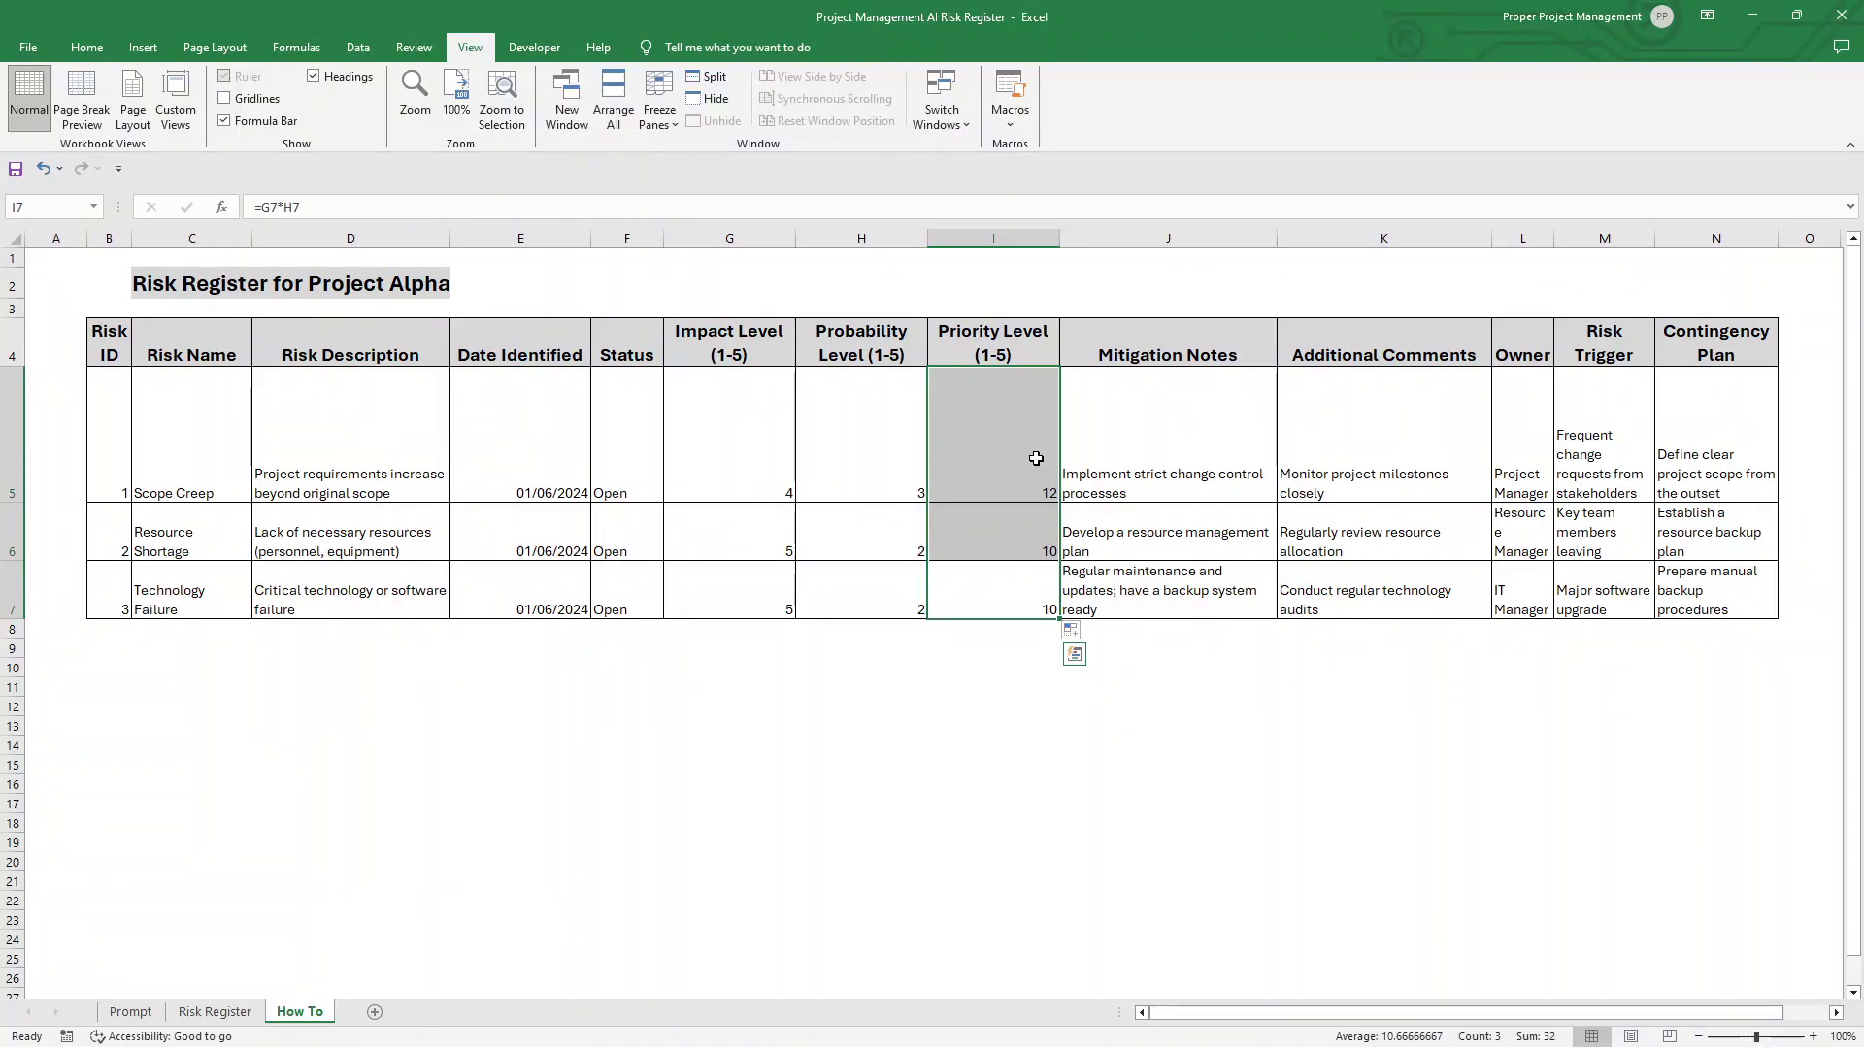
click(751, 355)
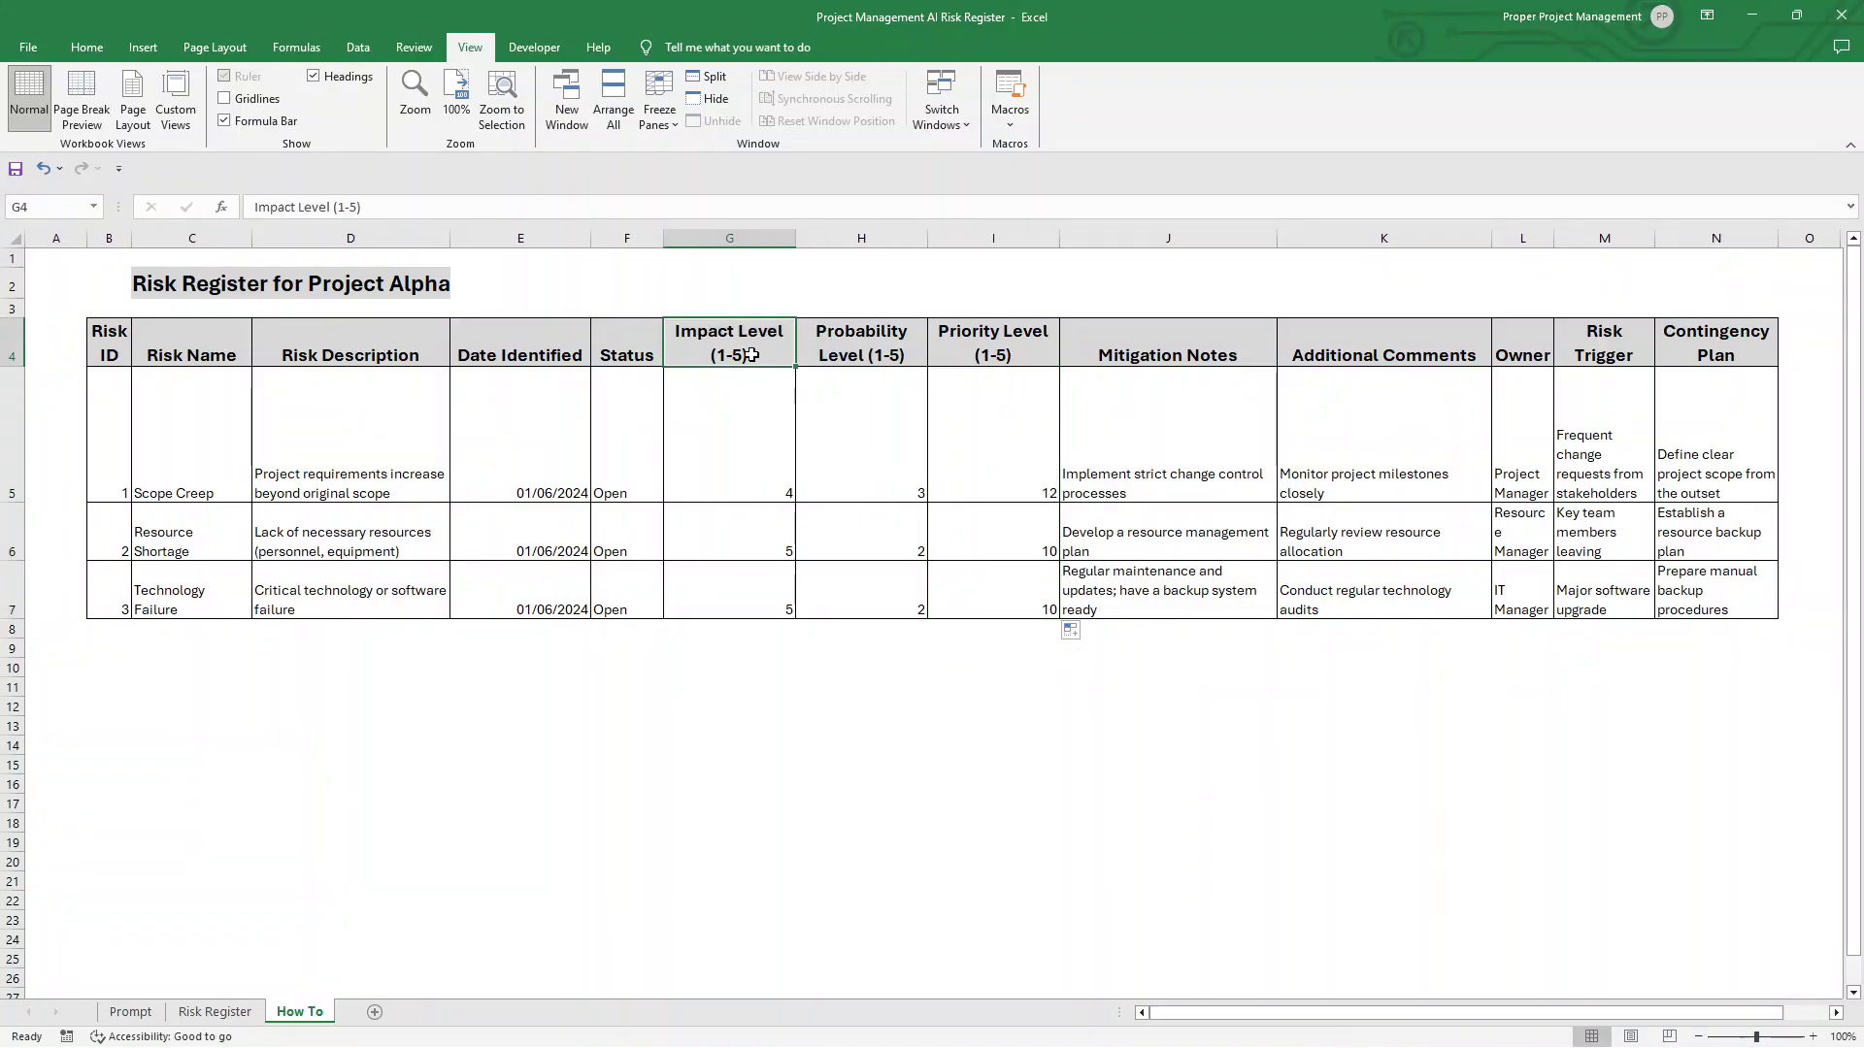
click(833, 359)
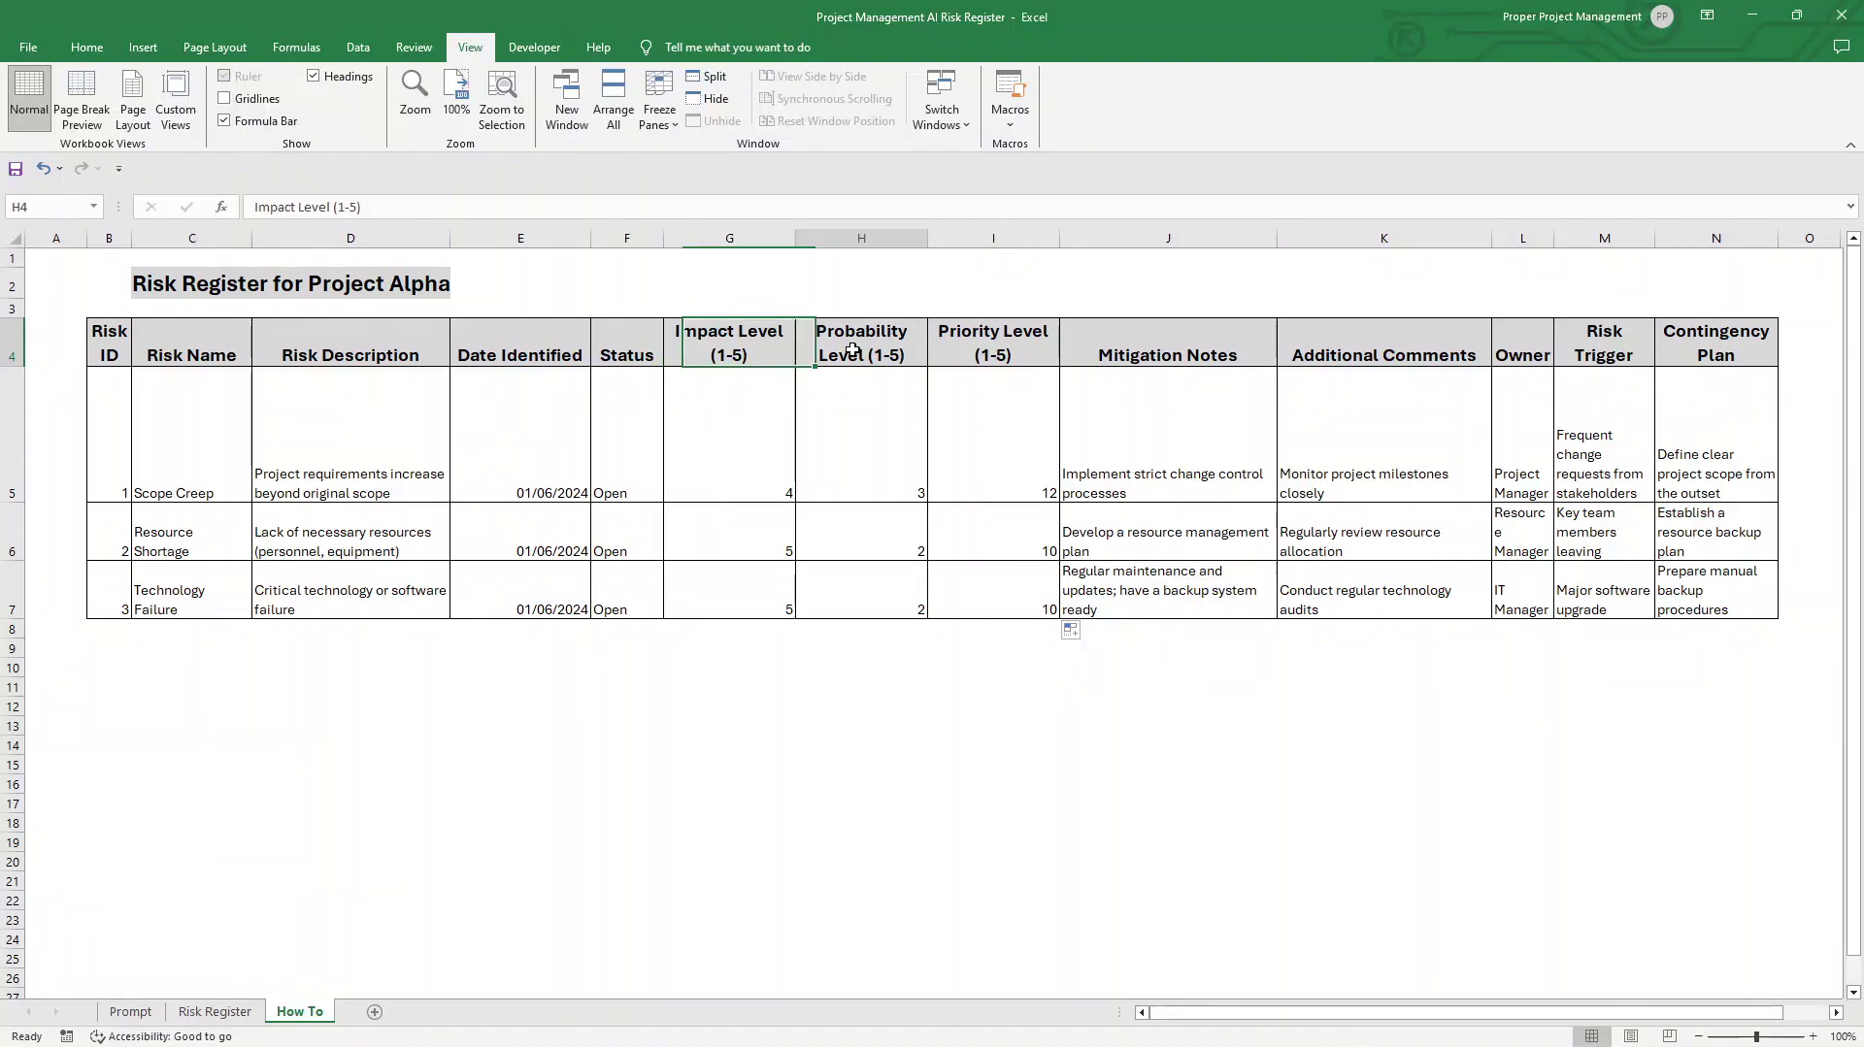
click(753, 343)
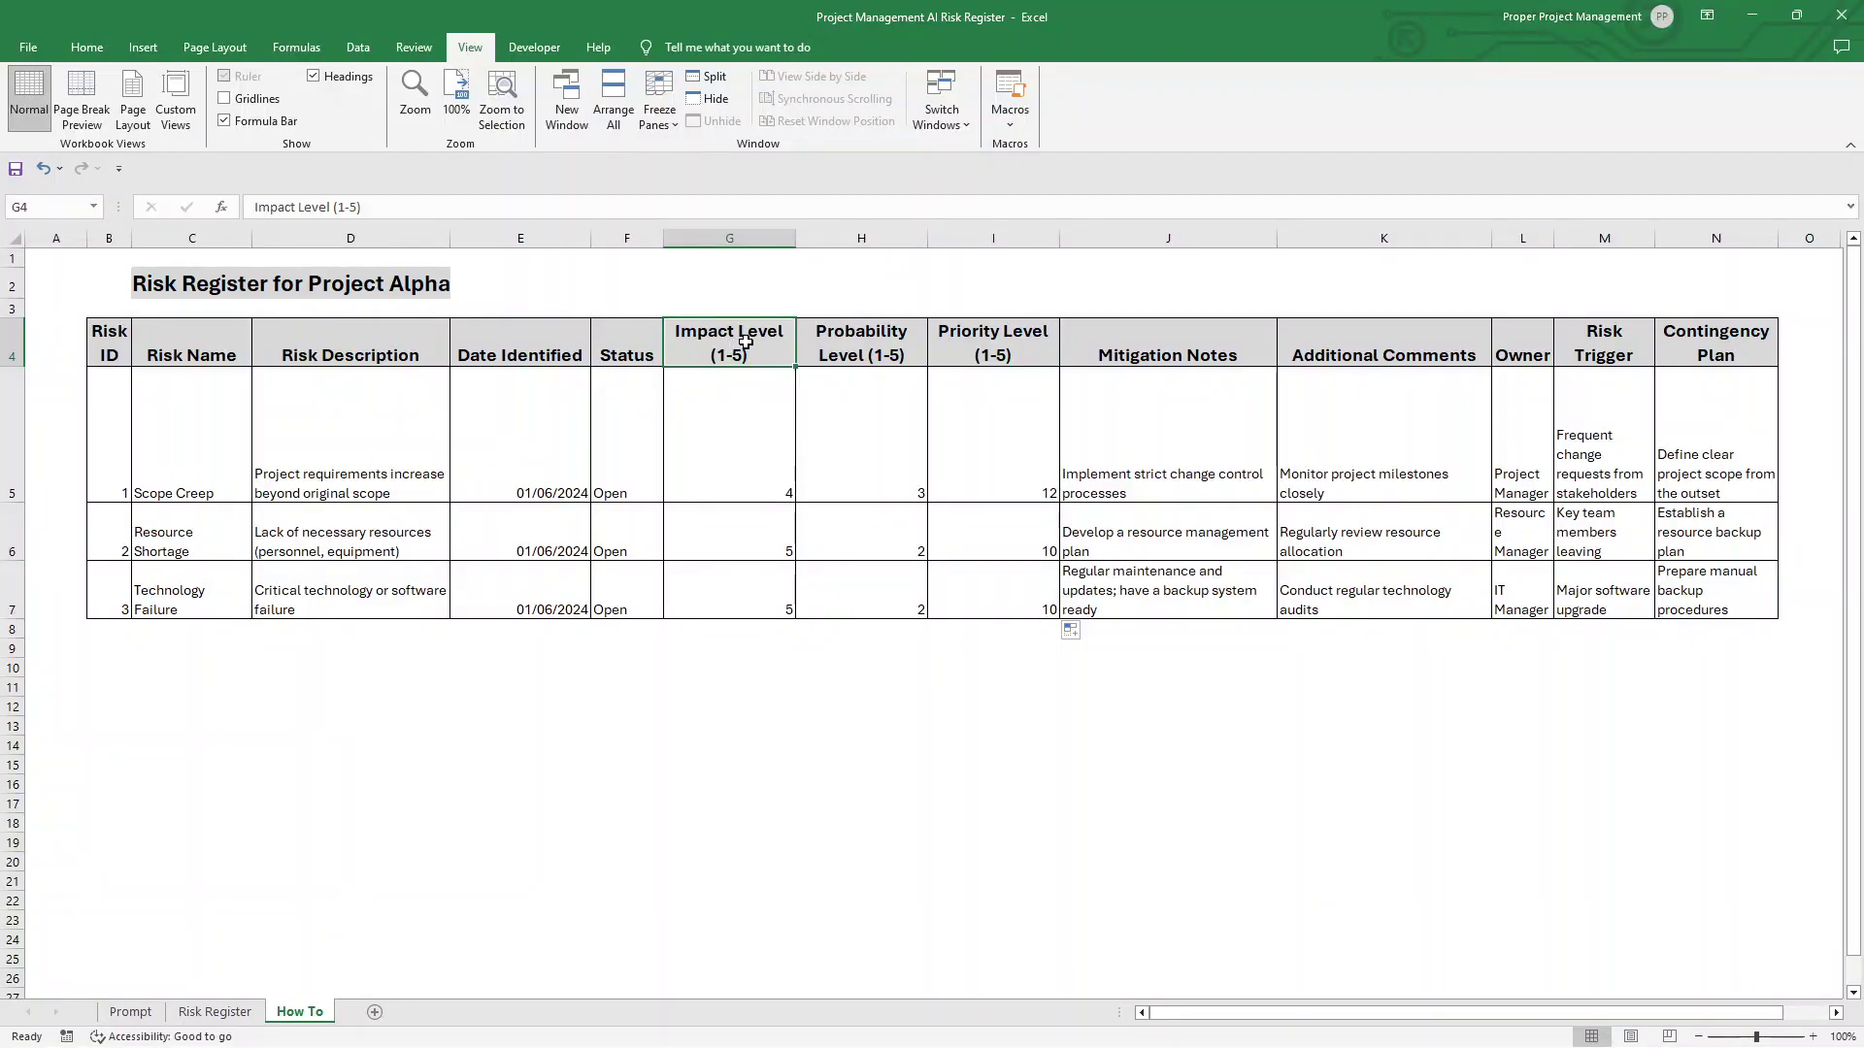
click(814, 340)
click(1039, 448)
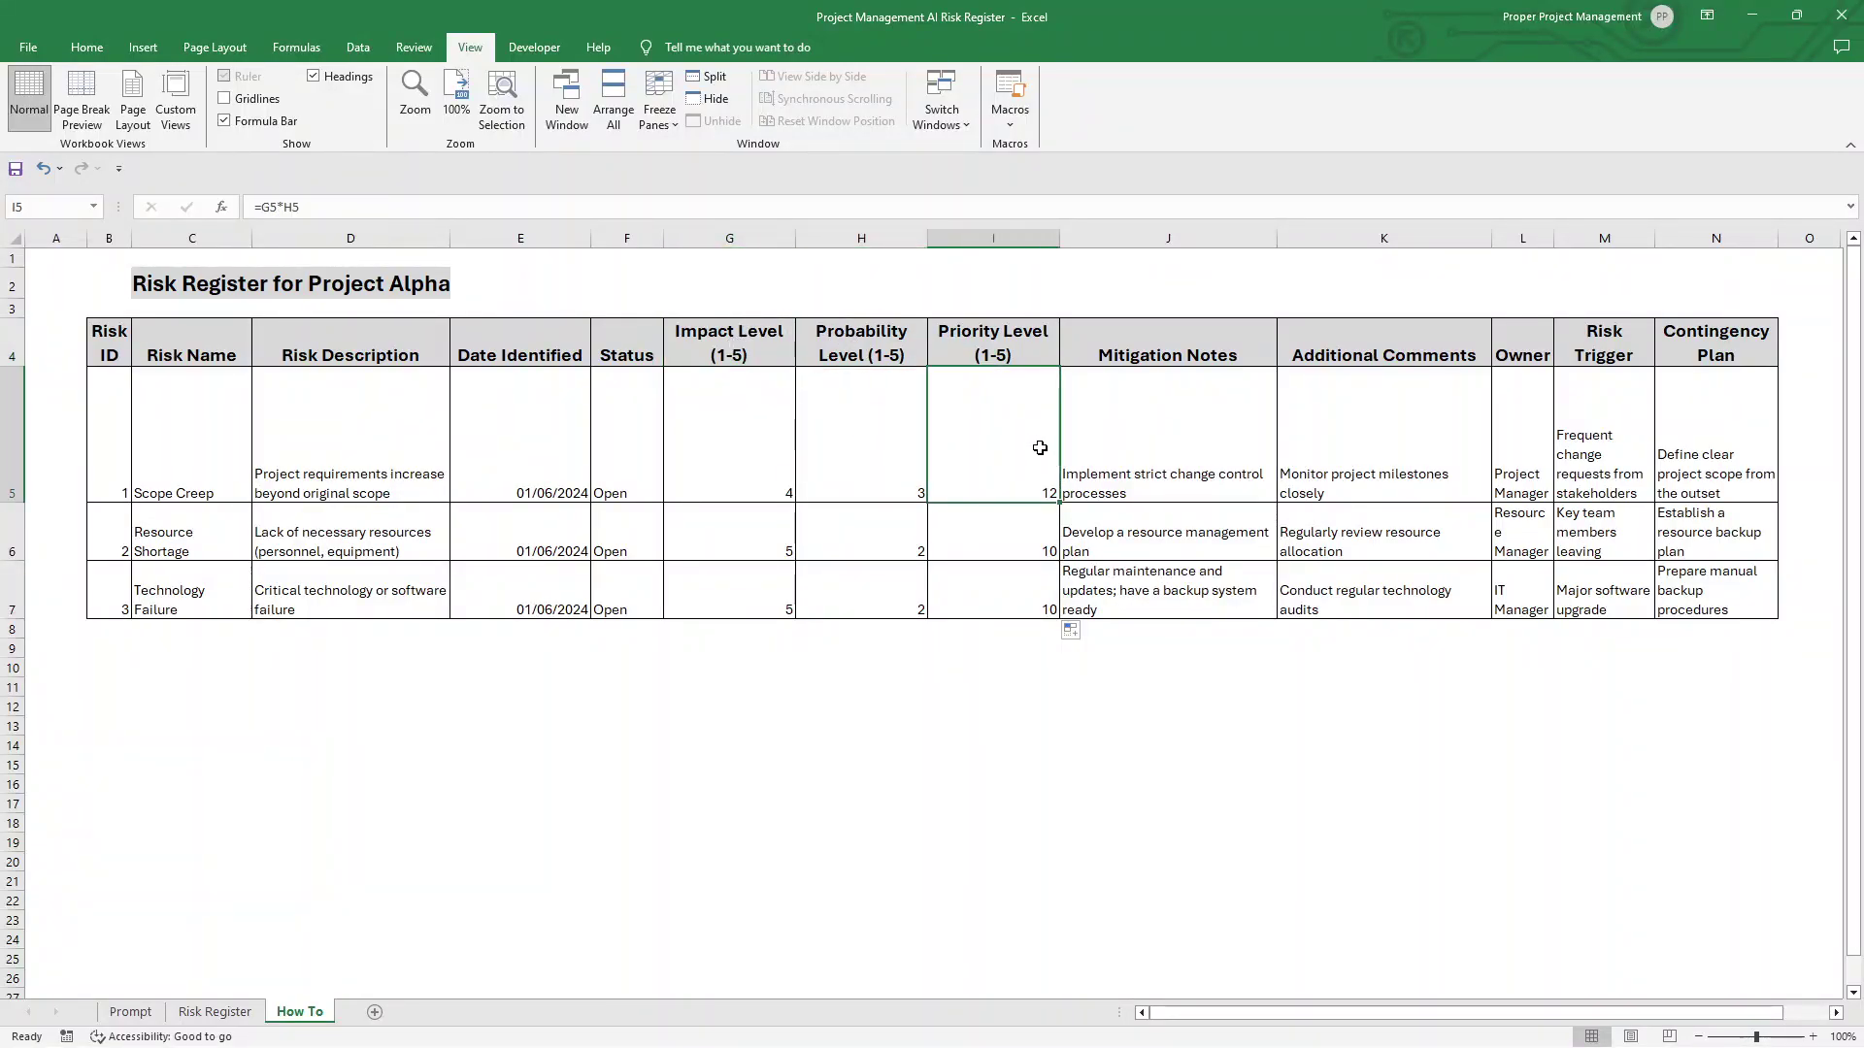
drag(184, 458, 970, 456)
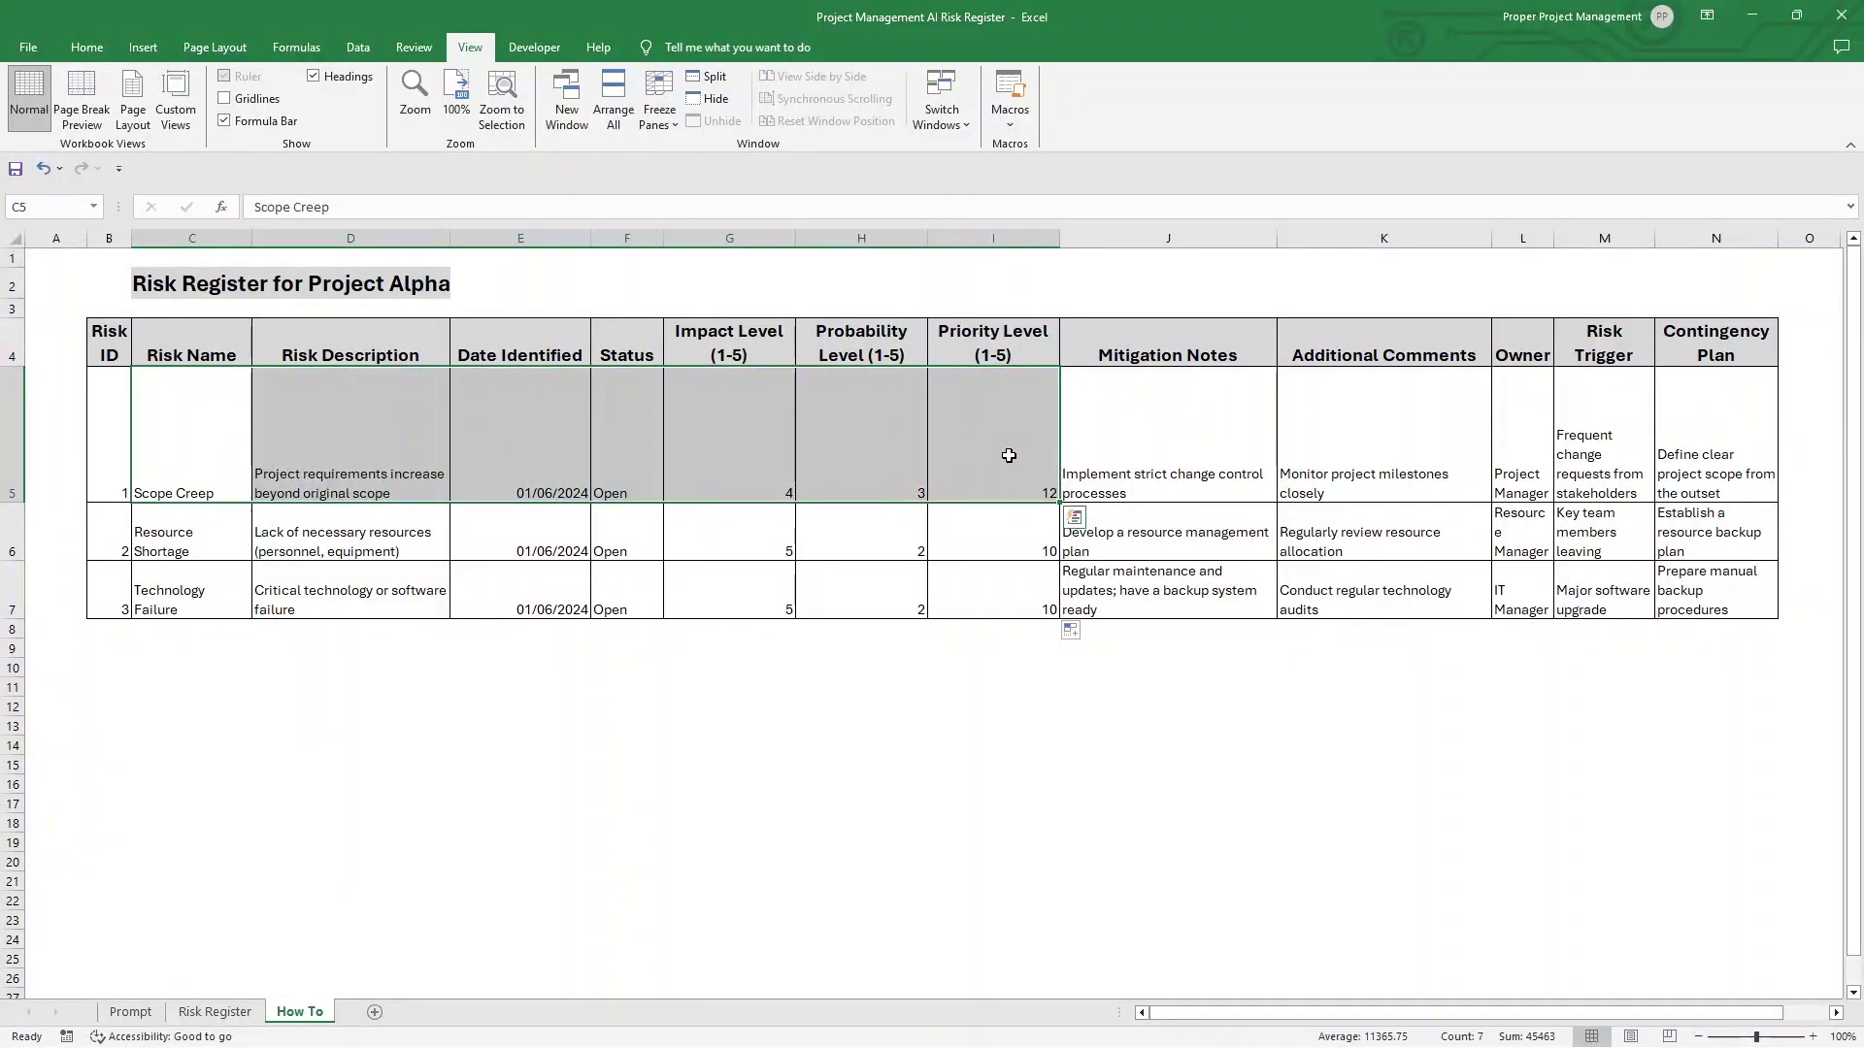
click(1008, 455)
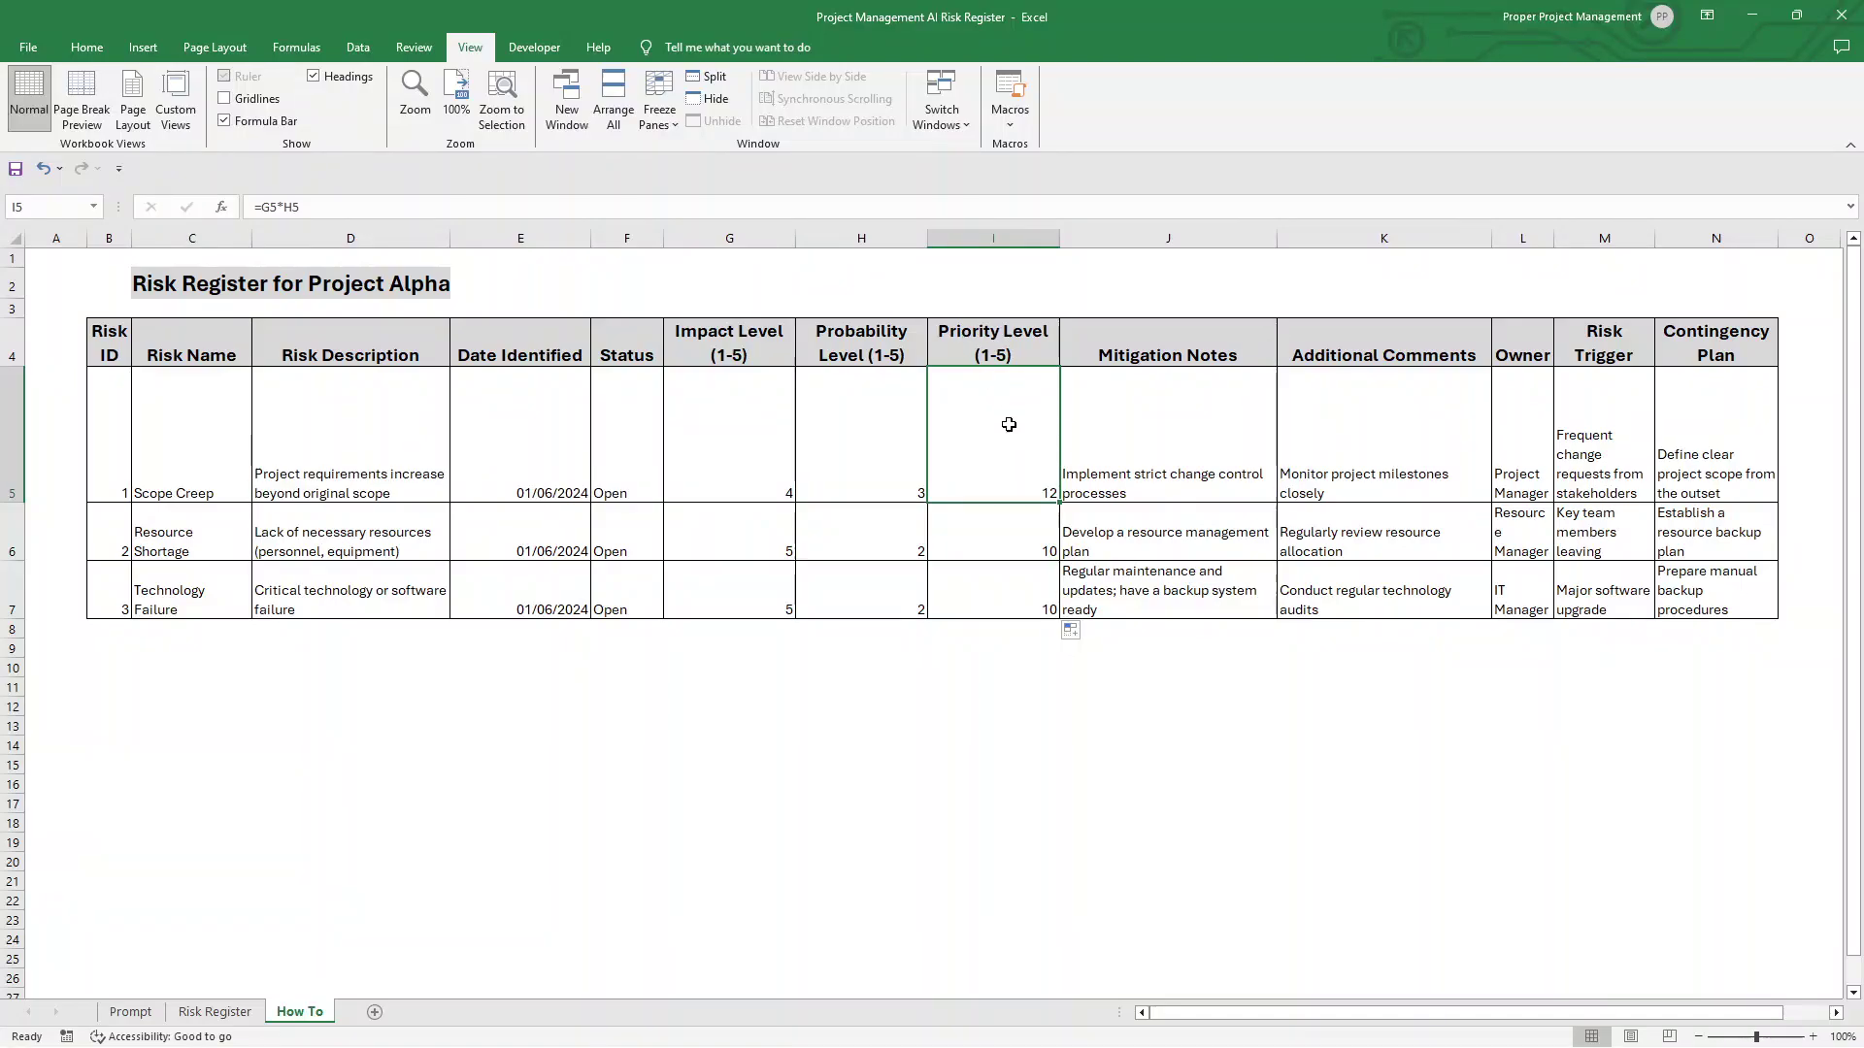
click(791, 454)
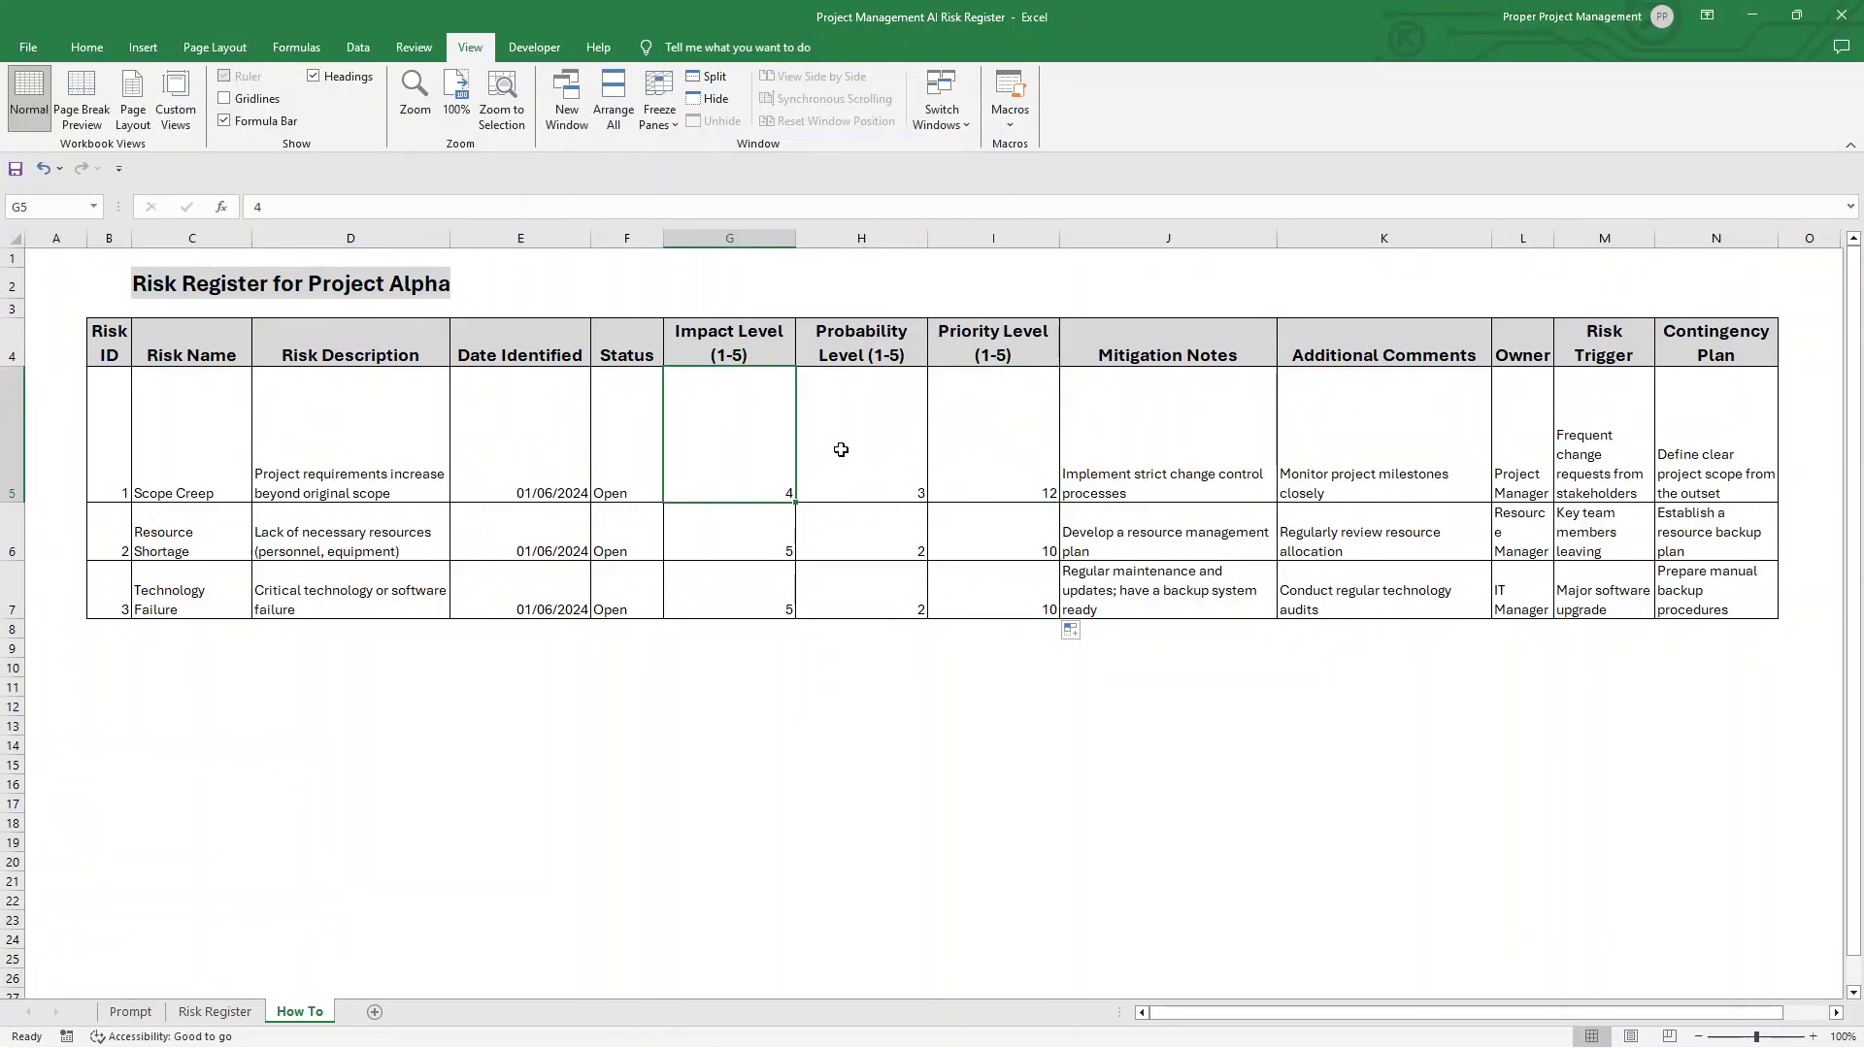
click(839, 449)
click(937, 450)
drag(1019, 466, 1019, 553)
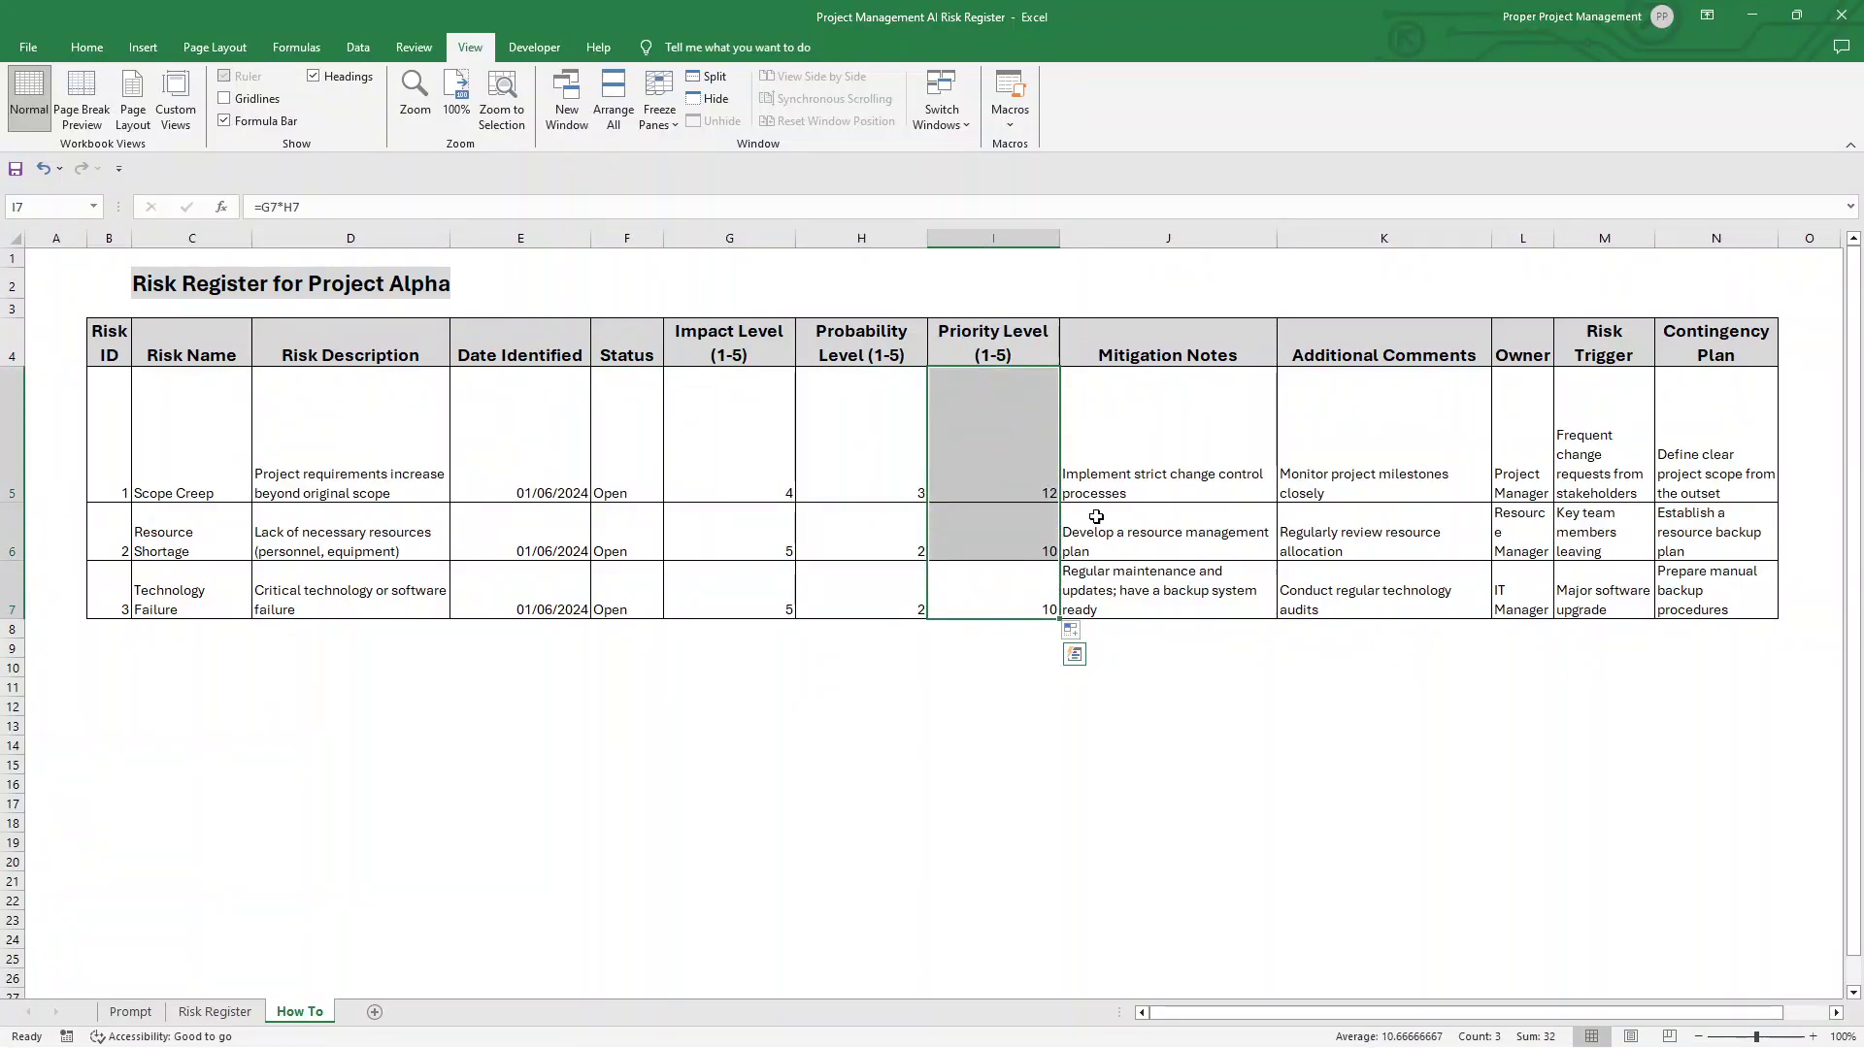
Reduce the height of row 5 so that it closely fits the Scope Creep risk's text
click(1167, 687)
drag(19, 501, 20, 444)
click(633, 603)
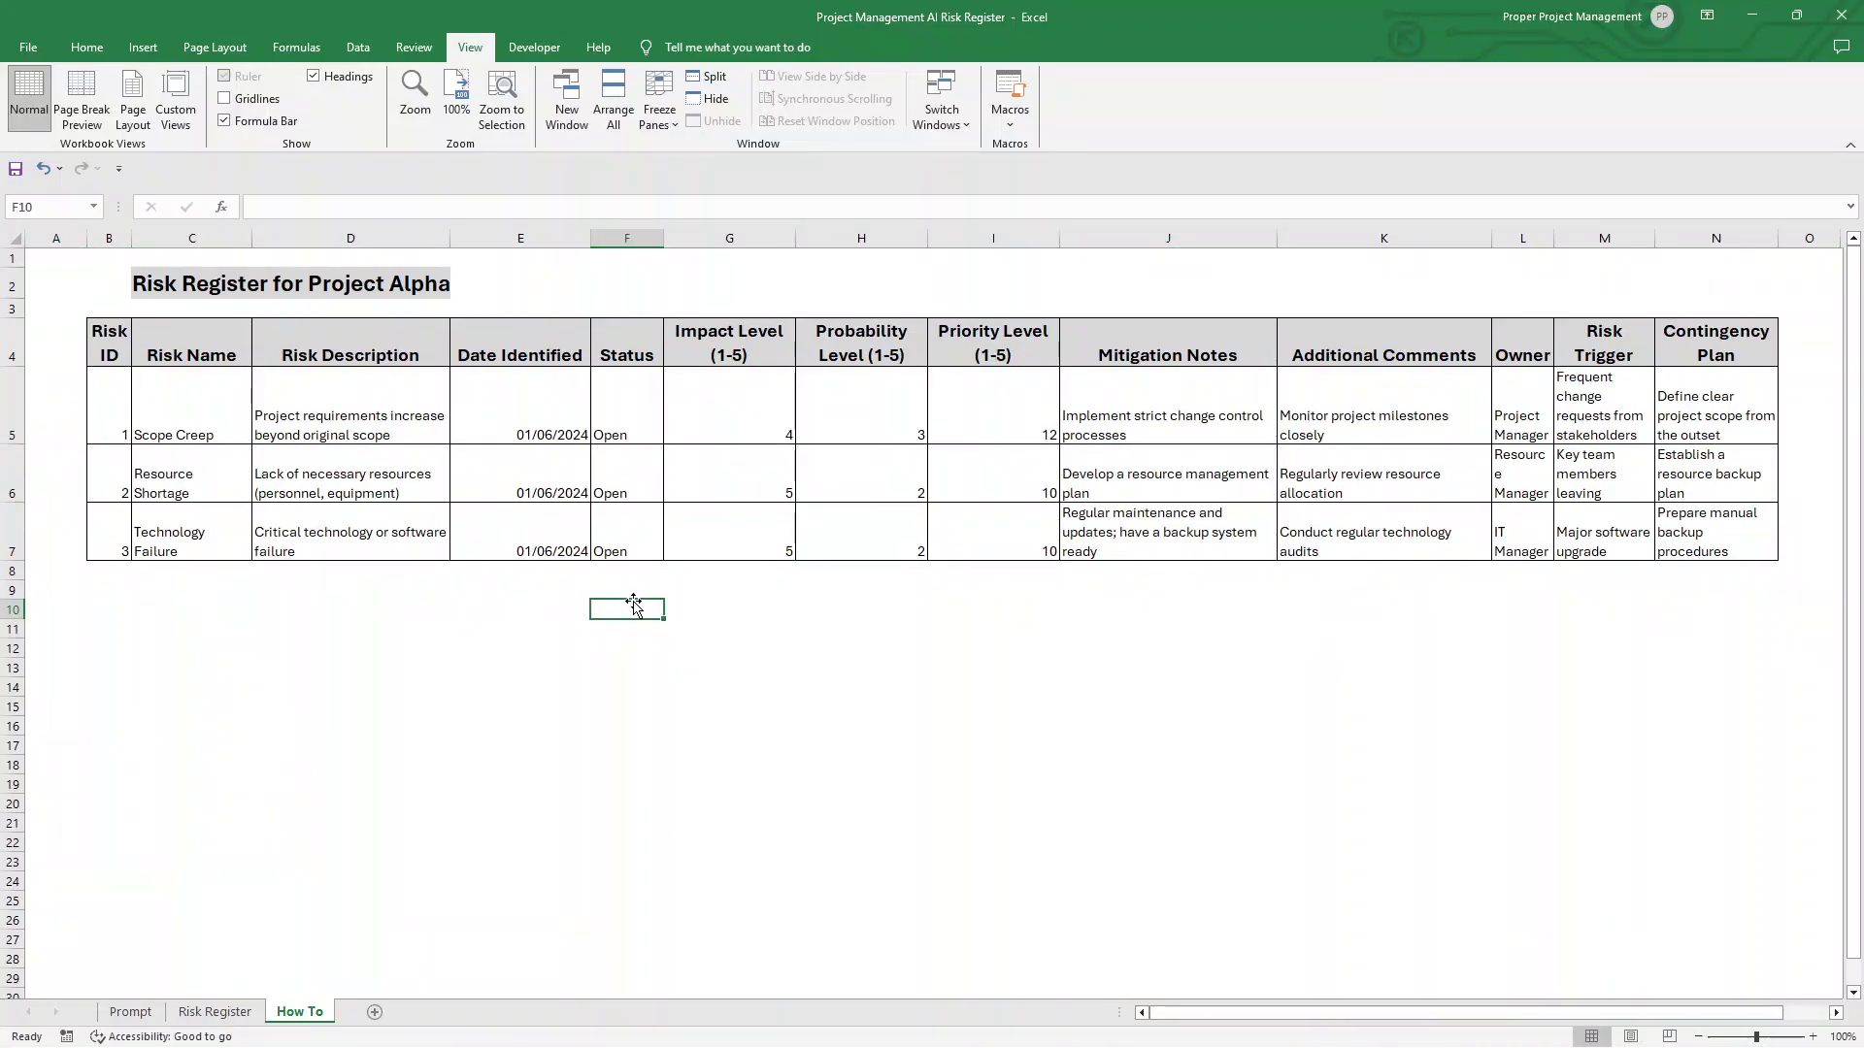